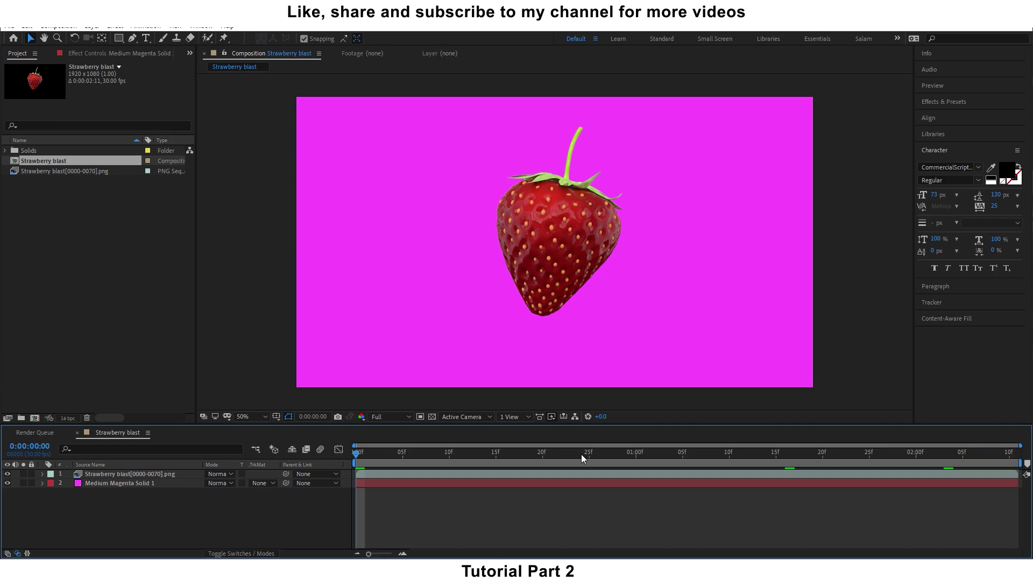
Preview the strawberry composition, stopping on the exploded frame at 0:00:02:07.
left_click_drag(581, 454, 886, 459)
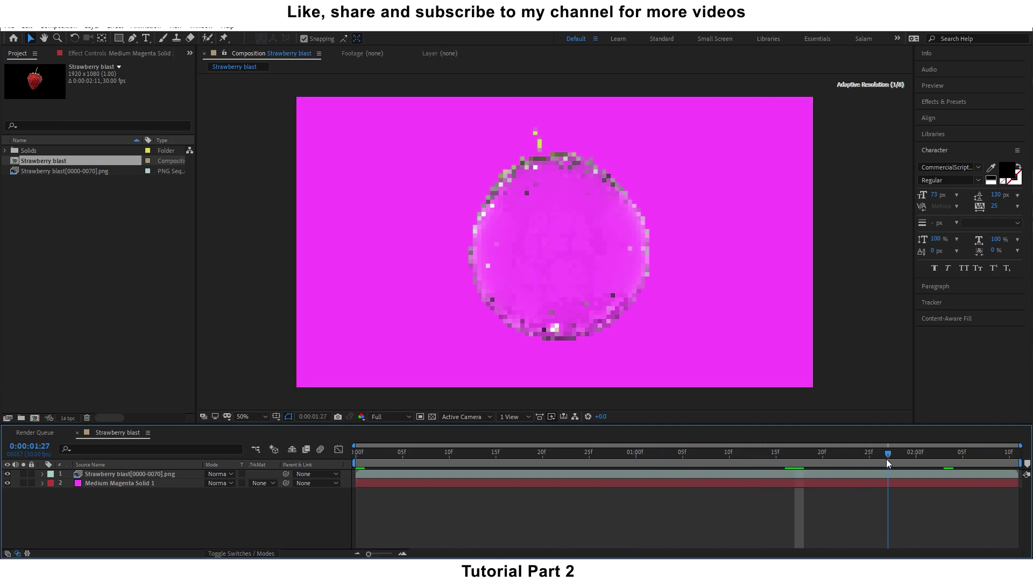
left_click_drag(365, 455, 354, 456)
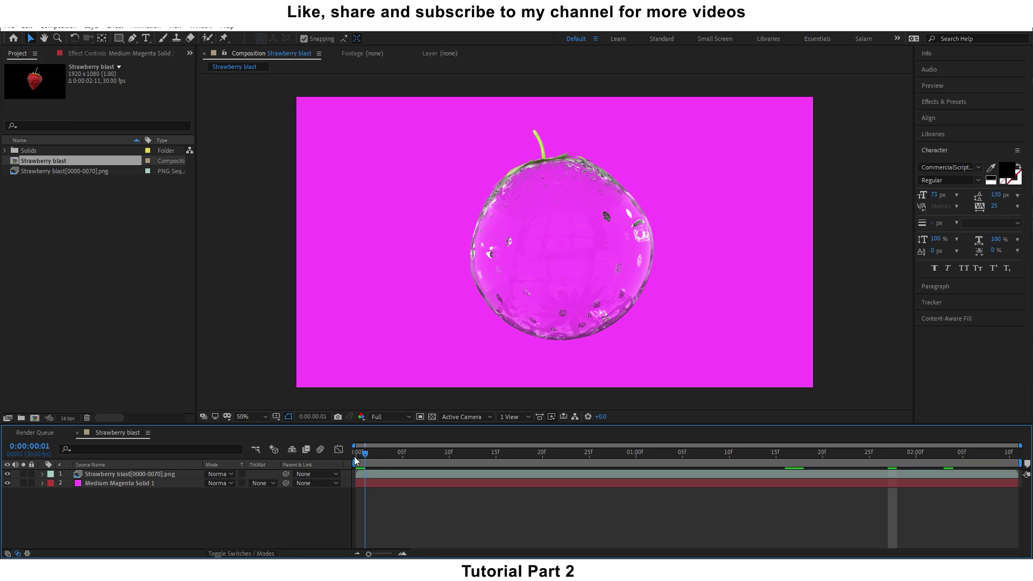
key("space")
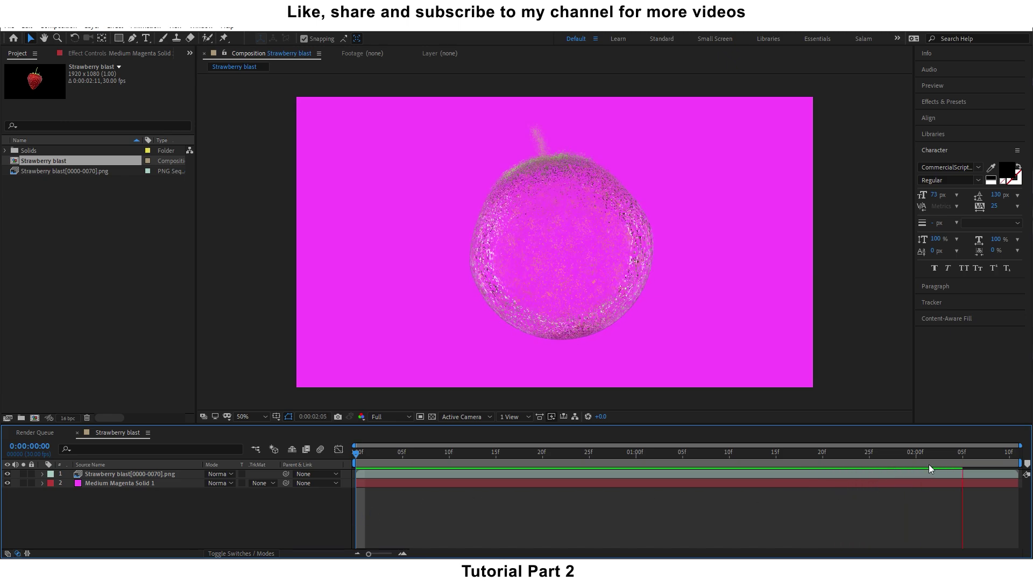
left_click(942, 454)
left_click_drag(942, 454, 982, 454)
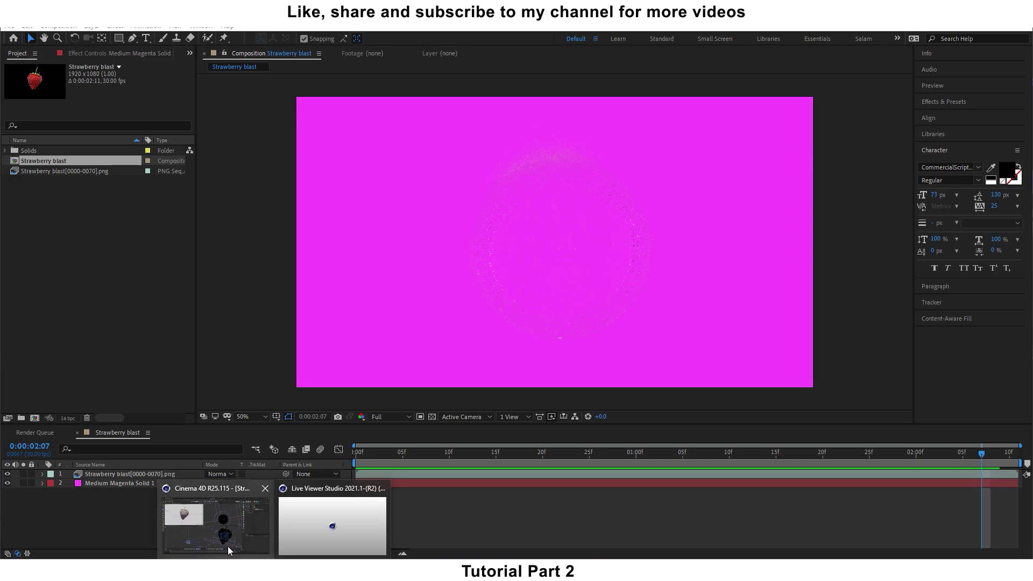
In Cinema 4D, collapse and select the Strawberry object, then bring up INSYDIUM's X-Particles menu.
left_click(193, 528)
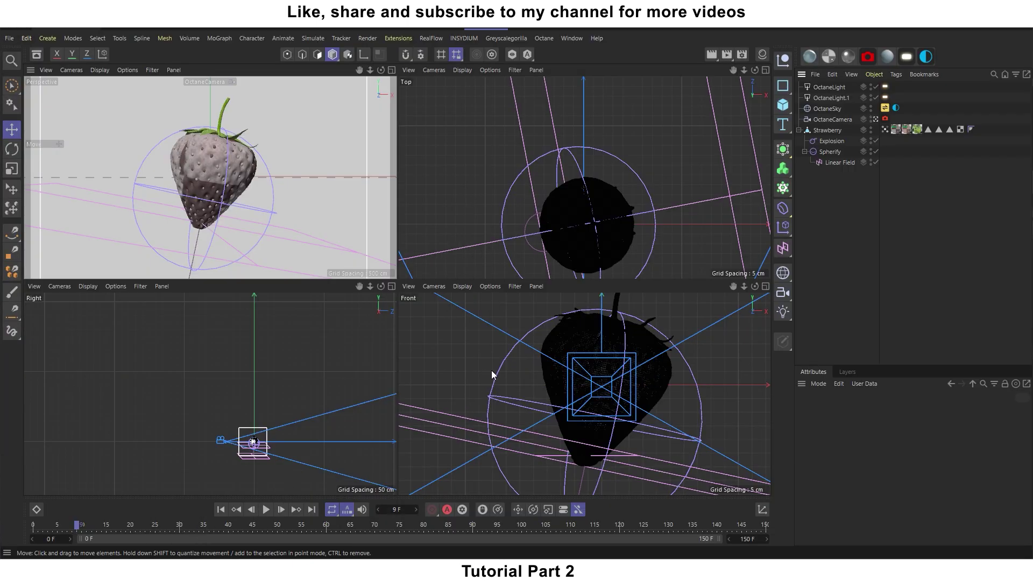
left_click(798, 131)
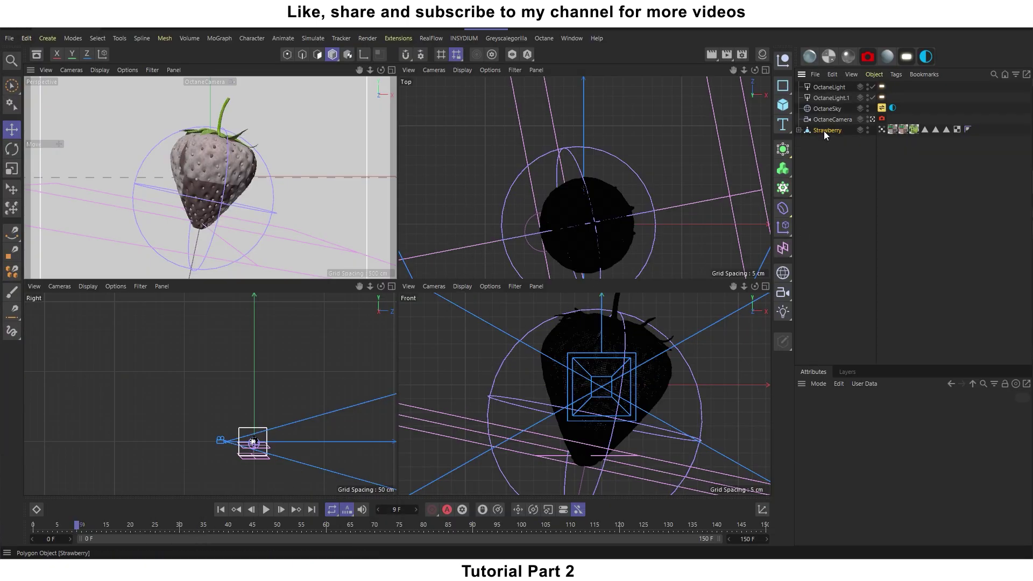
left_click(824, 131)
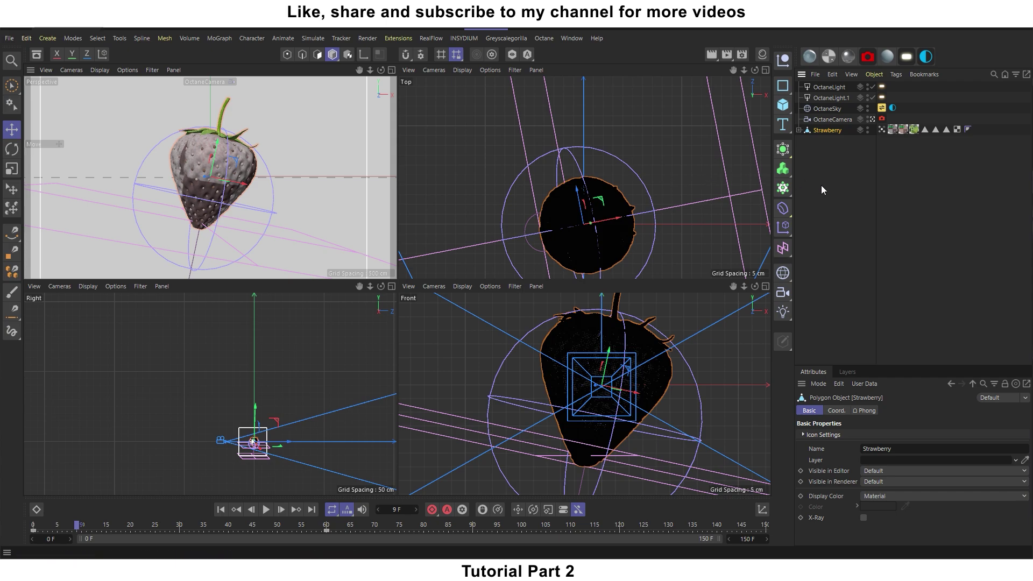
left_click(464, 39)
mouse_move(484, 70)
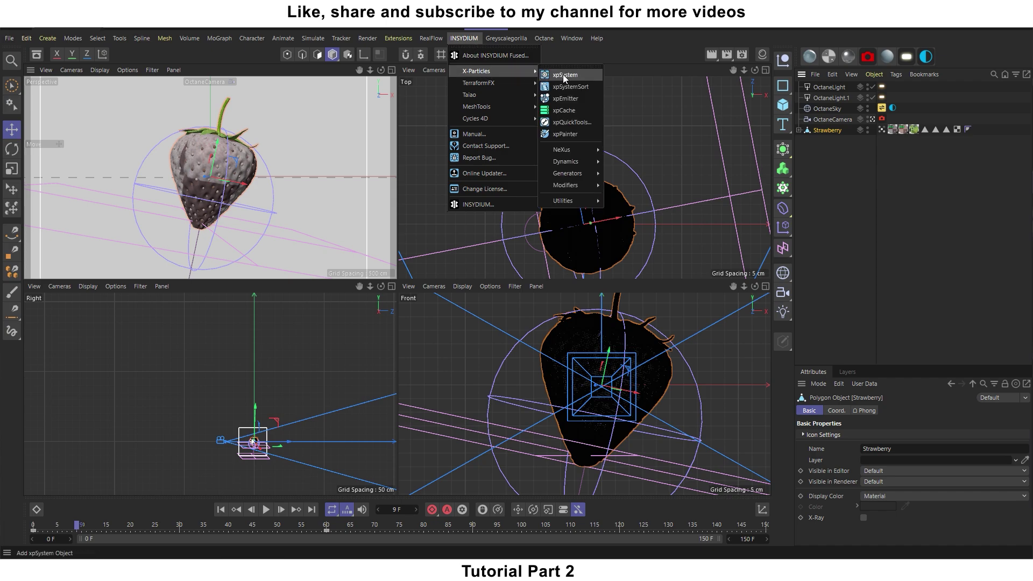
Add an xpSystem, select its xpEmitter and enlarge the Attributes panel to see its 100 × 100 cm settings.
left_click(562, 74)
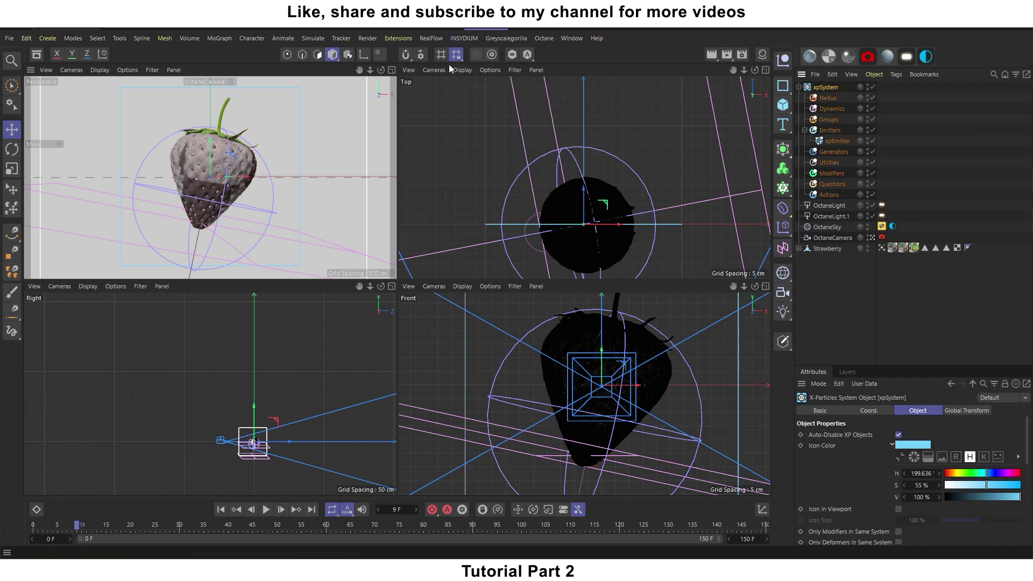
left_click(829, 141)
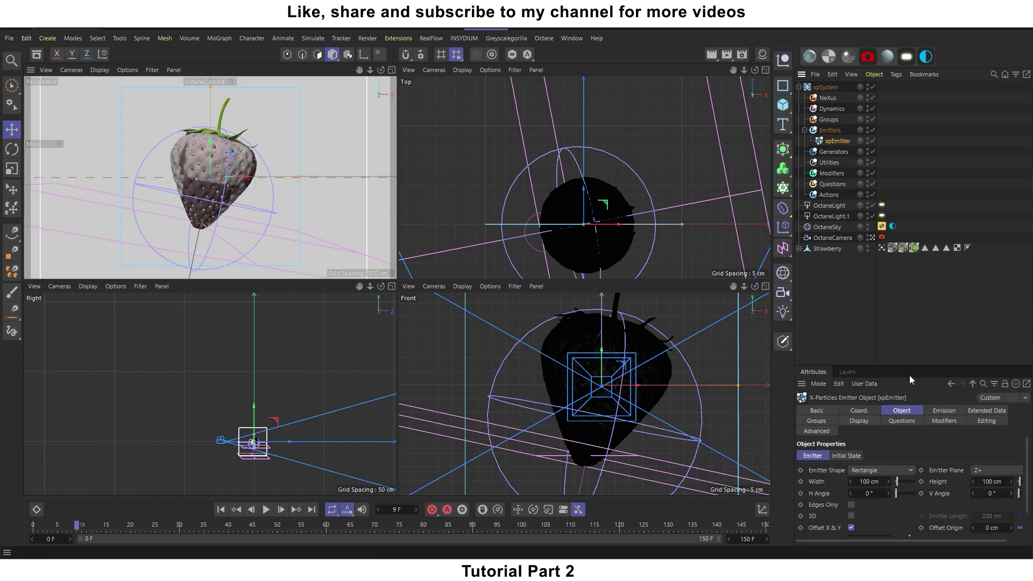
left_click_drag(909, 366, 899, 301)
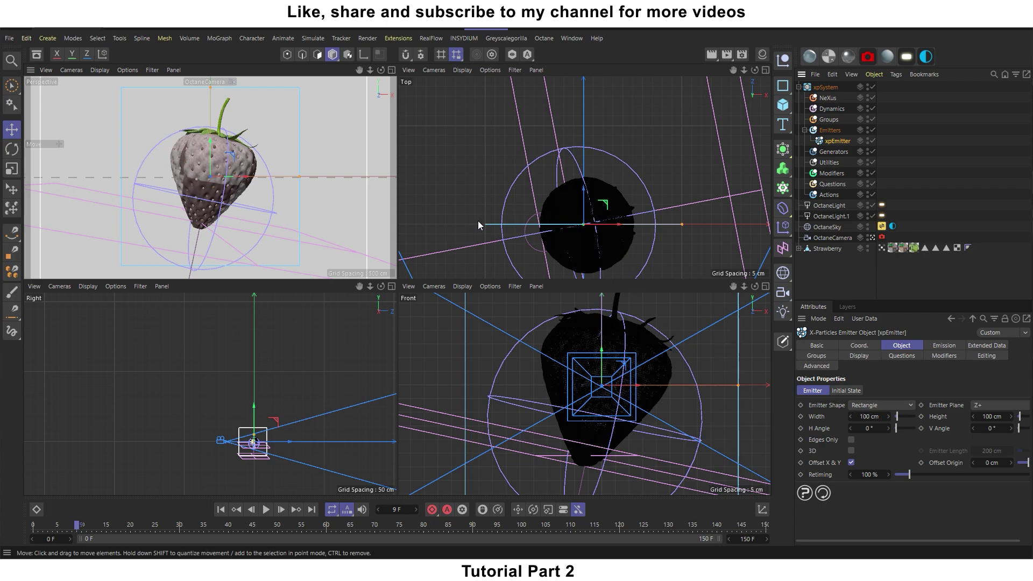
scroll(588, 381, "down", 3)
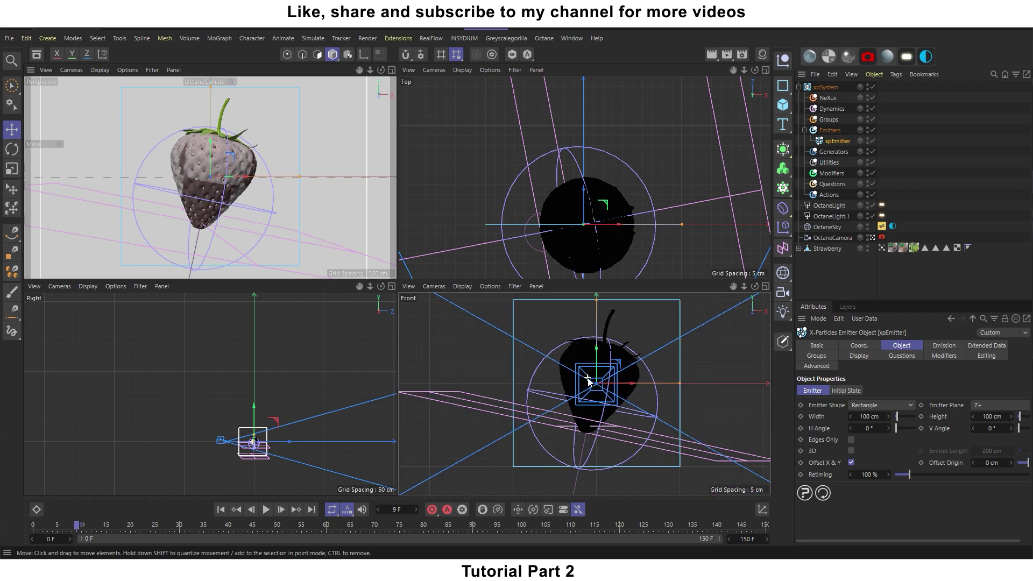
scroll(588, 381, "down", 1)
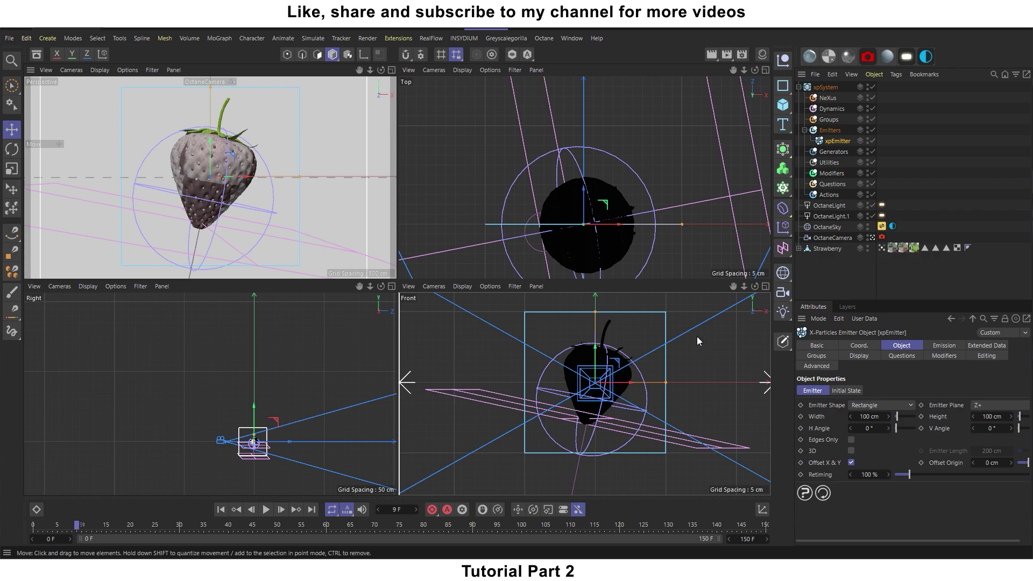
Make the emitter a Sphere, hide the Explosion and Spherify deformers, and view frame 60.
left_click(907, 405)
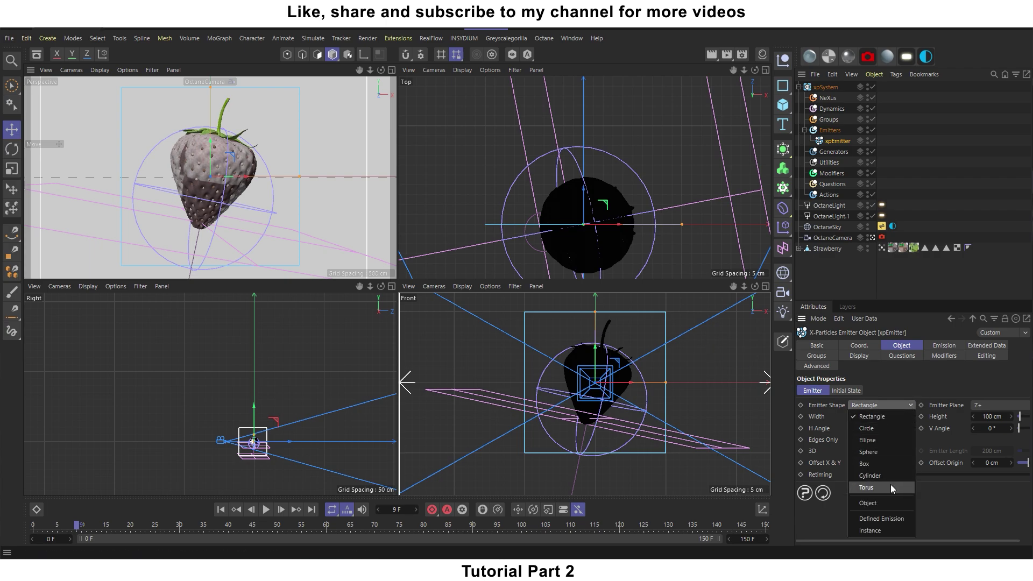
left_click(867, 451)
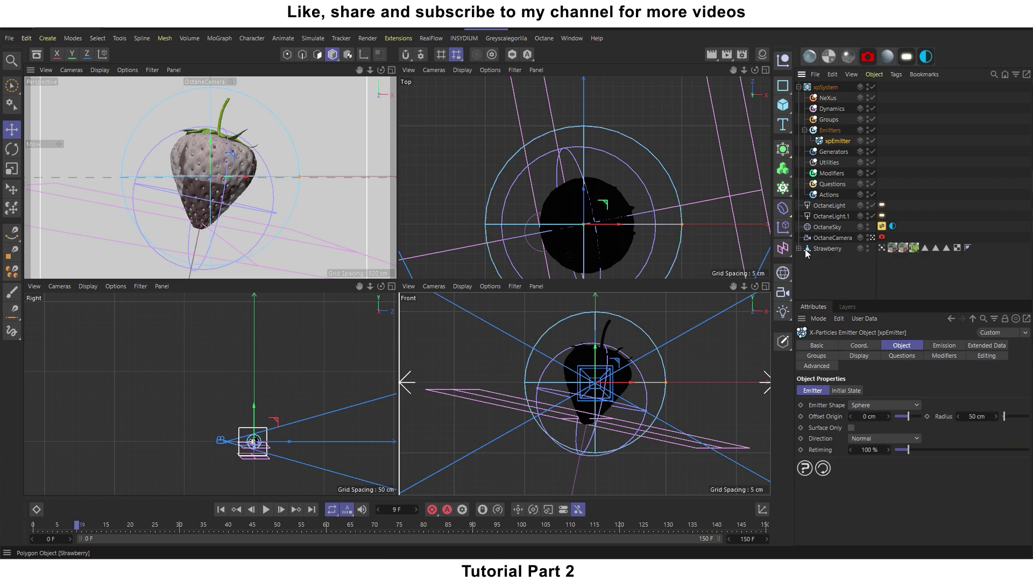
left_click(798, 248)
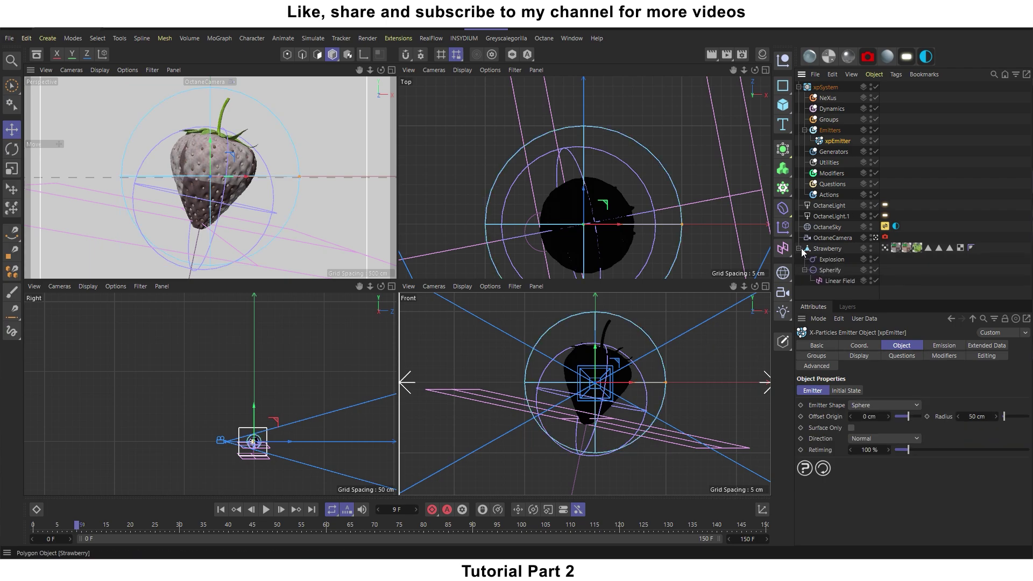
left_click(872, 257)
left_click(871, 268)
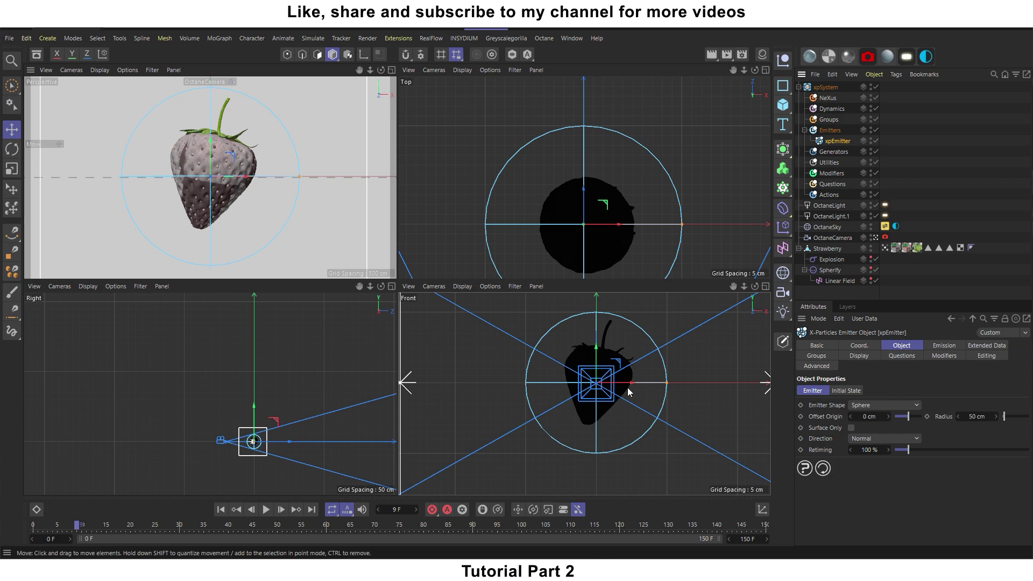
scroll(607, 358, "up", 3)
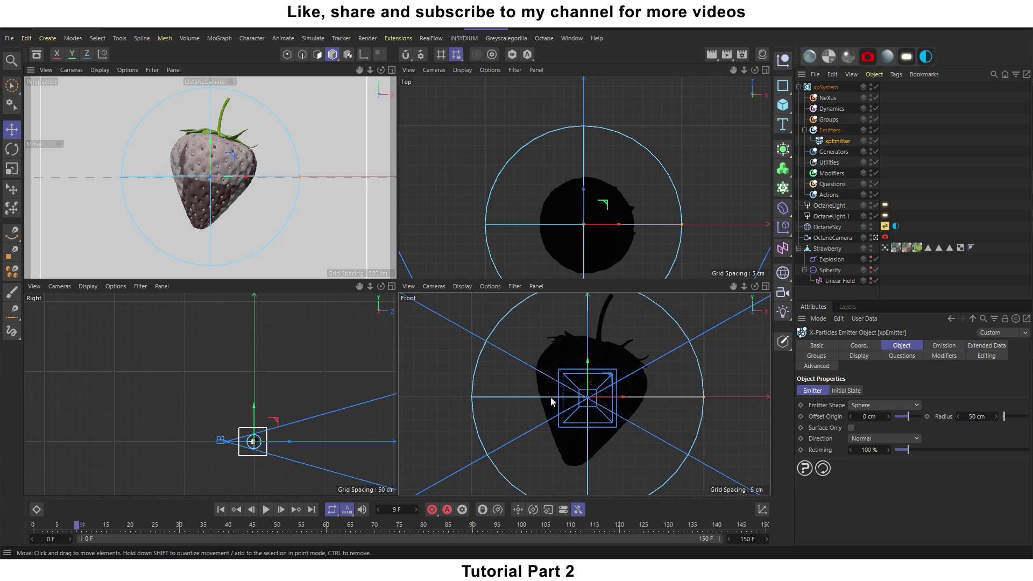
left_click(326, 525)
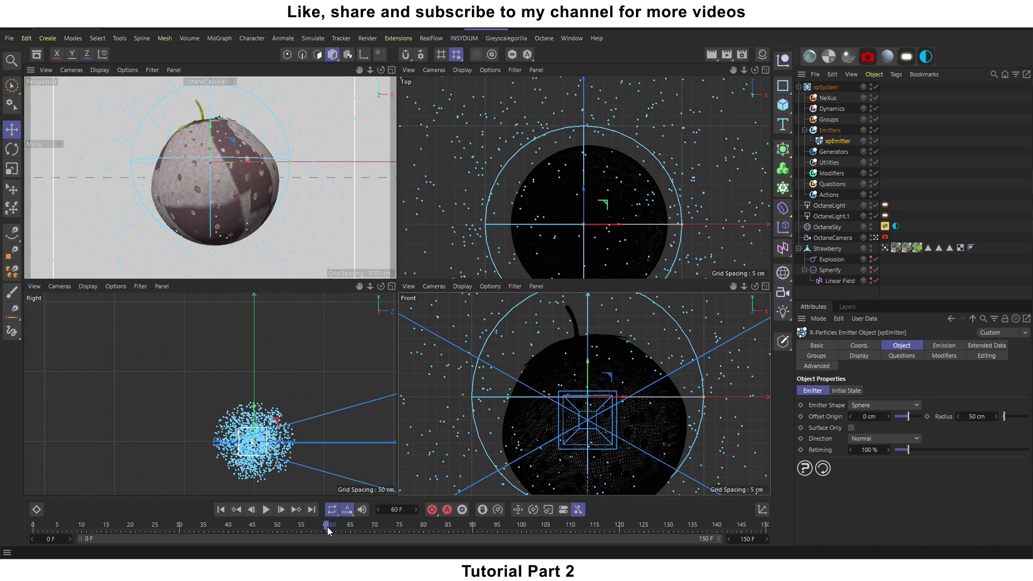
Check the Spherify deformer, then set the xpEmitter's sphere radius to 38 cm.
middle_click_drag(659, 461, 583, 339)
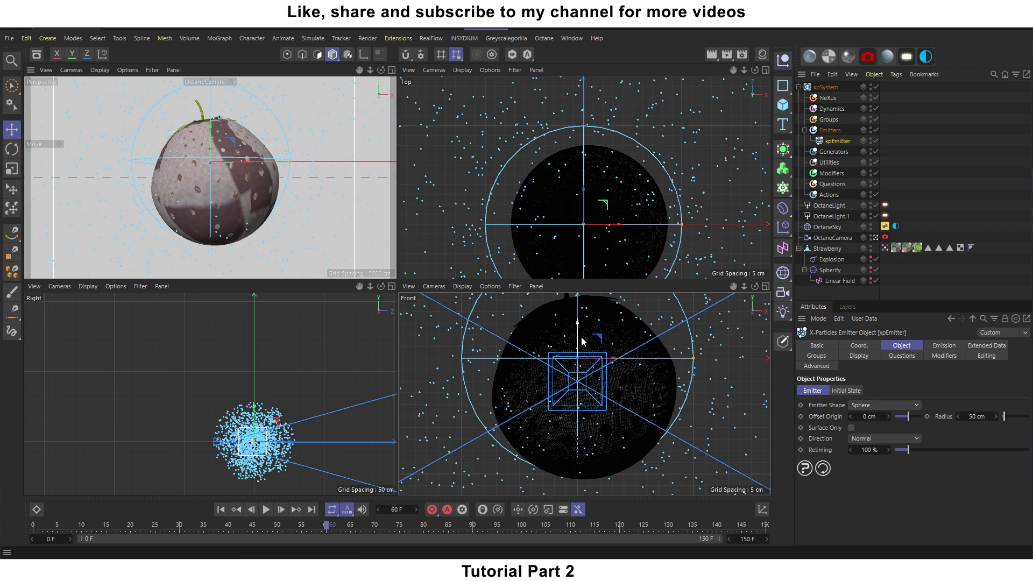
left_click_drag(583, 338, 590, 371)
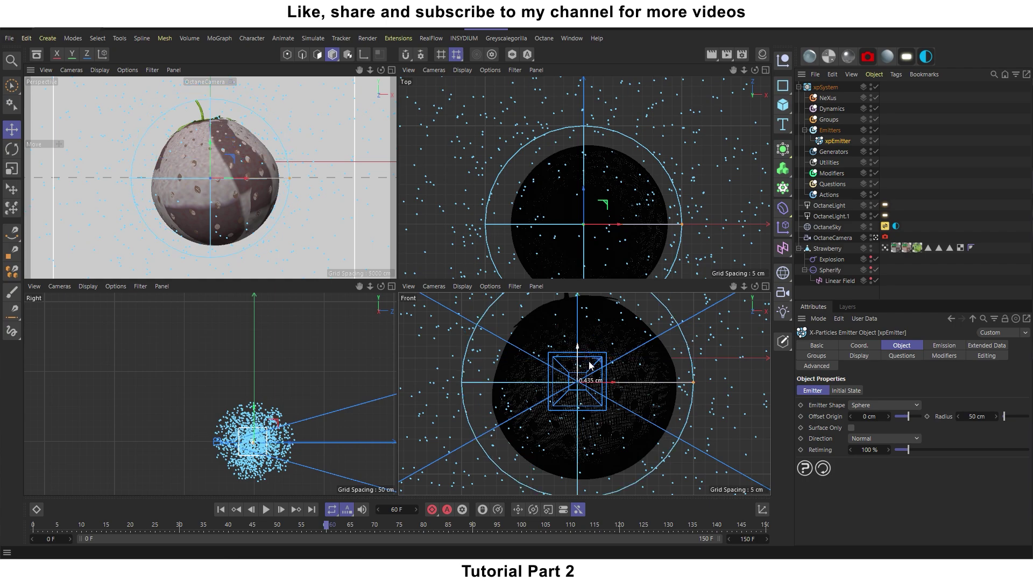
left_click(830, 270)
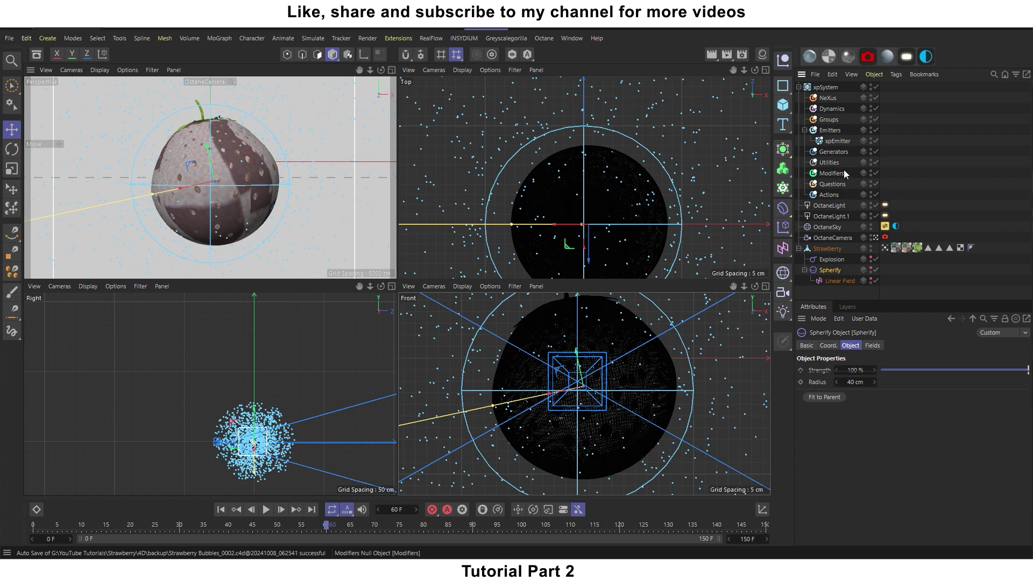
left_click(838, 141)
double_click(976, 415)
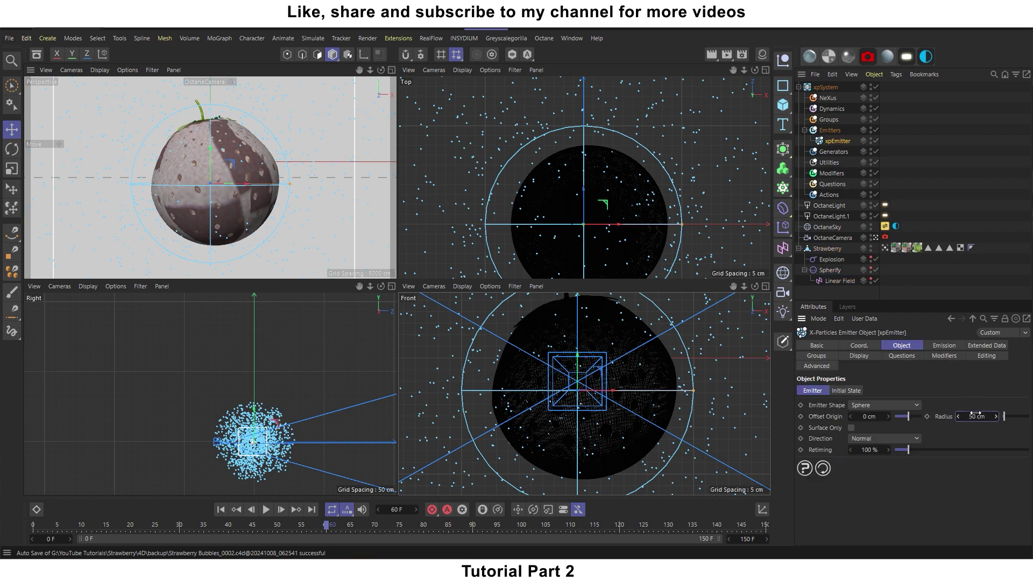
type("38")
key("Return")
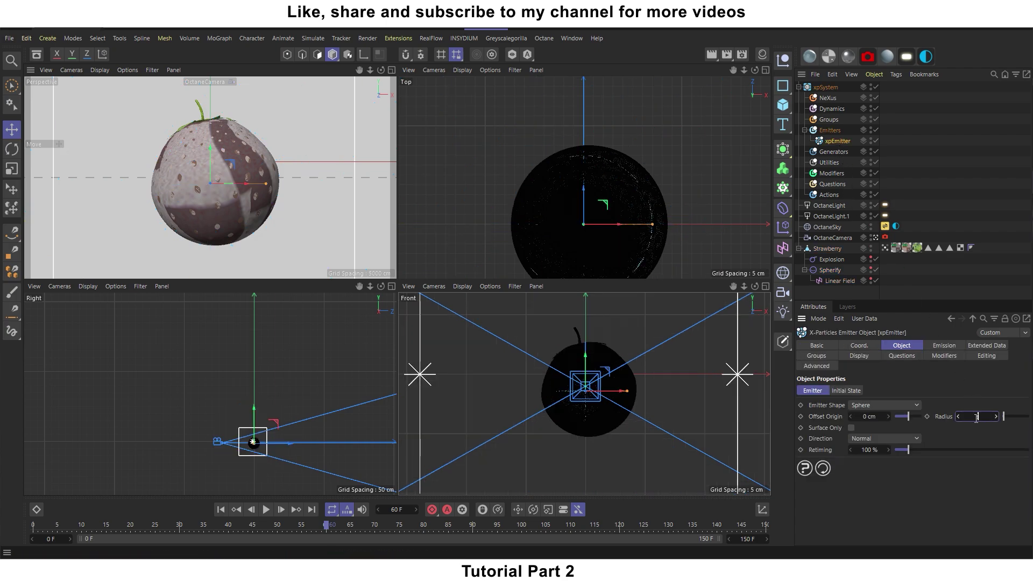
Maximize the Top view and pan so the particle sphere is centred.
scroll(599, 380, "up", 4)
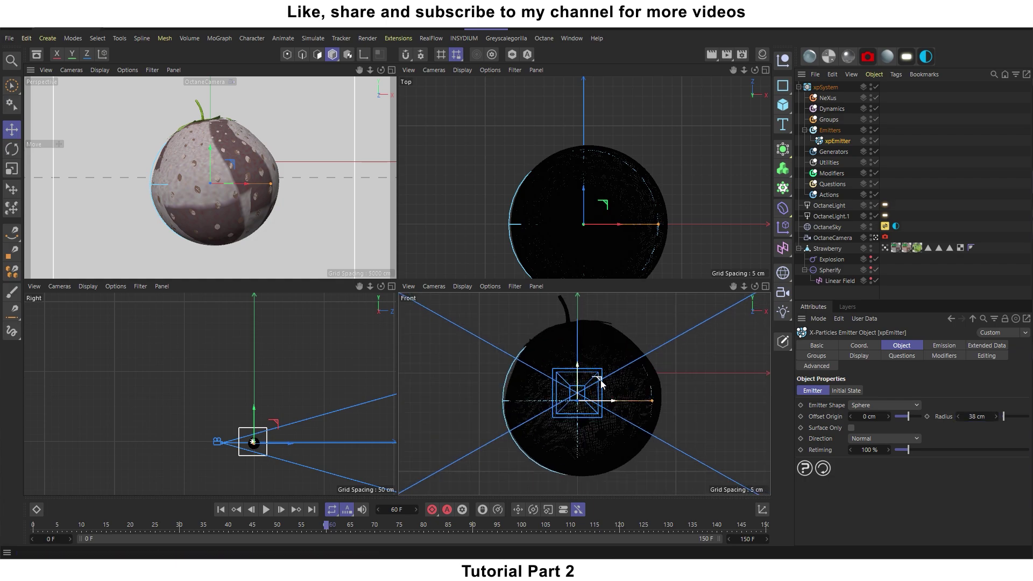
middle_click(601, 383)
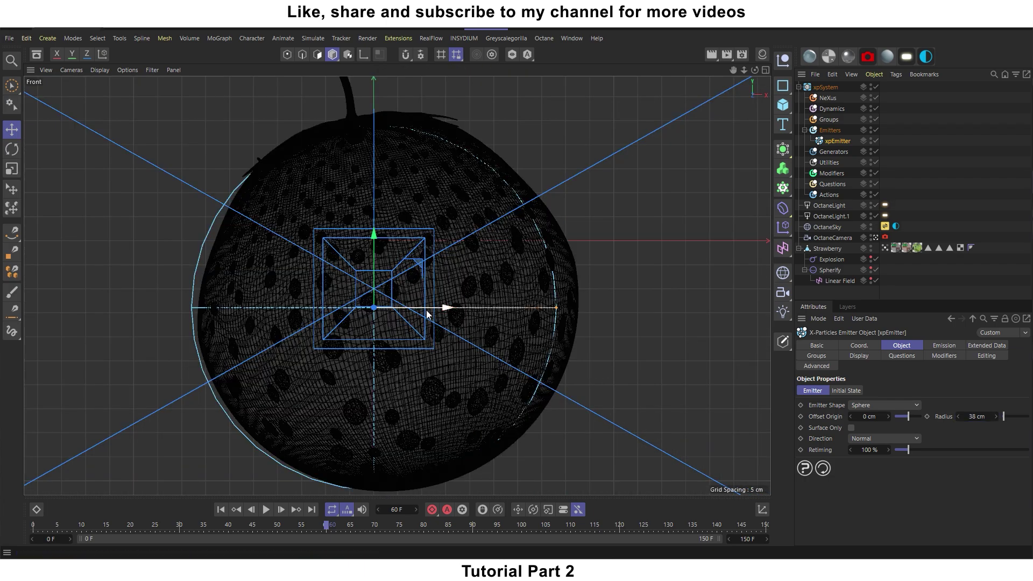
left_click_drag(445, 311, 446, 311)
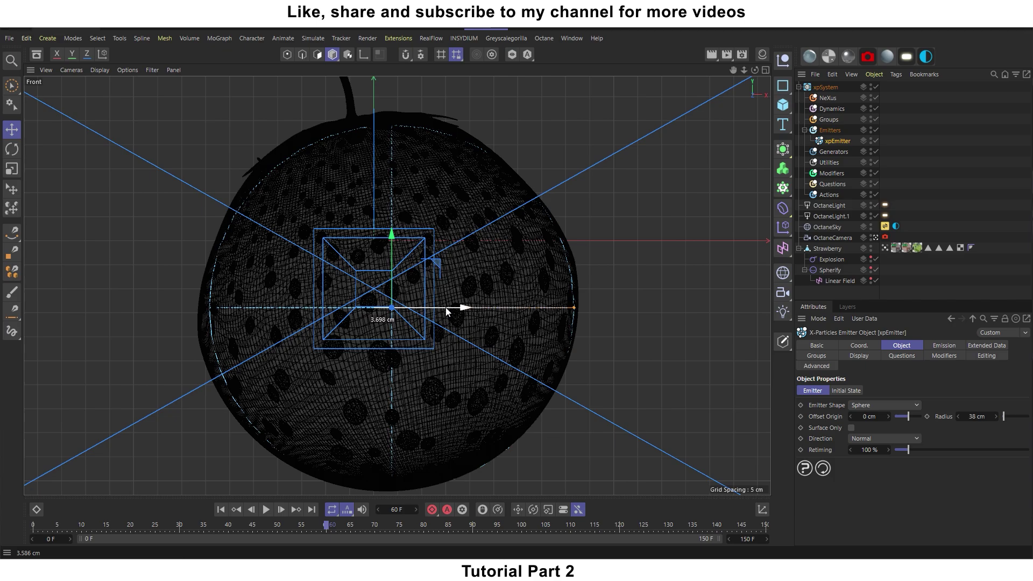
middle_click(446, 309)
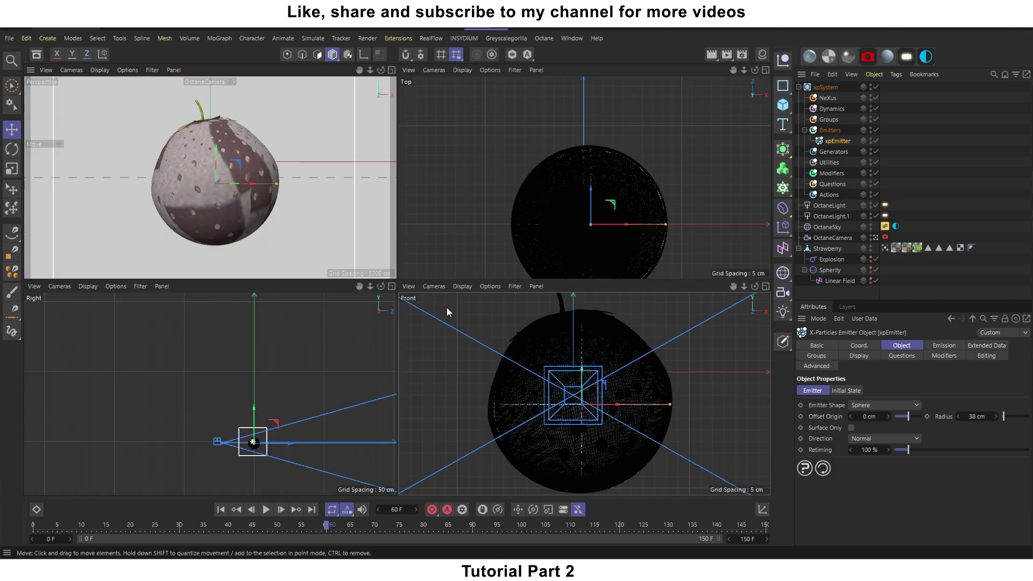
middle_click(592, 187)
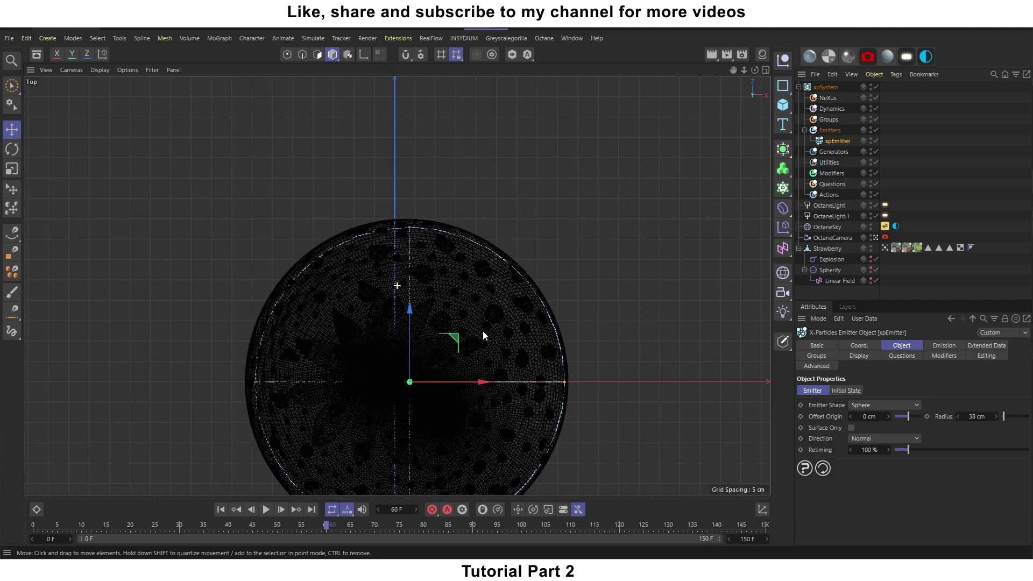
middle_click_drag(484, 334, 581, 208, "alt")
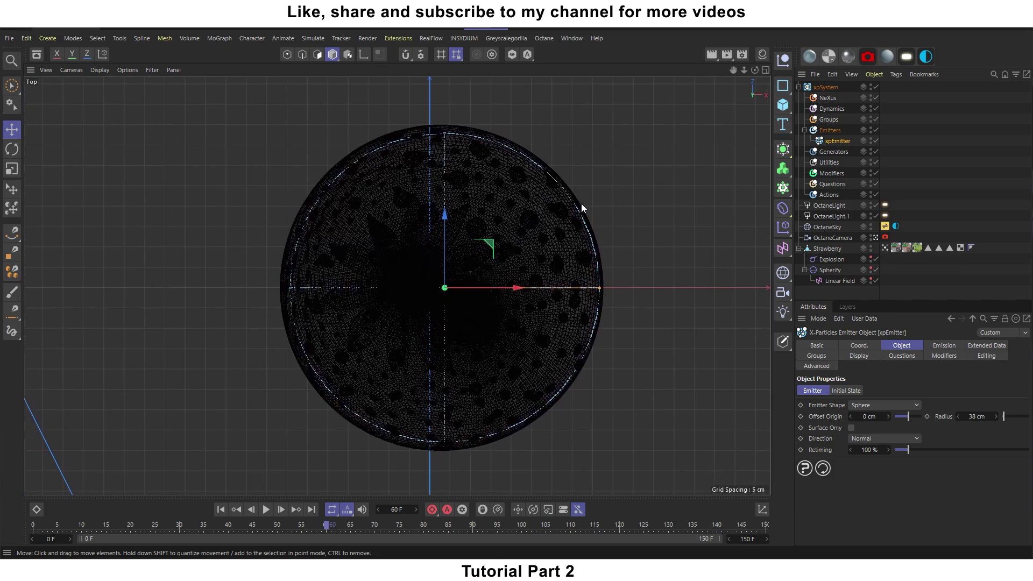
Back in four views, turn off the Strawberry object's visibility and select xpEmitter.
middle_click(428, 258)
left_click(829, 248)
left_click(870, 246)
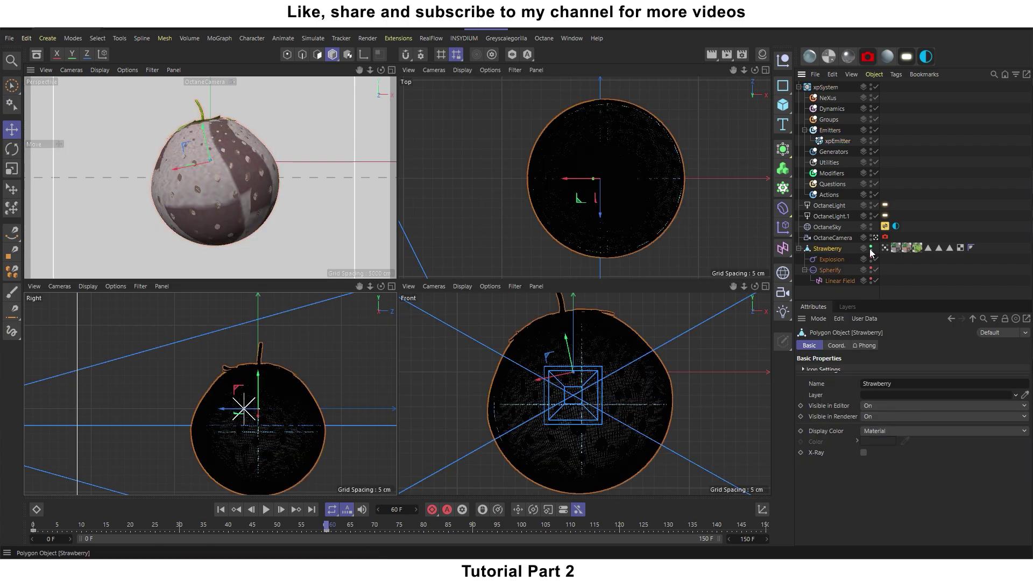
left_click(870, 249)
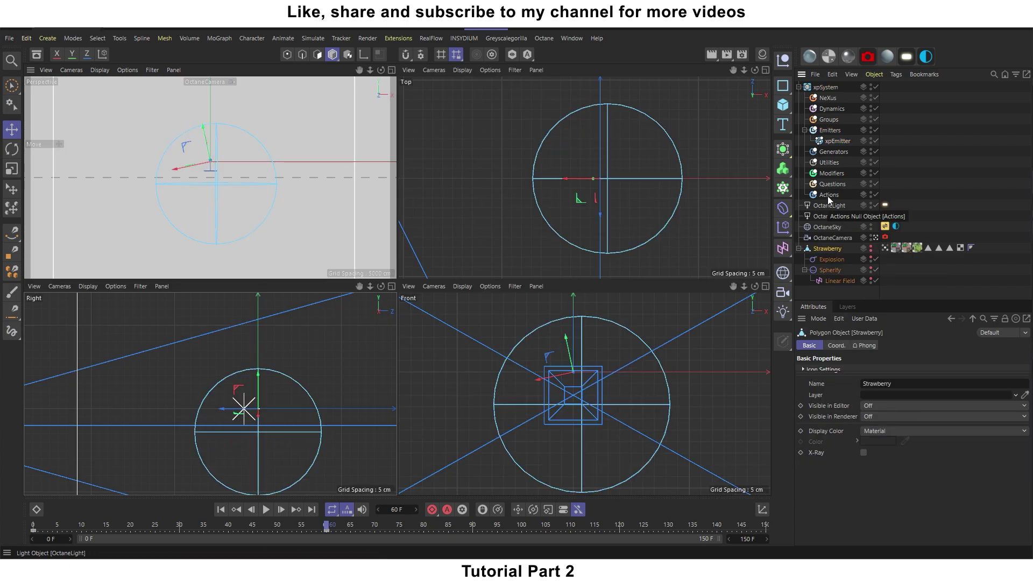
left_click(837, 142)
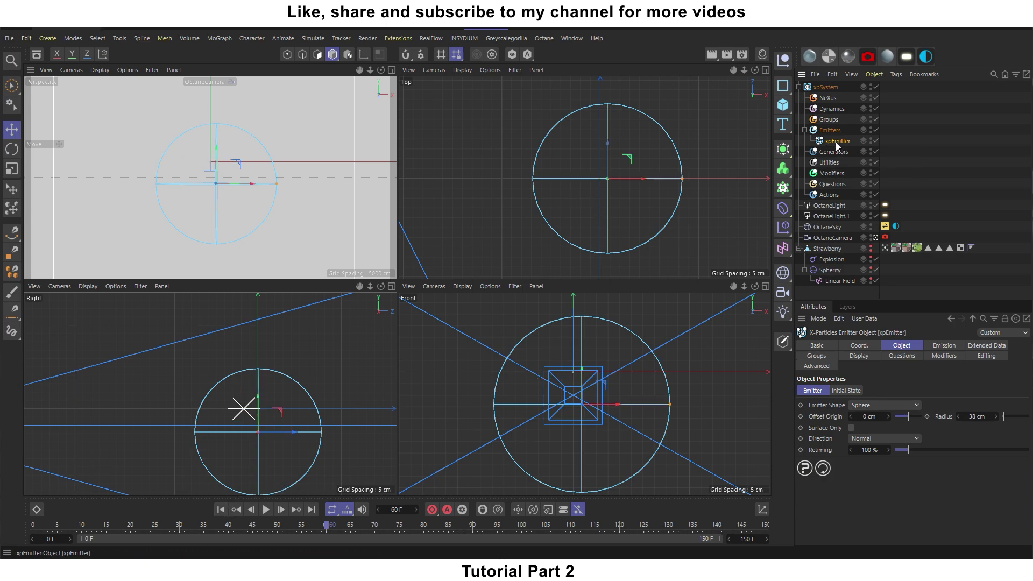
Set the emitter's Emission mode to Shot with a Shot Count of 2000.
left_click(944, 346)
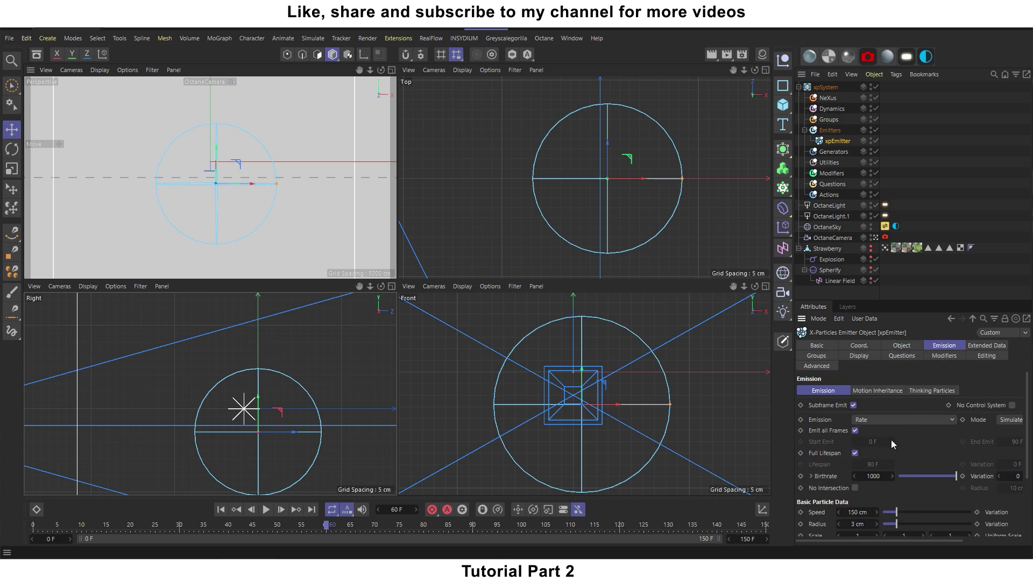
left_click(900, 419)
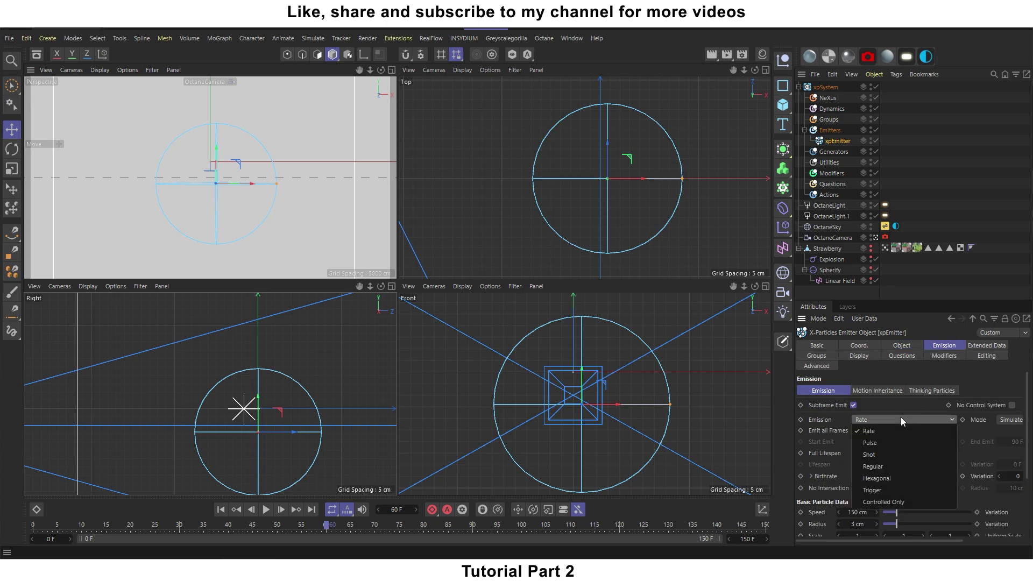
left_click(879, 453)
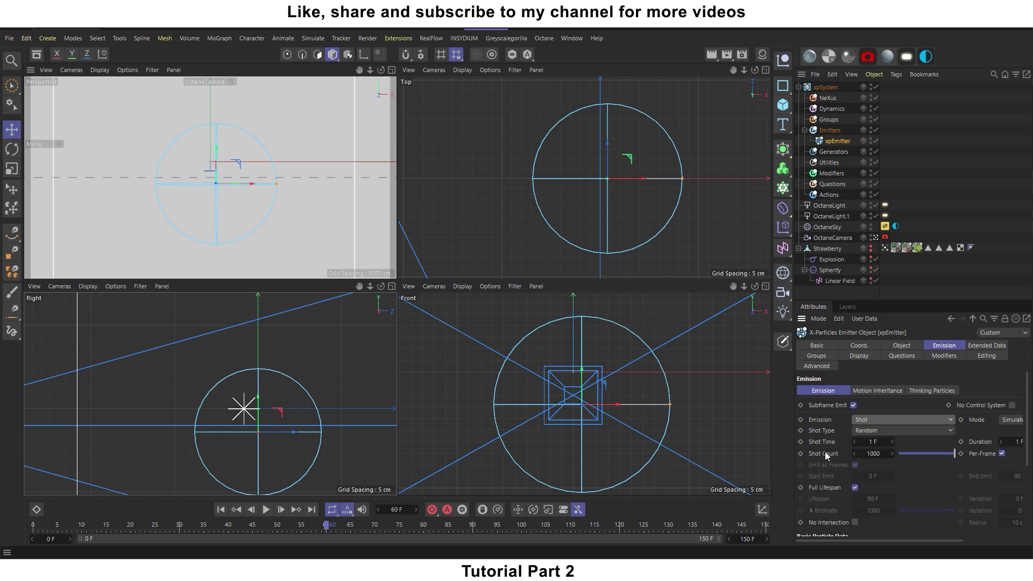
left_click(871, 454)
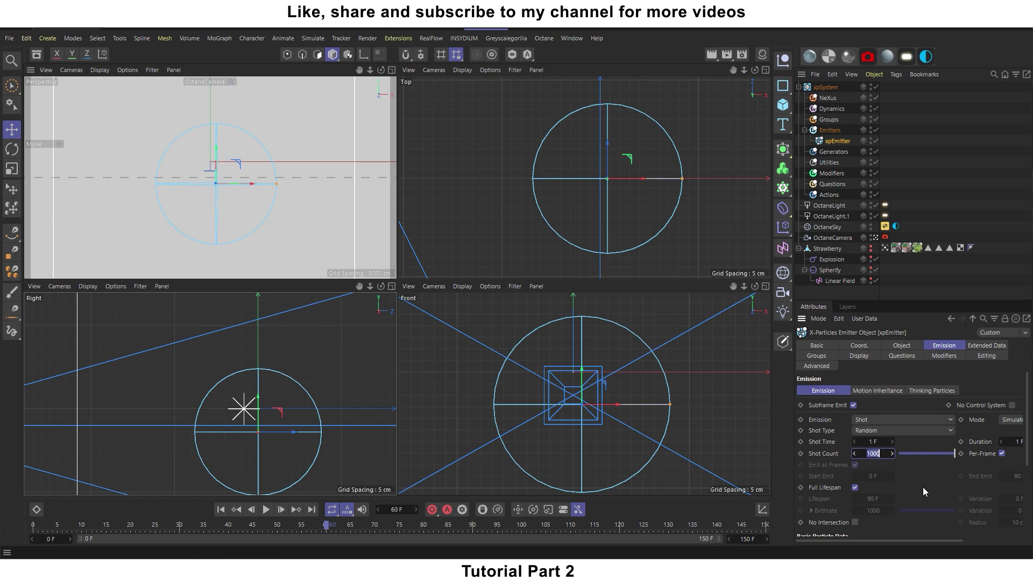
type("2000")
key("Return")
Rewind and play the simulation to watch the 2000-particle burst, then pause.
left_click(220, 510)
left_click(266, 509)
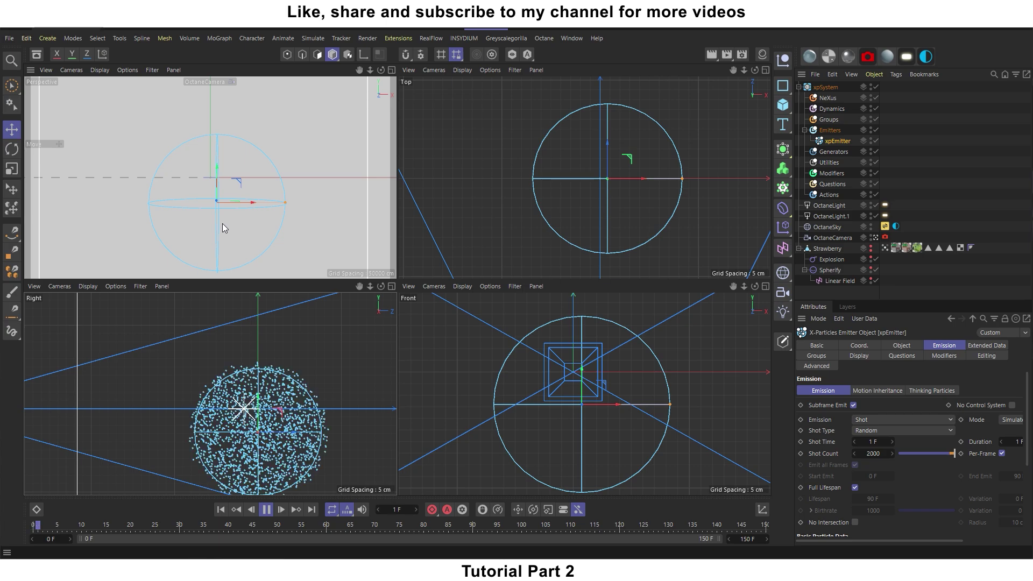
key("F8")
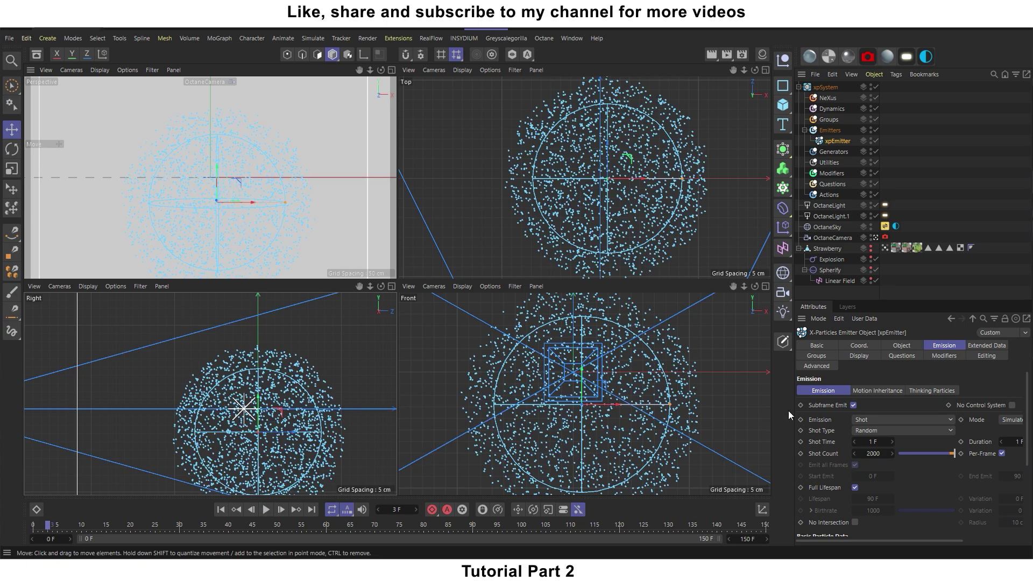
Set the particles' Editor Display to Spheres and step to frame 1 to see the ball.
left_click(902, 346)
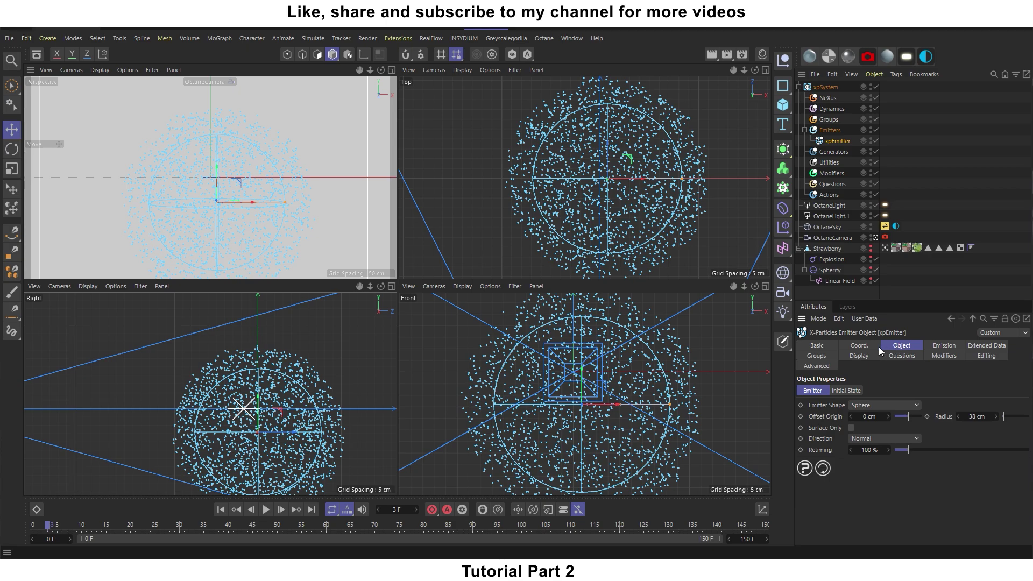
left_click(859, 356)
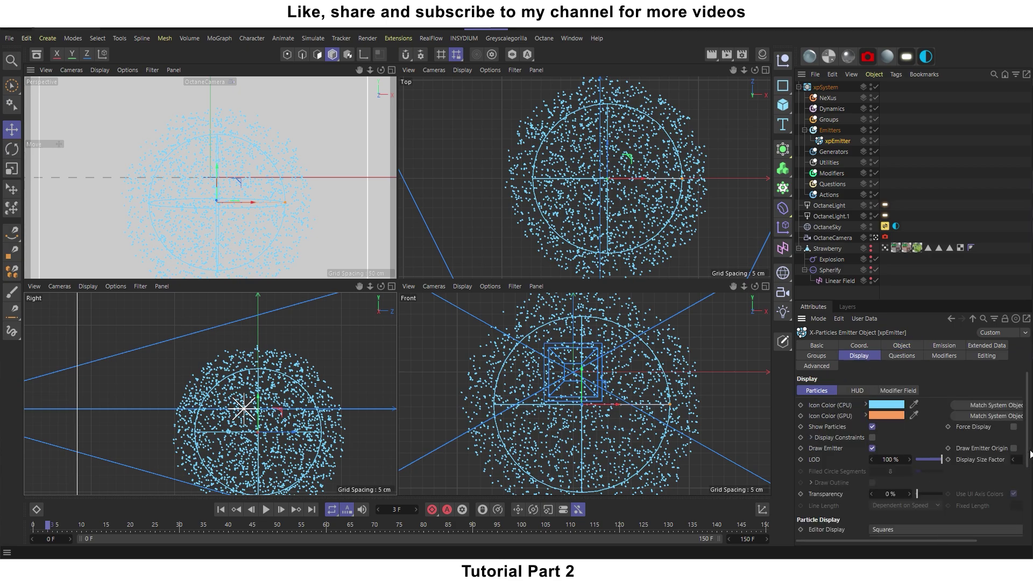
left_click_drag(1026, 457, 1024, 500)
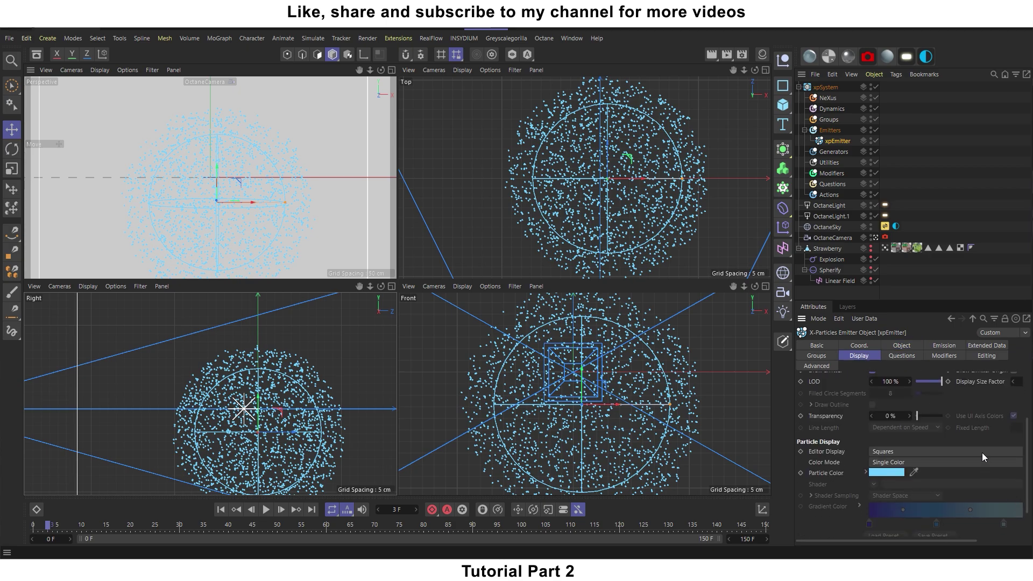
left_click(982, 453)
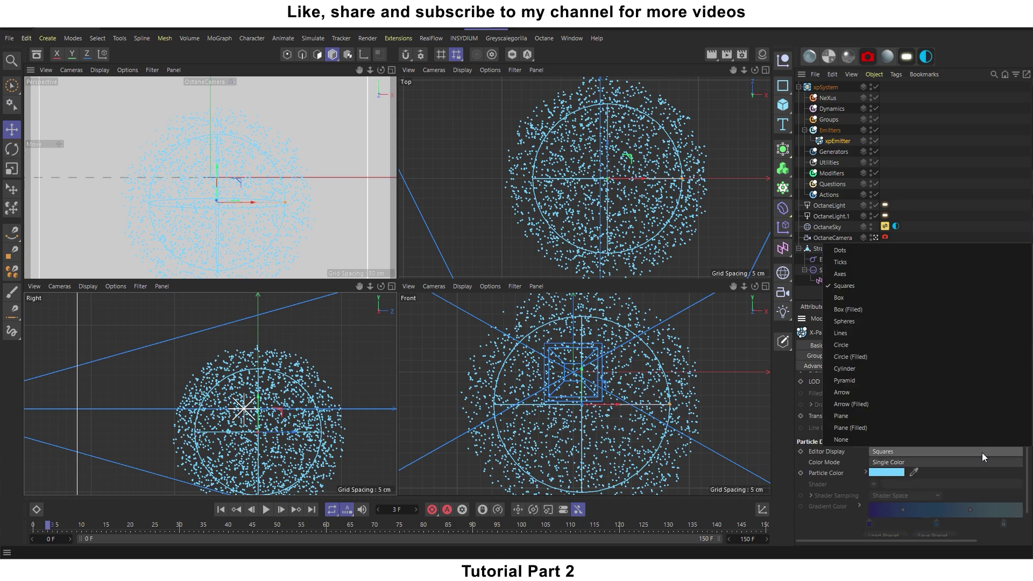
left_click(880, 321)
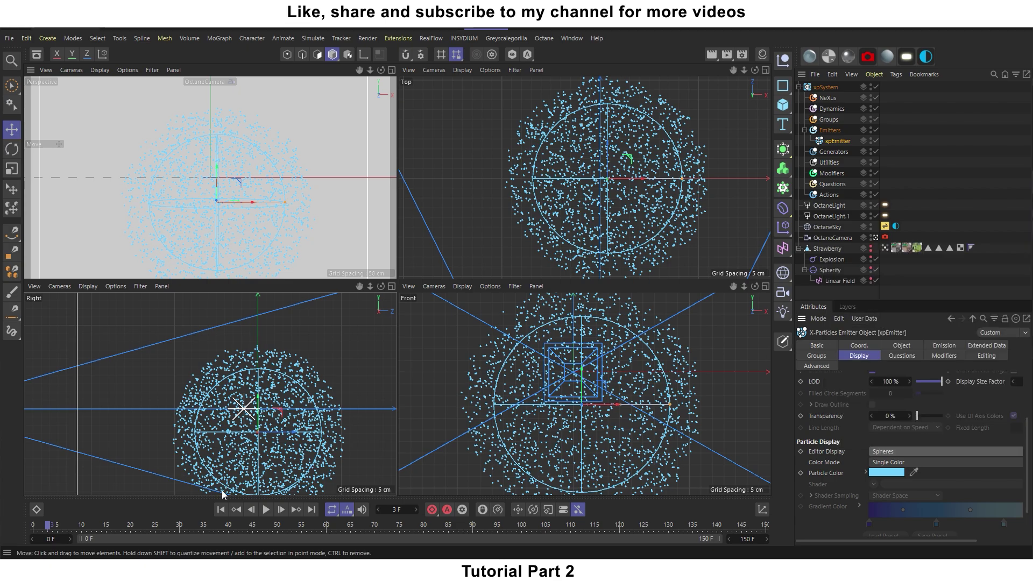
left_click(220, 510)
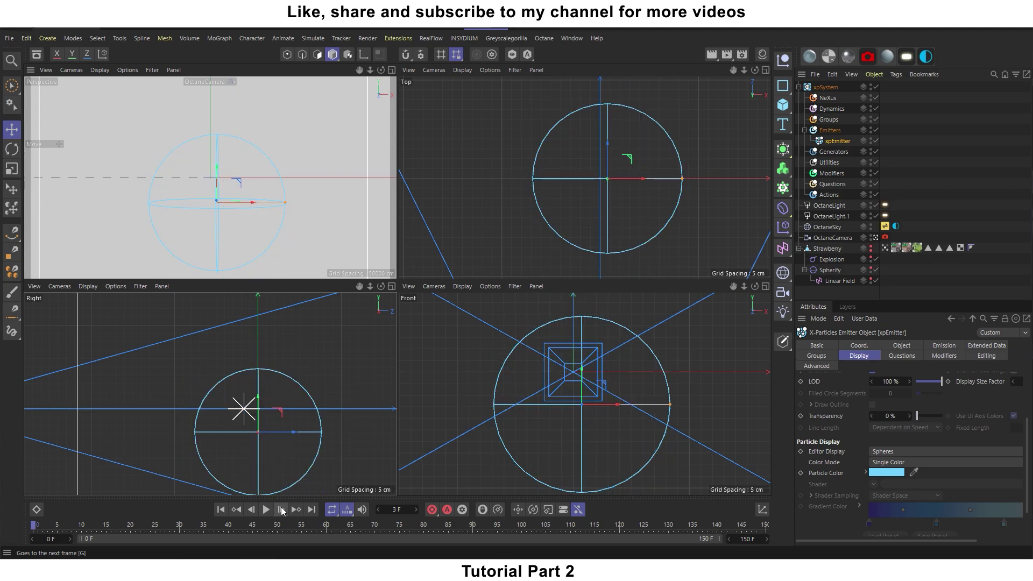
left_click(281, 509)
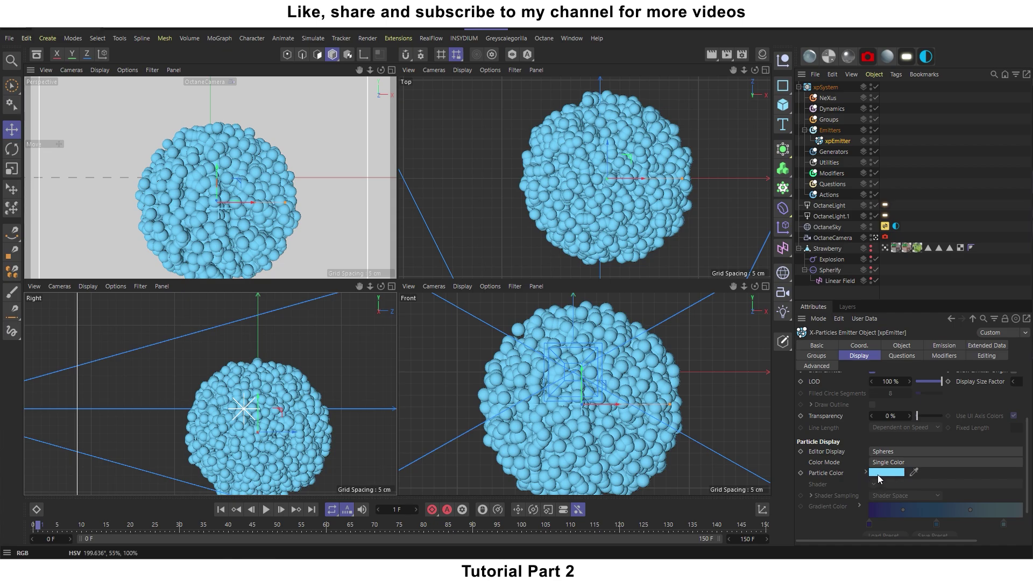
left_click(915, 463)
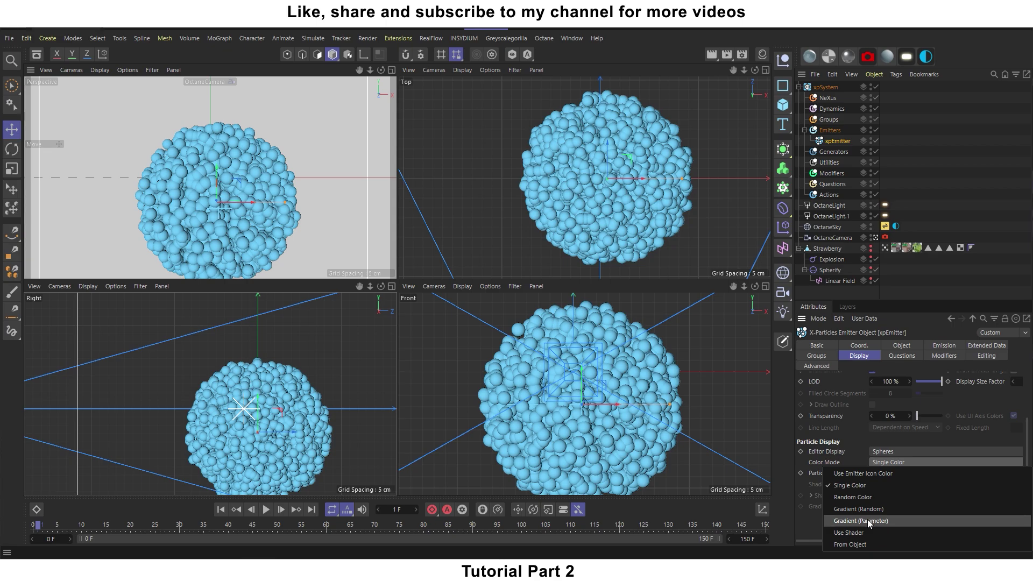
Use a Speed-driven Gradient (Parameter) colour, delete the grey gradient stop, and play the simulation.
left_click(888, 520)
scroll(1027, 487, "down", 2)
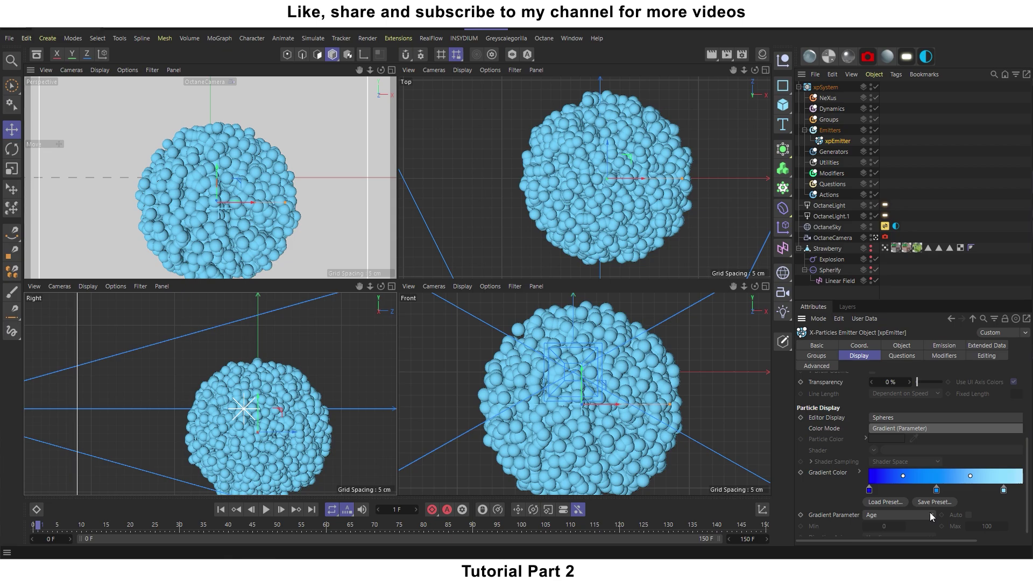
left_click(929, 515)
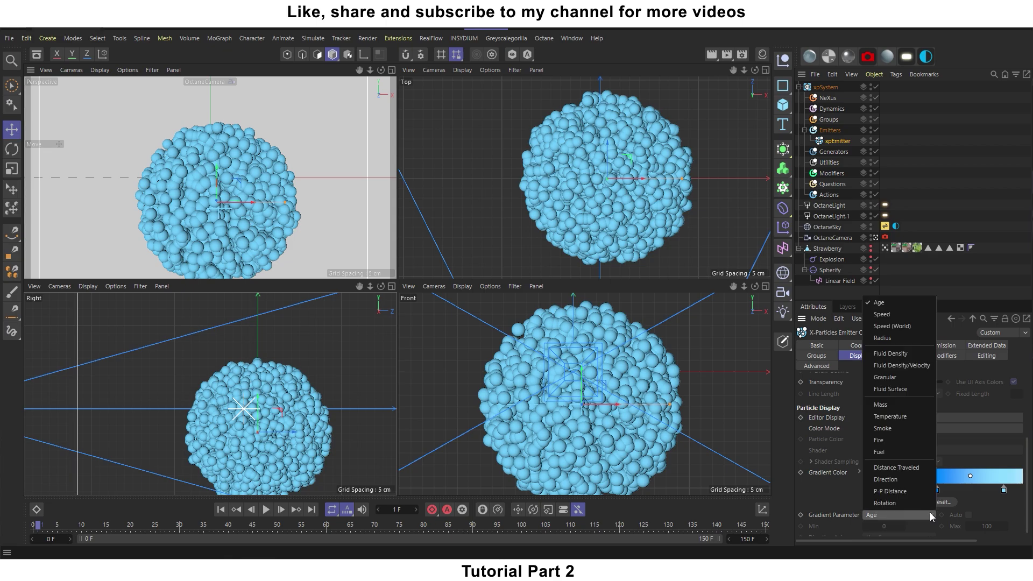
left_click(917, 315)
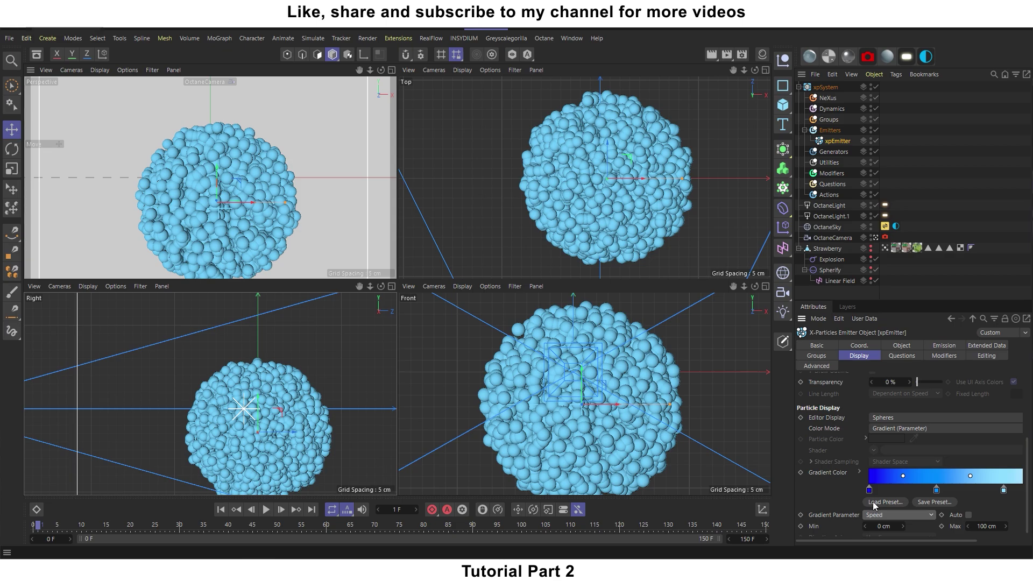
mouse_move(867, 493)
mouse_move(936, 493)
mouse_move(1004, 491)
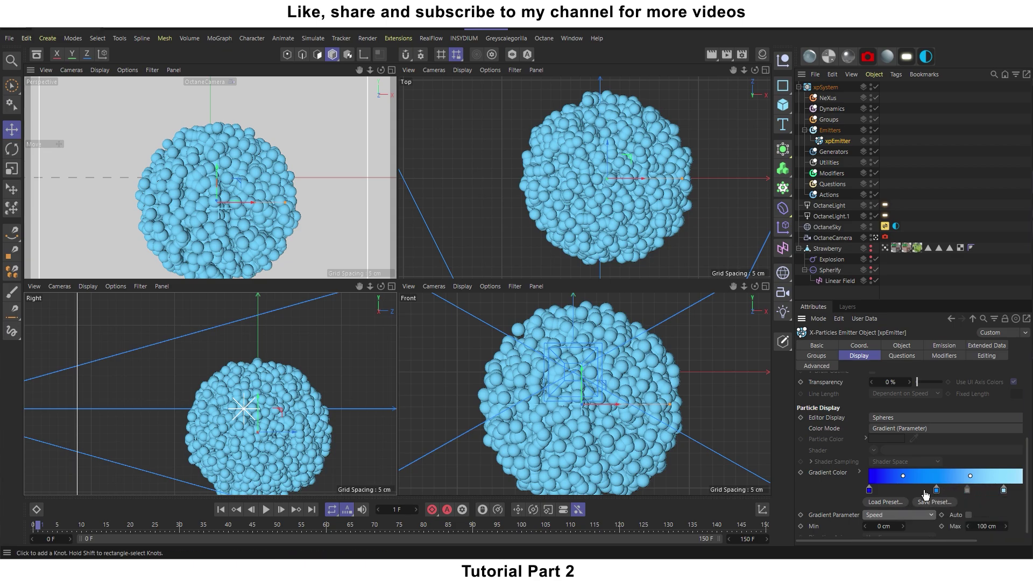
key("Delete")
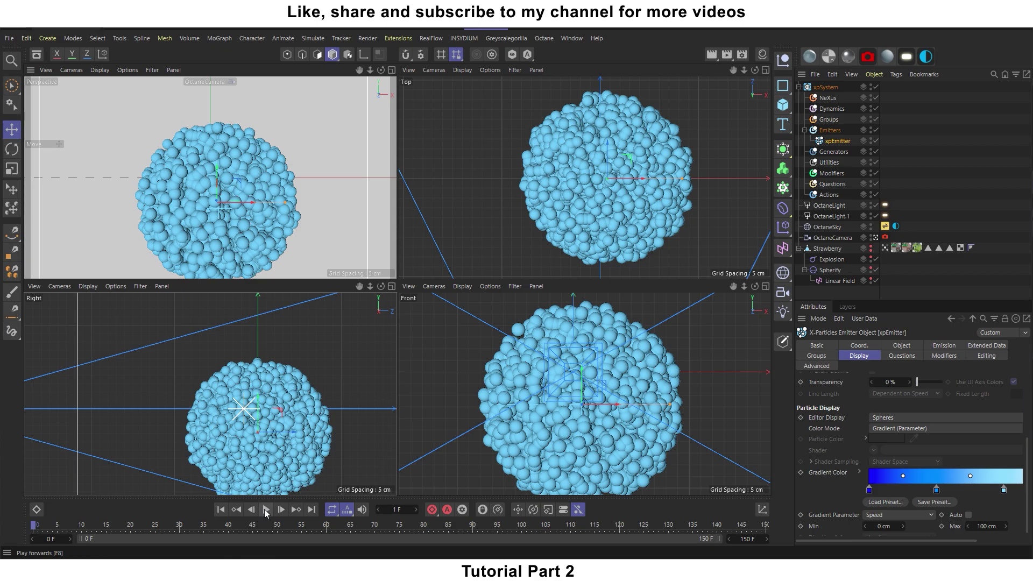
left_click(266, 510)
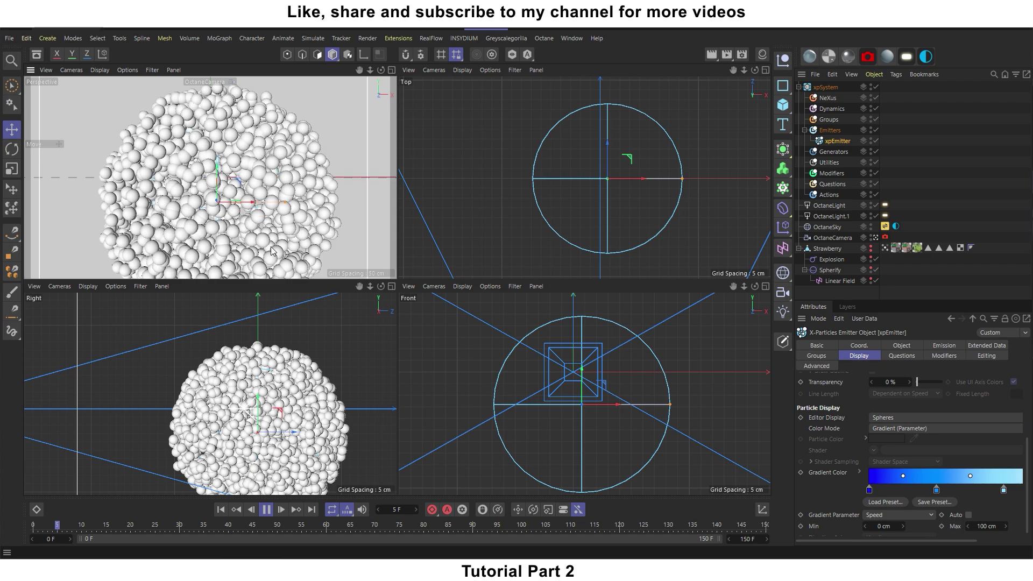
Stop and rewind playback, then set the emitter's particle Speed to 50 cm.
left_click(266, 510)
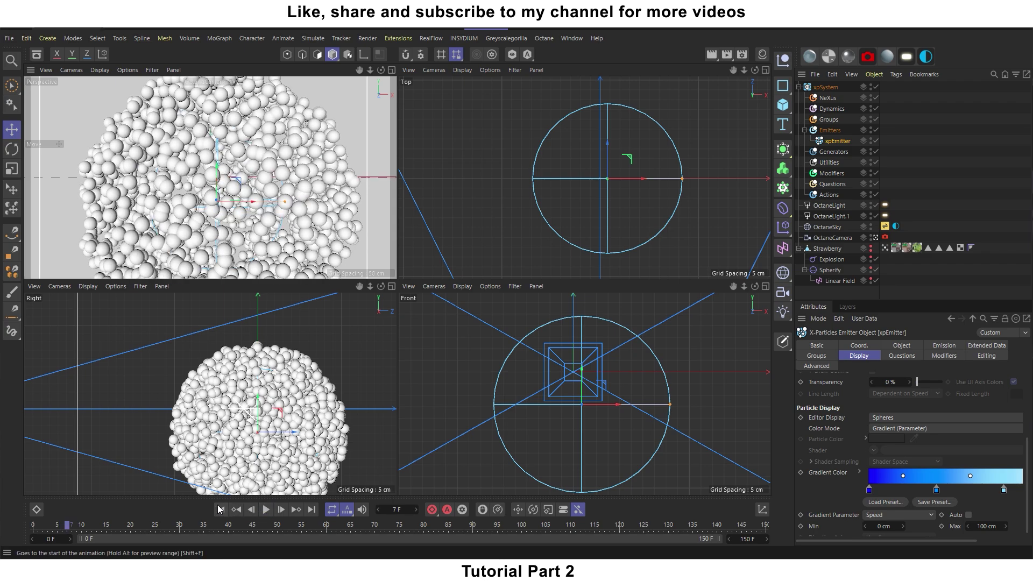
left_click(221, 509)
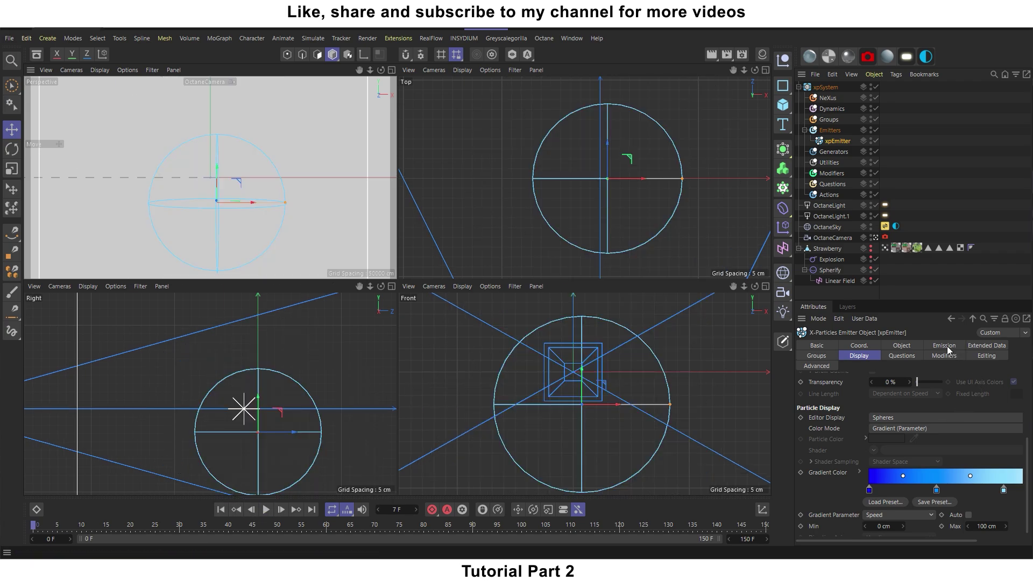
left_click(945, 349)
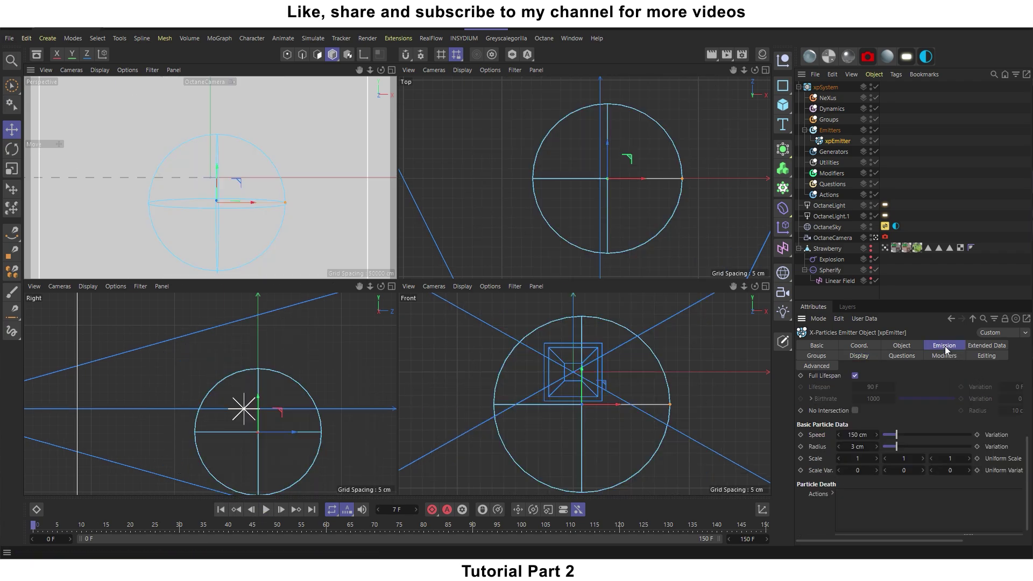
double_click(852, 434)
type("50")
key("Return")
Set particle Radius to 1.5 cm with 1 cm Radius Variation and preview the simulation.
double_click(855, 447)
type("1.5")
key("Return")
left_click_drag(892, 540, 934, 540)
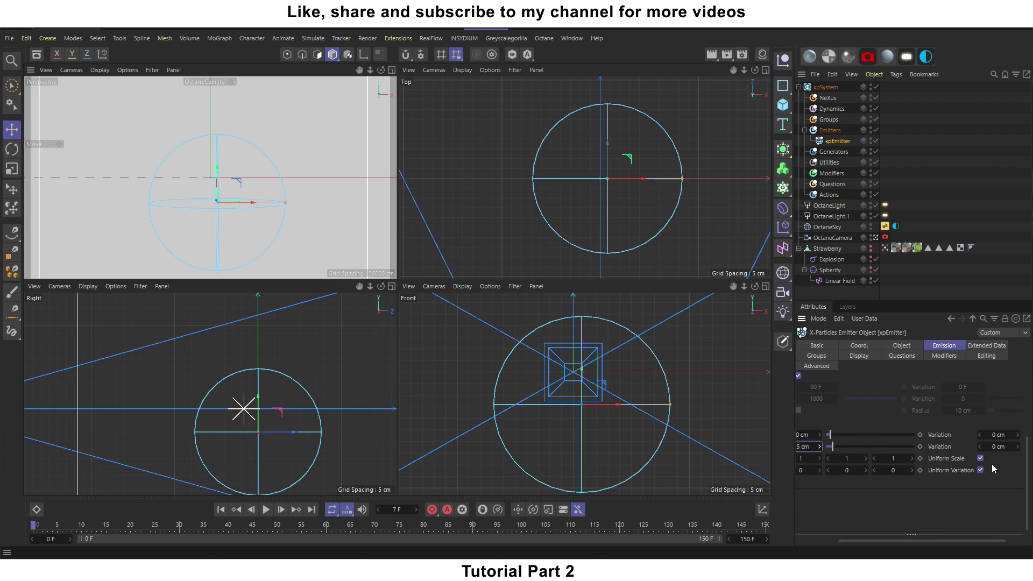
key("Tab")
type("1")
key("Return")
left_click_drag(903, 540, 835, 543)
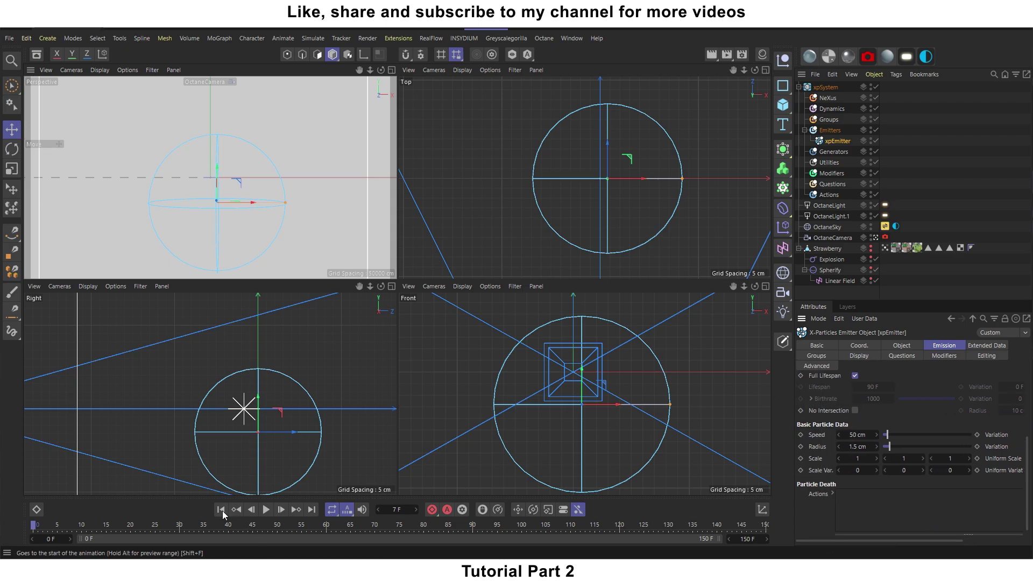
left_click(266, 510)
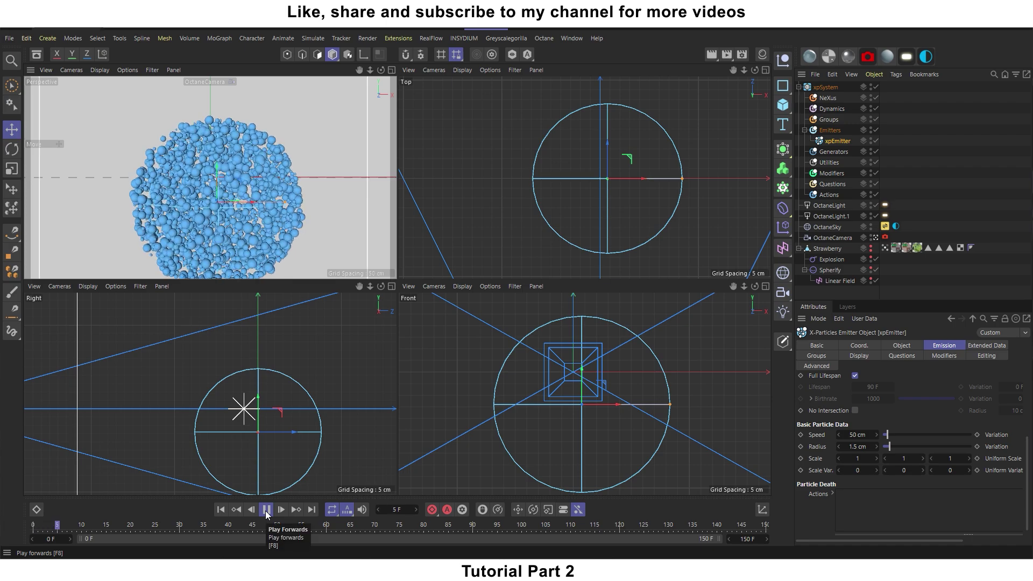
left_click(265, 511)
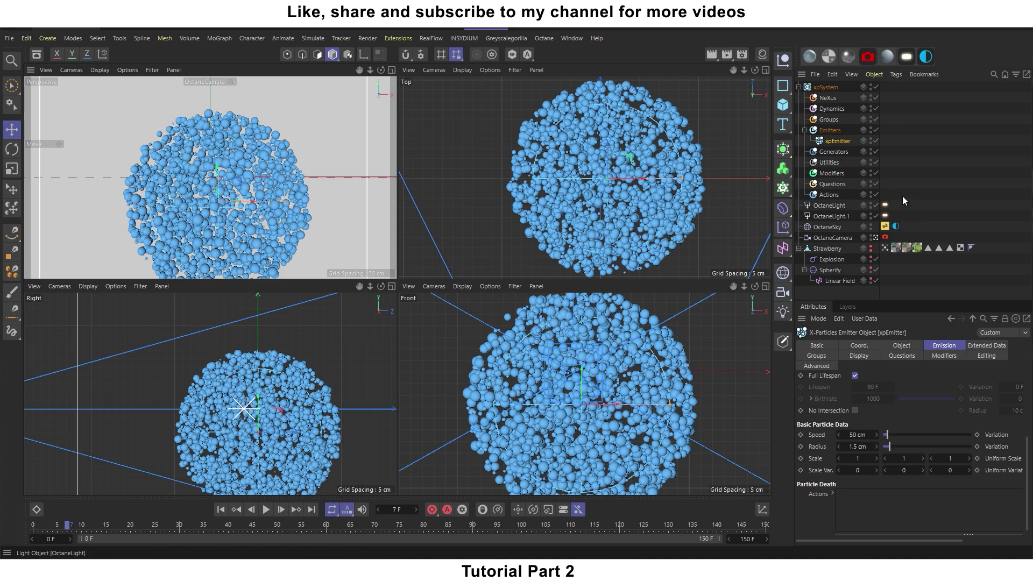
Add an nxTurbulence modifier under NeXus and set its Noise Type to VoroNoise.
left_click(827, 98)
left_click(1021, 392)
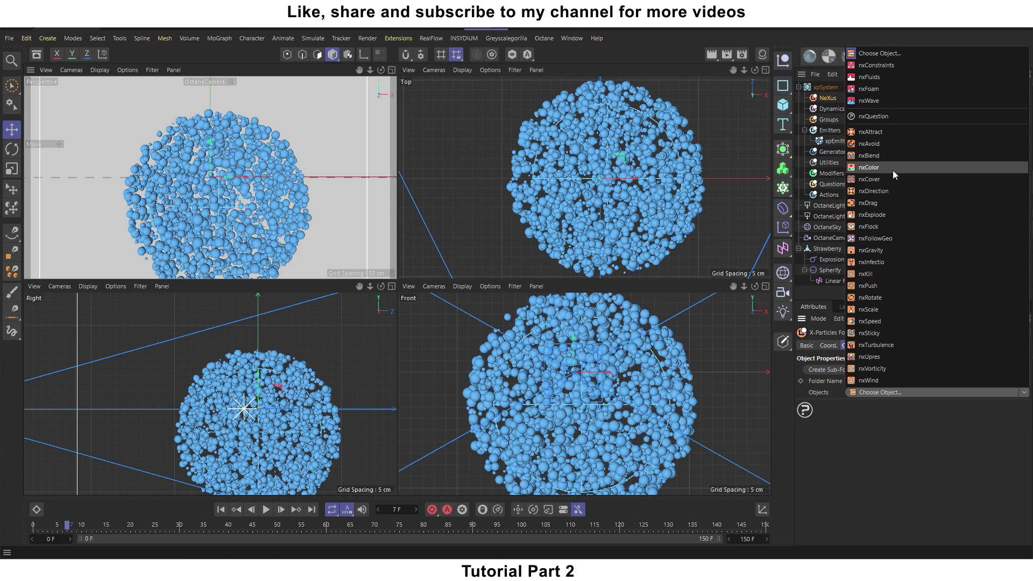
left_click(874, 344)
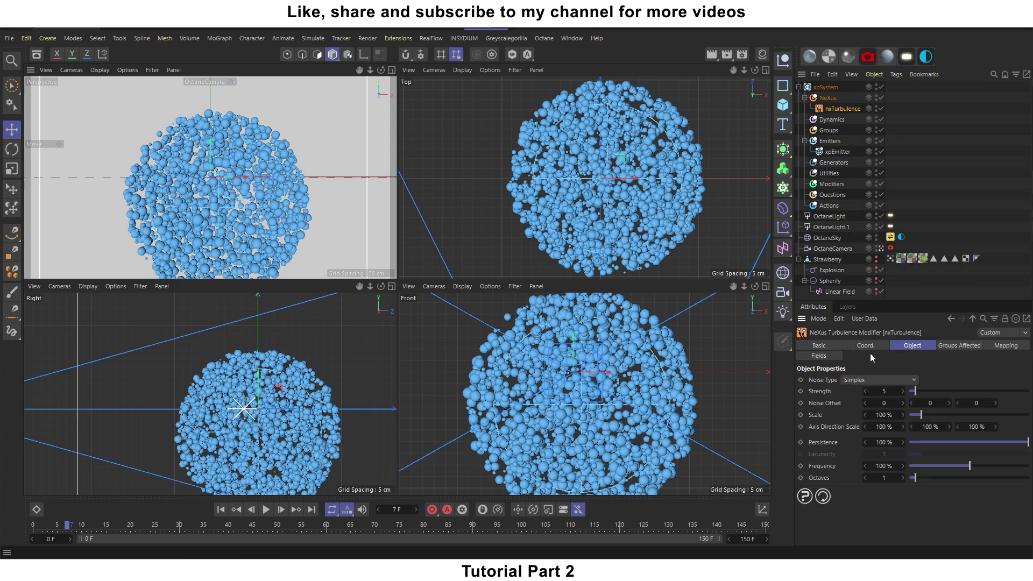
left_click(913, 380)
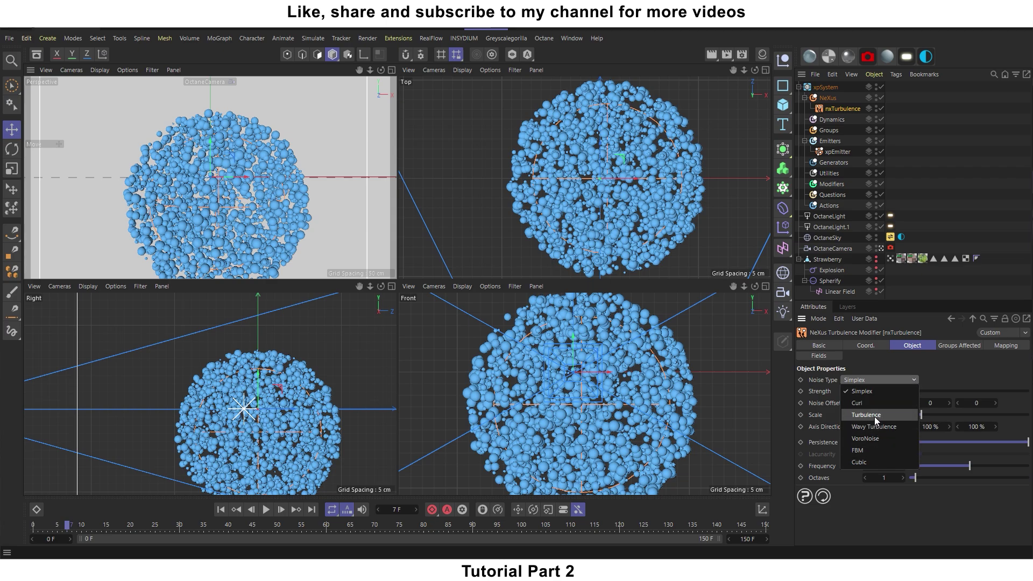
left_click(871, 438)
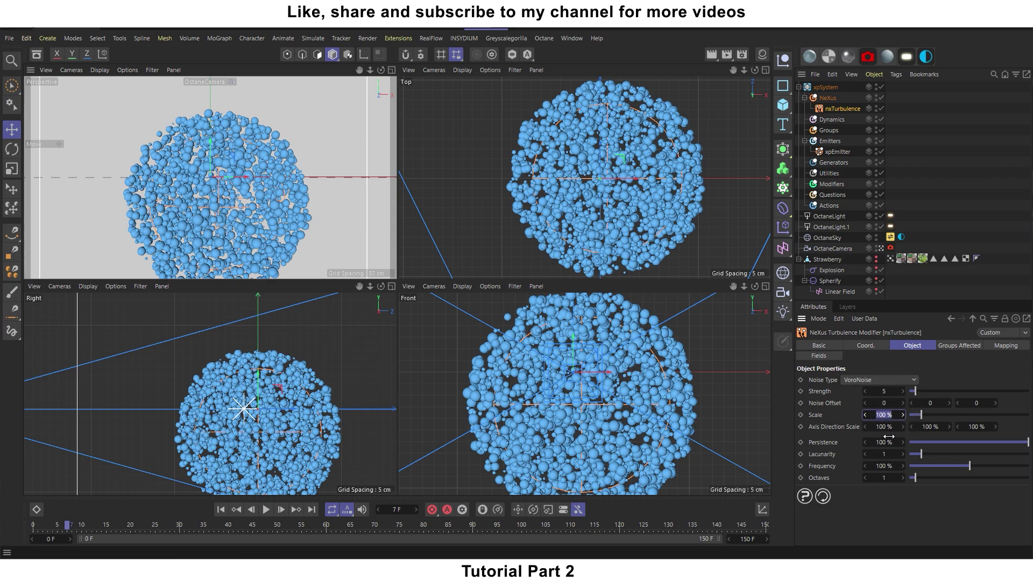
Give the turbulence 25% Scale and Strength 10, then replay the simulation from the start.
type("25")
key("Return")
left_click(883, 391)
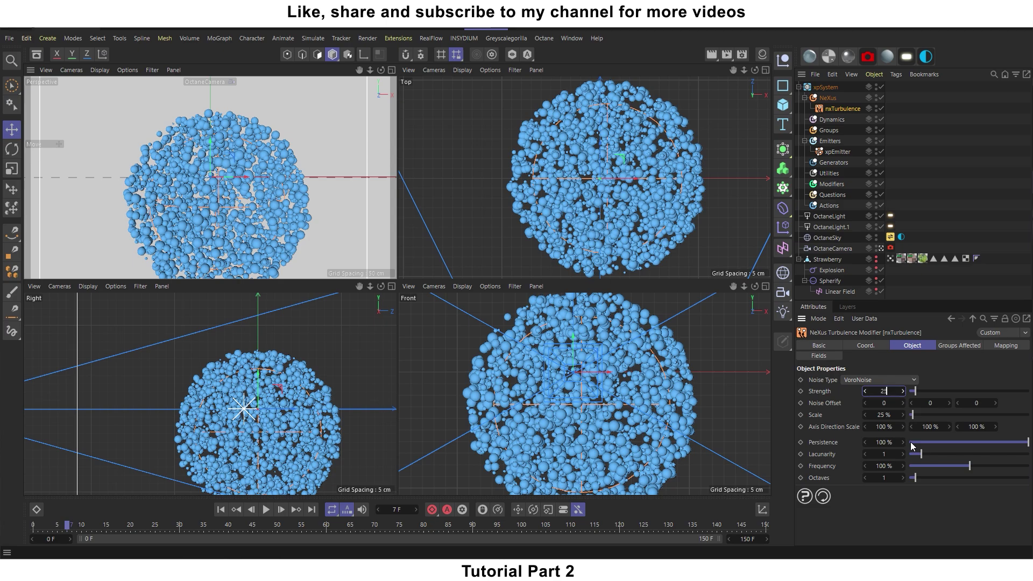
left_click(890, 392)
type("10")
key("Return")
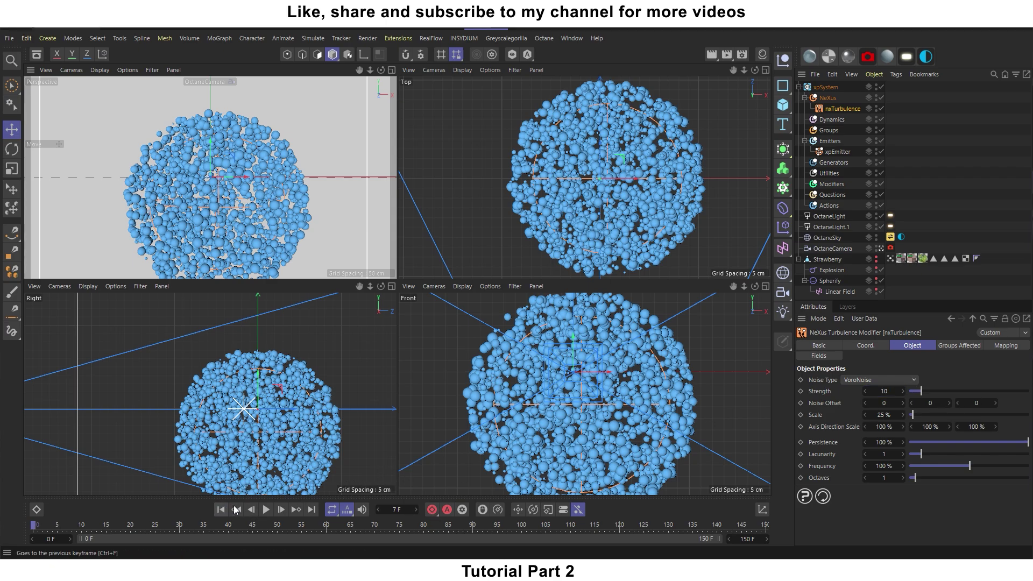
left_click(221, 510)
left_click(267, 509)
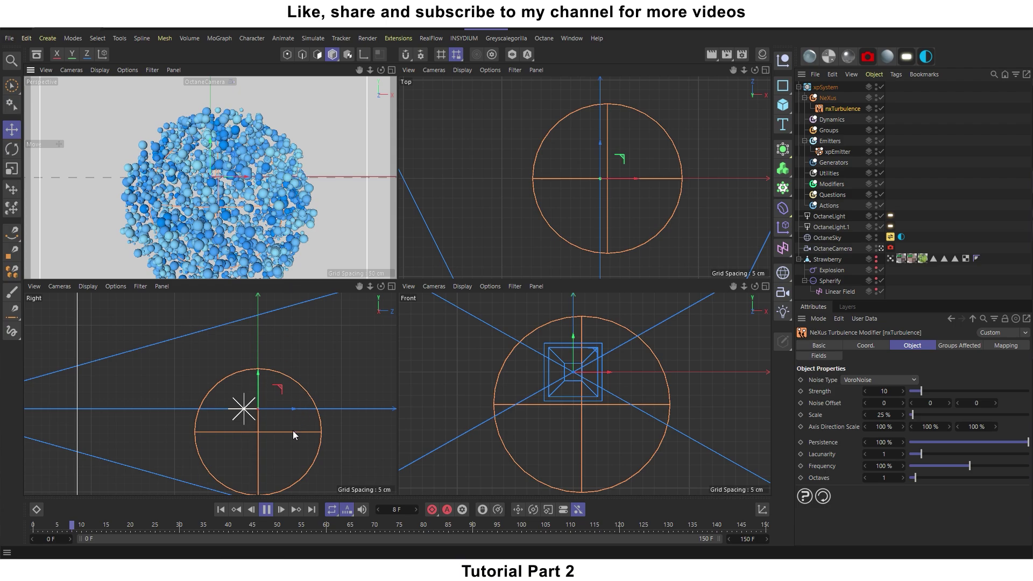
Set nxTurbulence Strength to 25 and replay the simulation from the start to preview it.
left_click(267, 509)
left_click(221, 508)
left_click(890, 392)
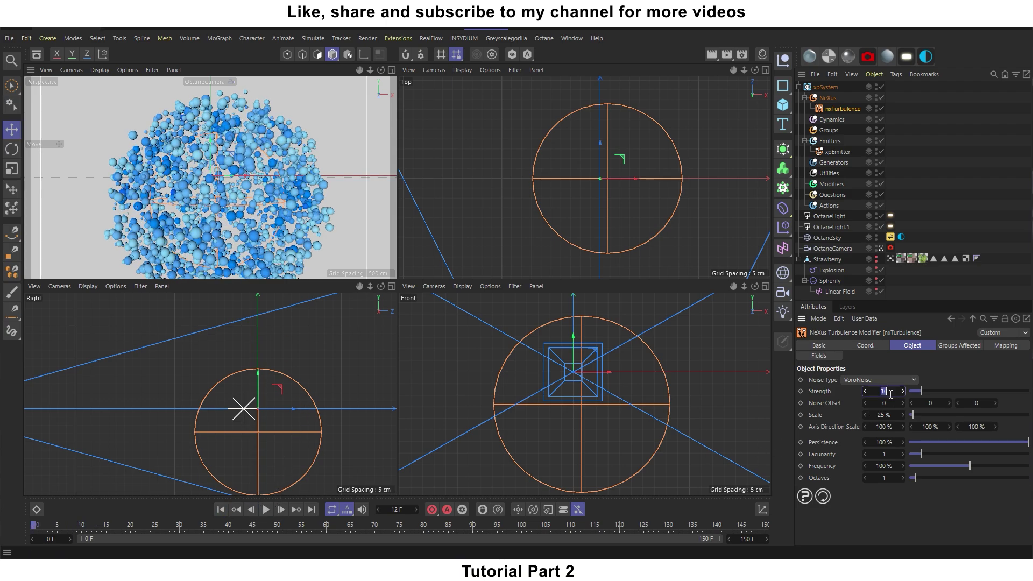
type("25")
key("Return")
left_click(221, 508)
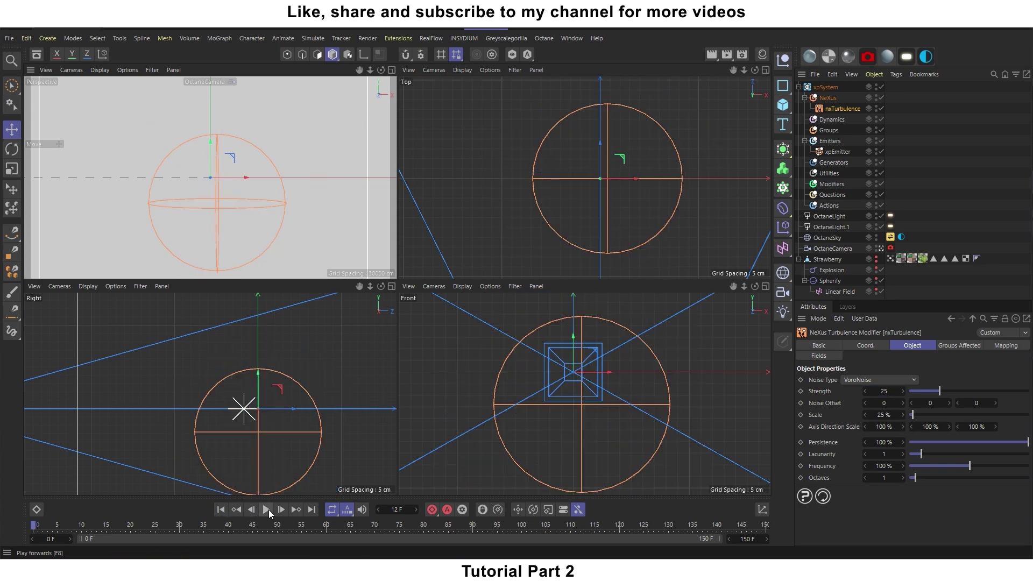
left_click(267, 508)
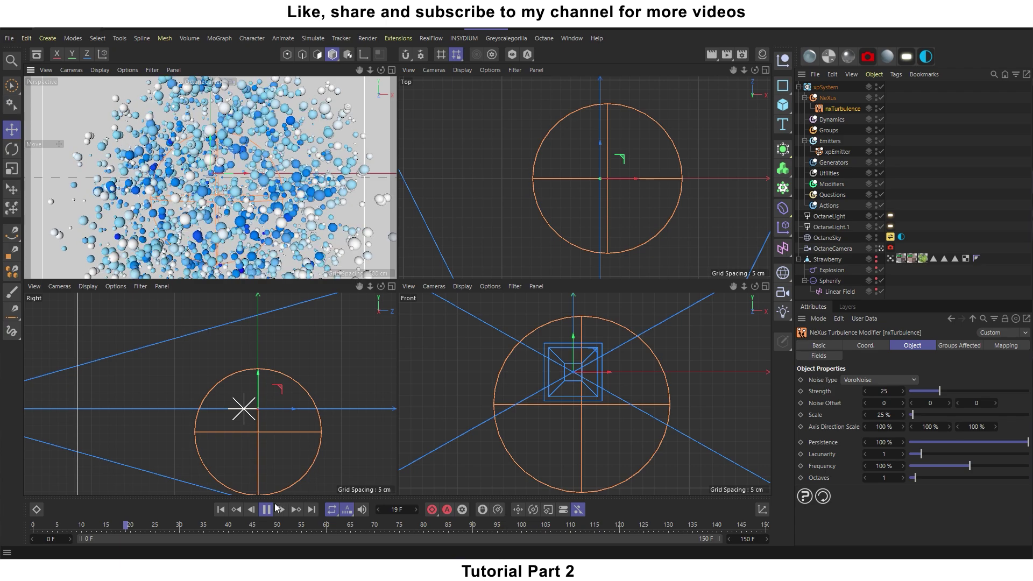
left_click(267, 509)
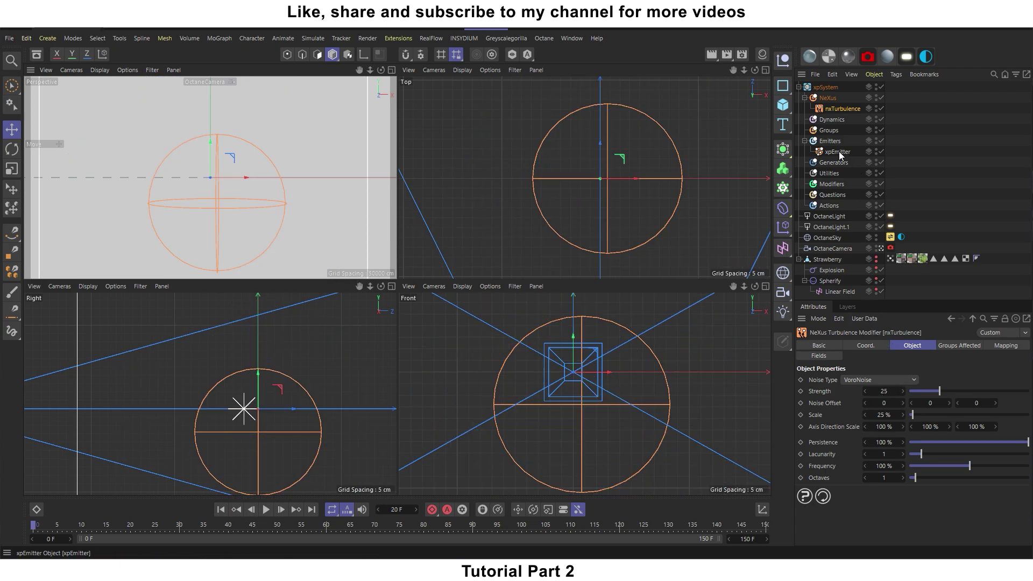
Edit the xpEmitter's Shot Count on the Emission tab, entering 4.
left_click(838, 152)
left_click(906, 347)
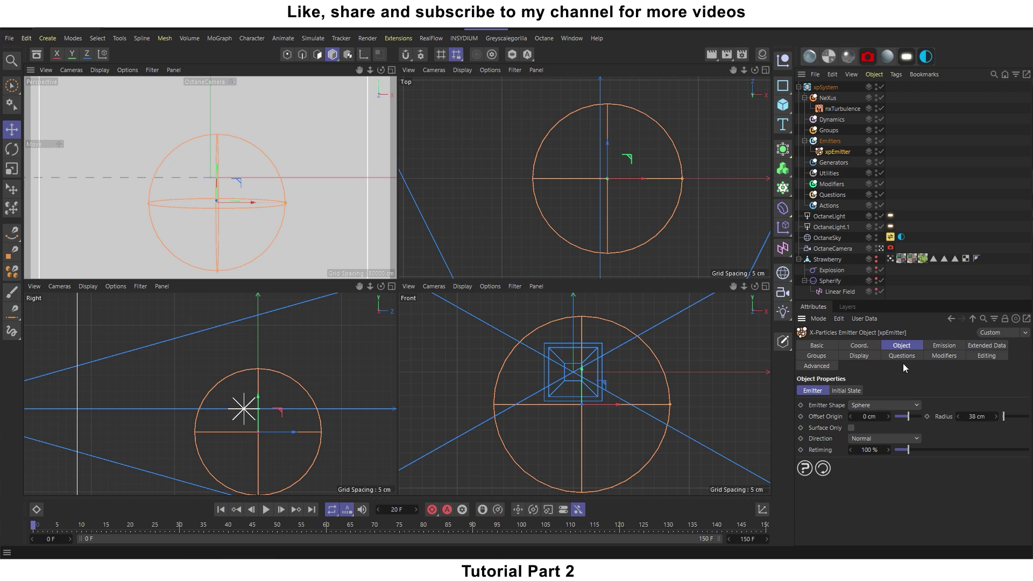
left_click(944, 345)
double_click(872, 454)
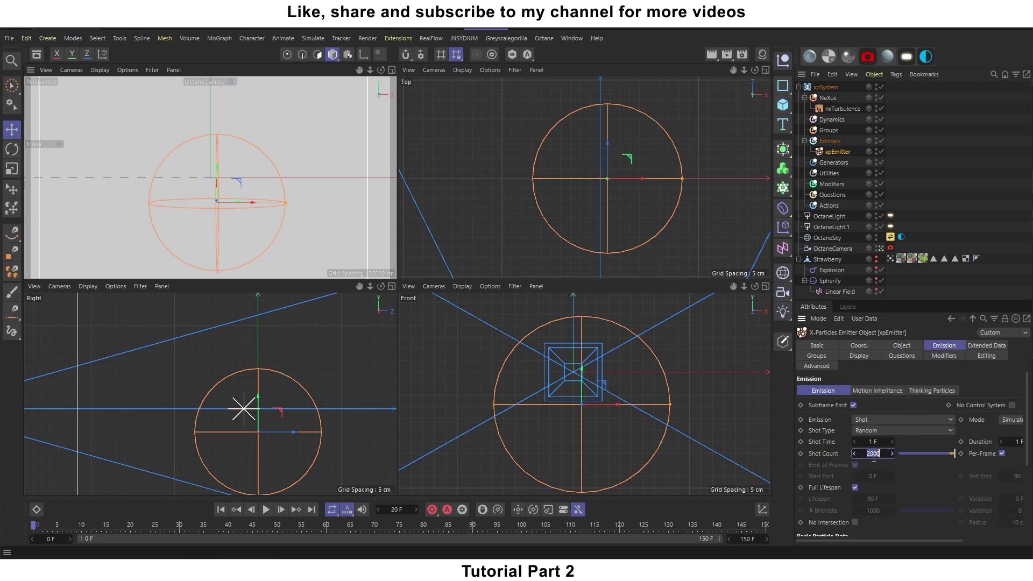
type("4")
left_click(906, 347)
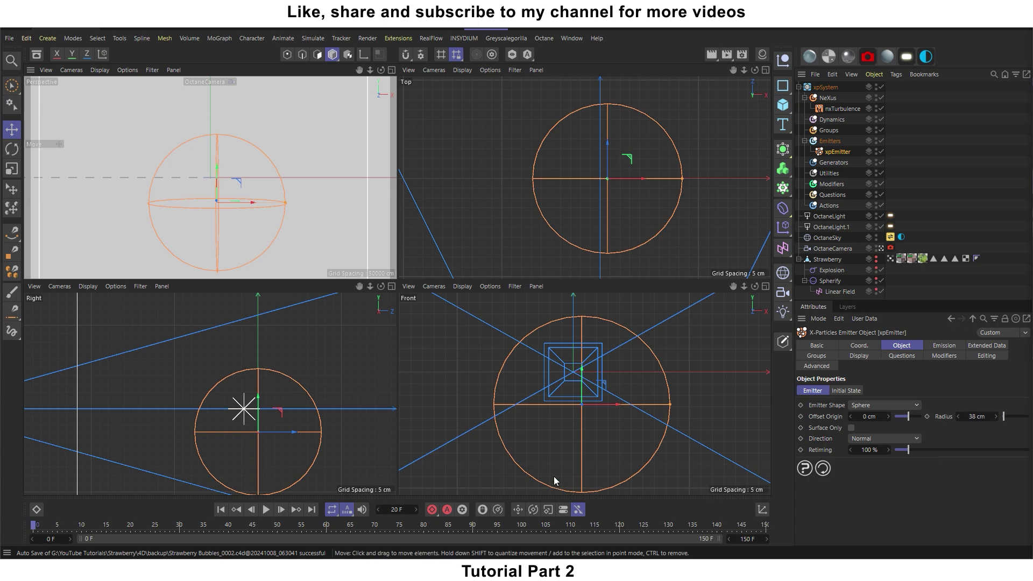
Replay the simulation from frame 0 and zoom out the Right viewport to see the denser cloud.
left_click(221, 509)
left_click(266, 510)
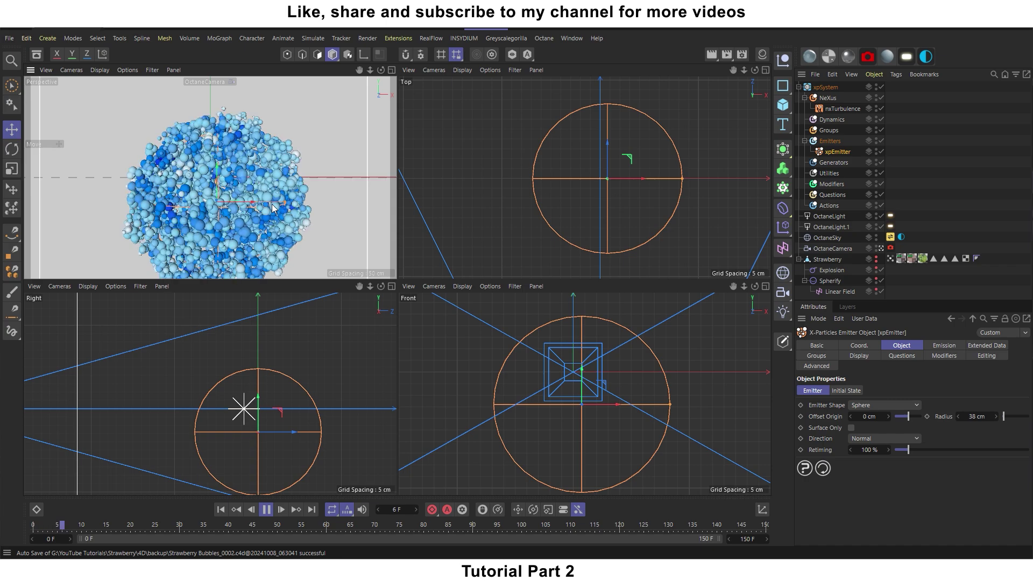
left_click(281, 397)
scroll(281, 397, "down", 3)
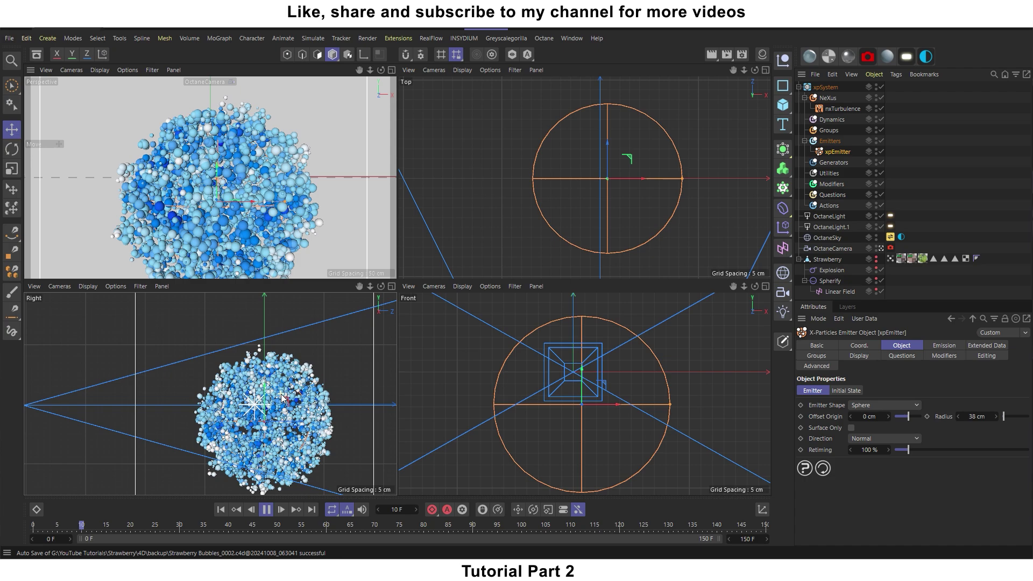
scroll(281, 397, "down", 2)
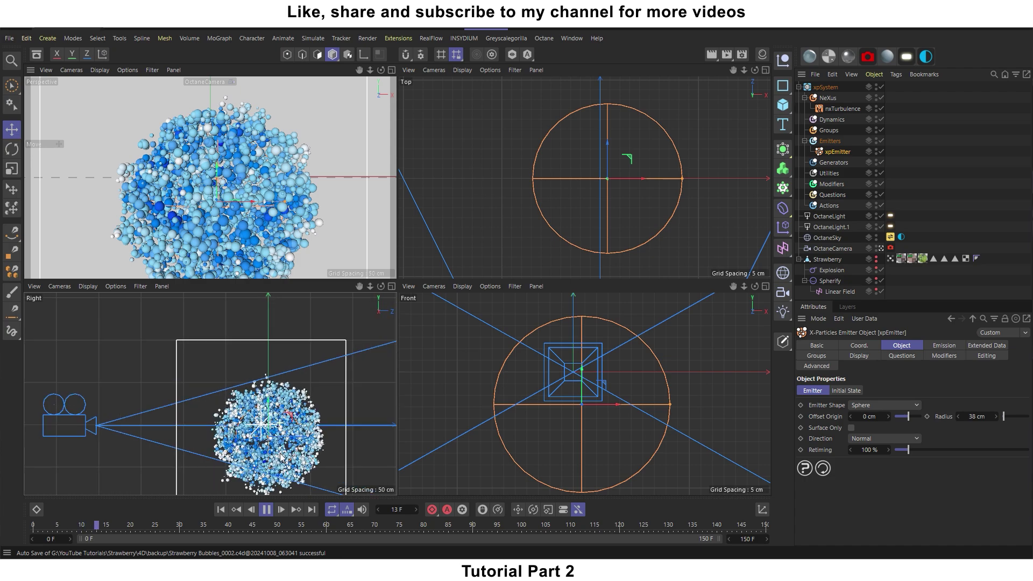
left_click(268, 509)
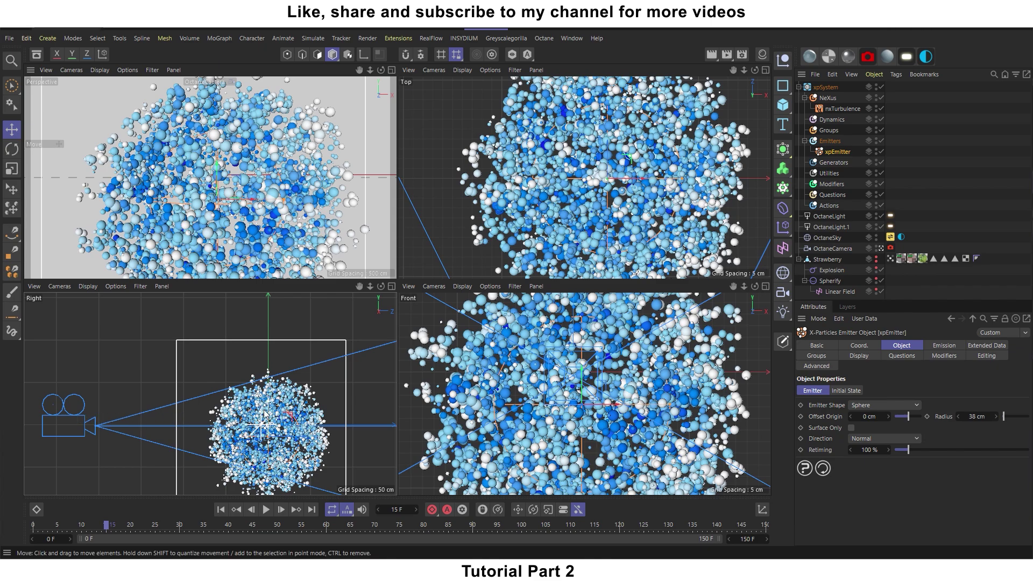
scroll(264, 414, "down", 3)
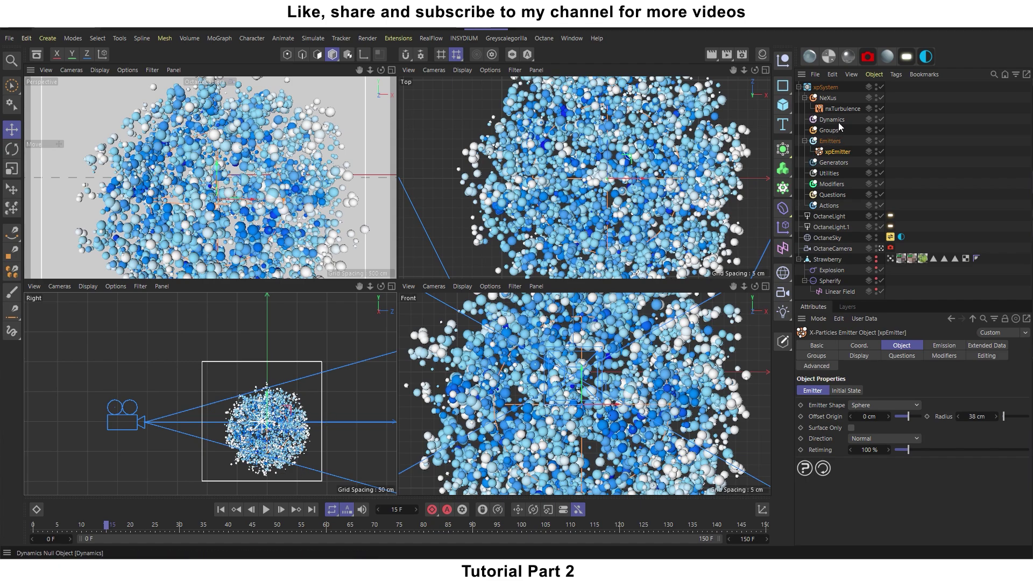
Add an nxWind modifier under NeXus and move it along Z in the side view.
left_click(827, 98)
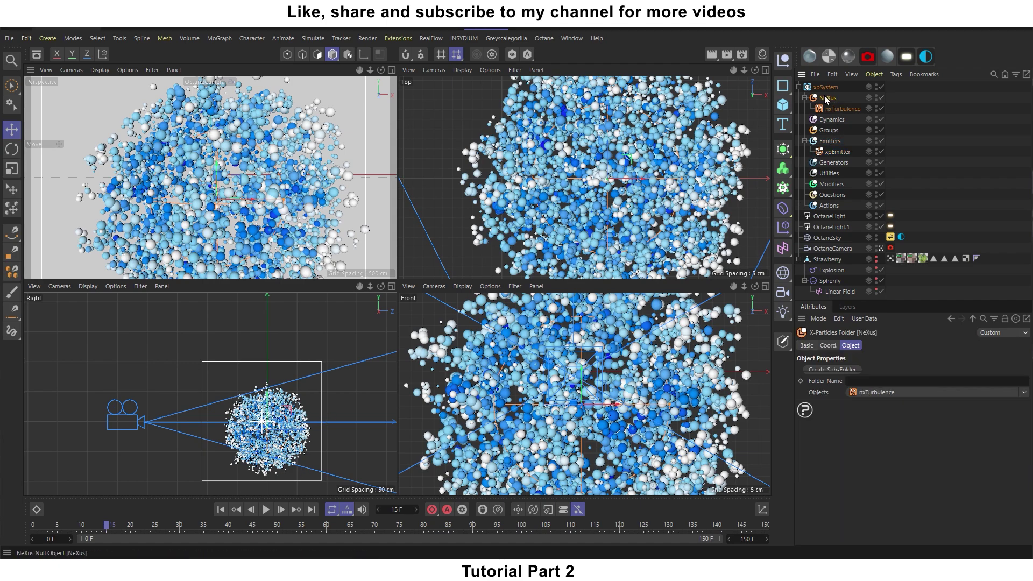
left_click(1024, 392)
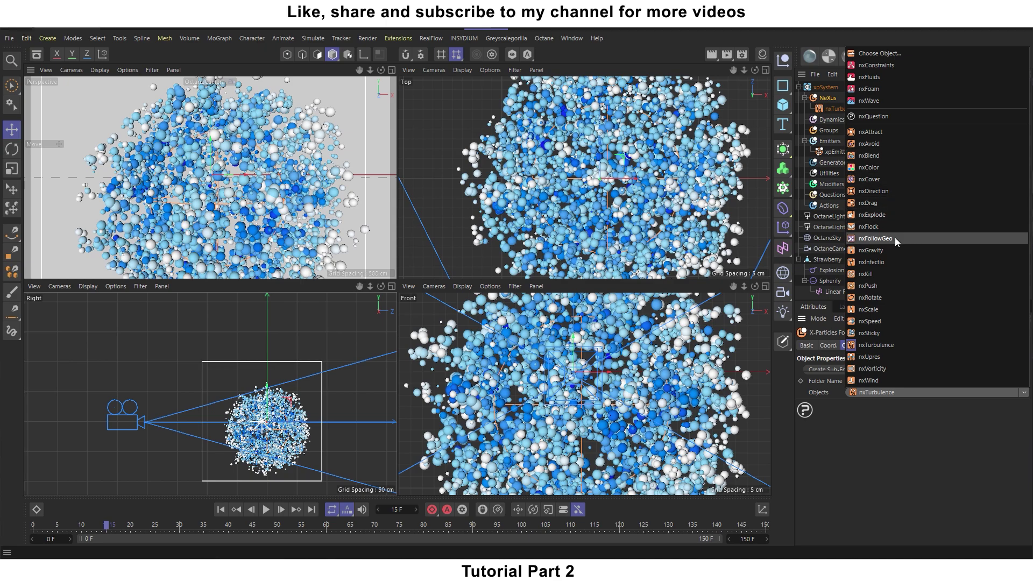
left_click(876, 380)
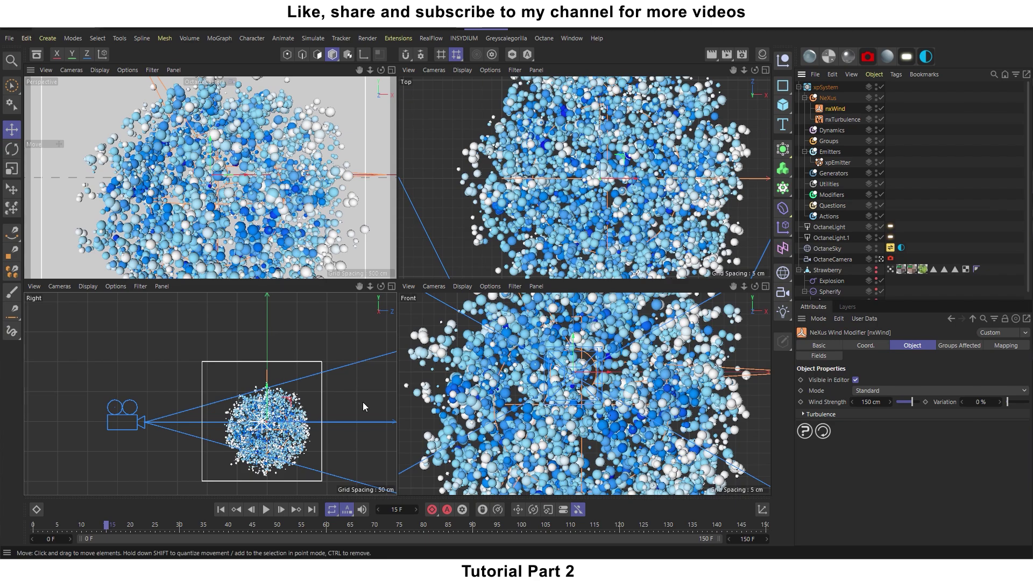
left_click(221, 509)
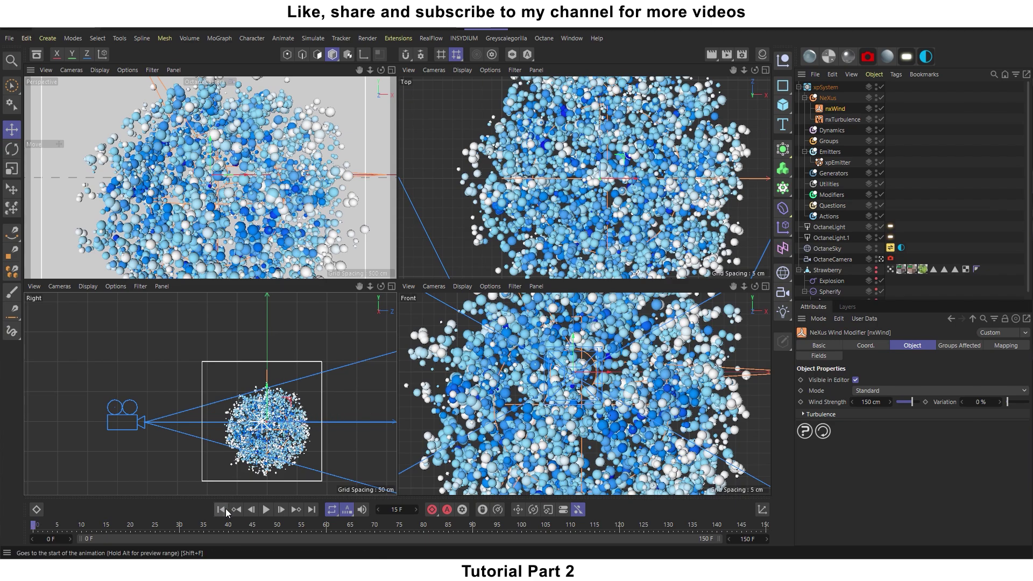
scroll(288, 430, "up", 2)
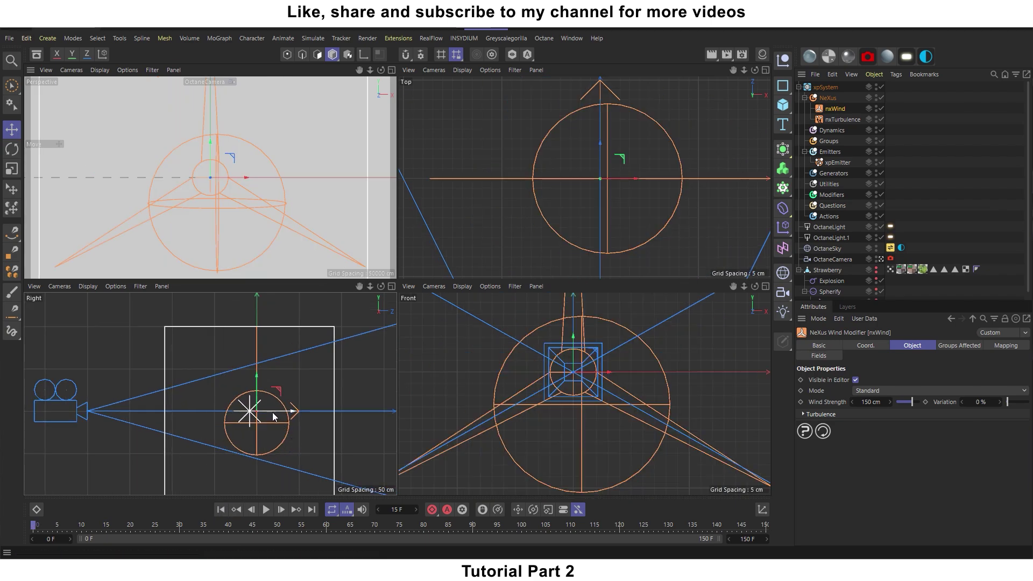
left_click_drag(300, 410, 310, 373)
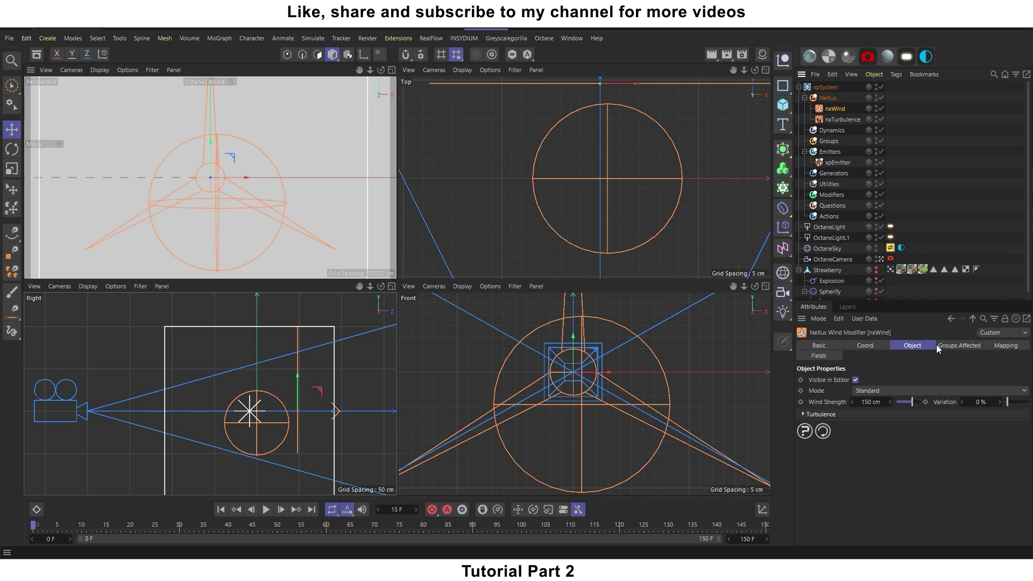
Rotate the wind modifier and set its pitch (R.P) to 180°.
left_click(871, 345)
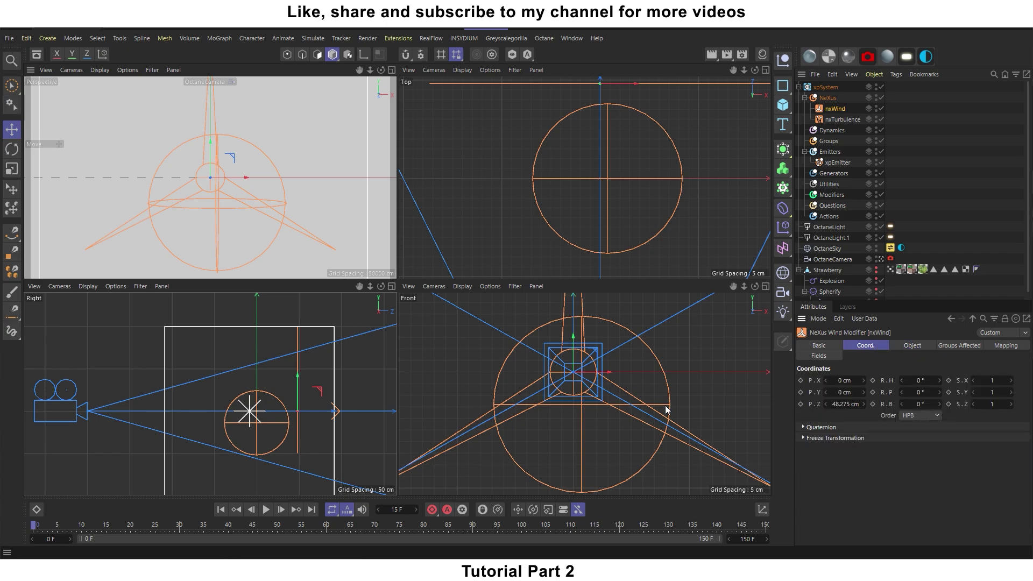
key("r")
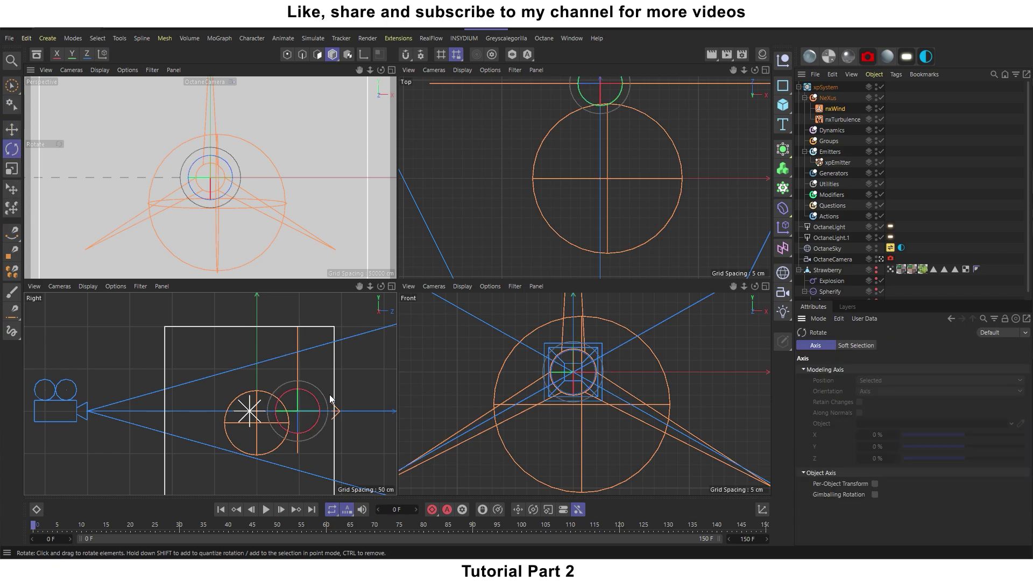
left_click_drag(330, 395, 280, 449)
left_click(833, 109)
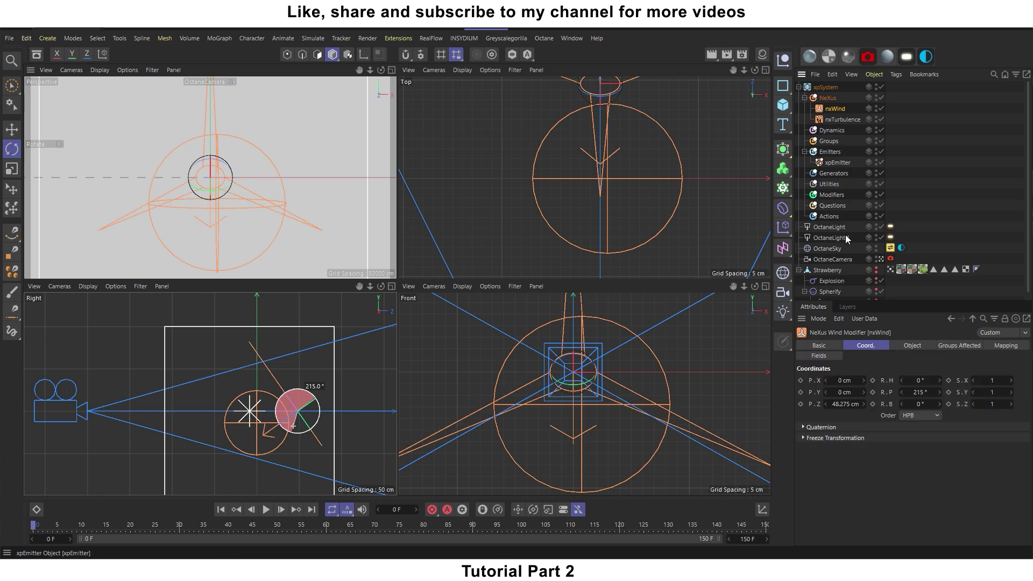
double_click(920, 392)
type("180")
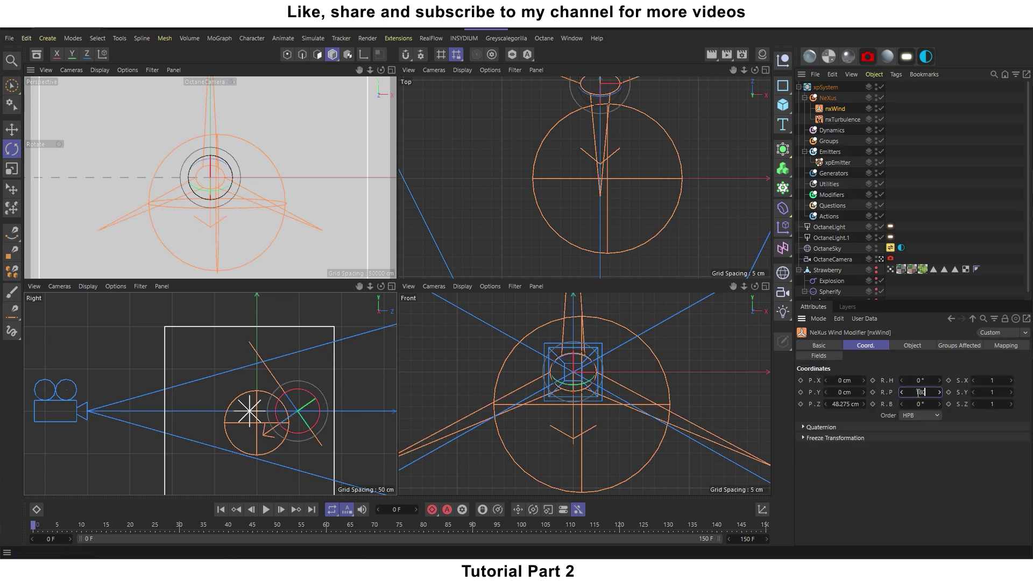
key("Return")
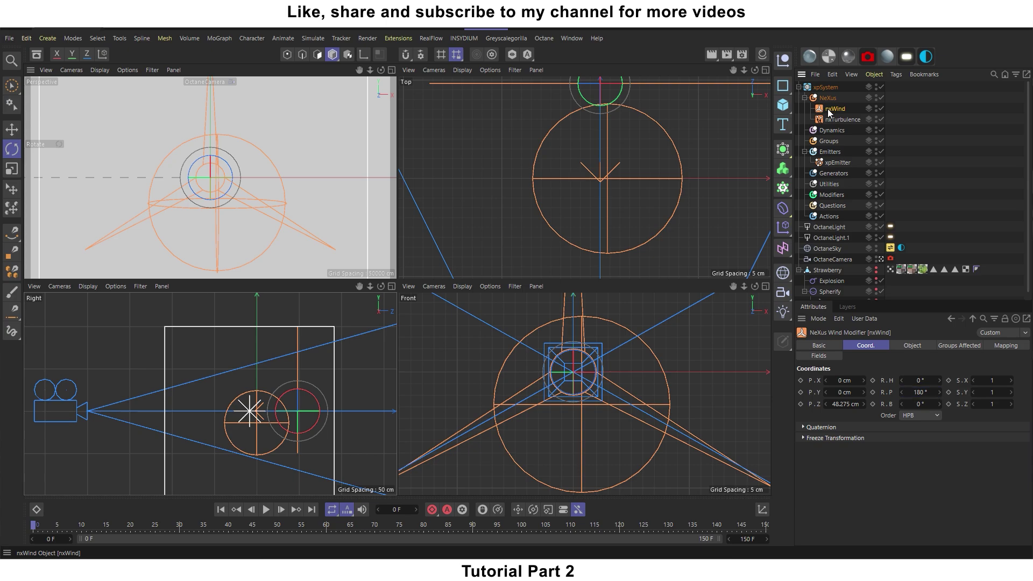
Set nxWind Strength to 200 cm and Variation to 25 %, then play the simulation.
left_click(911, 344)
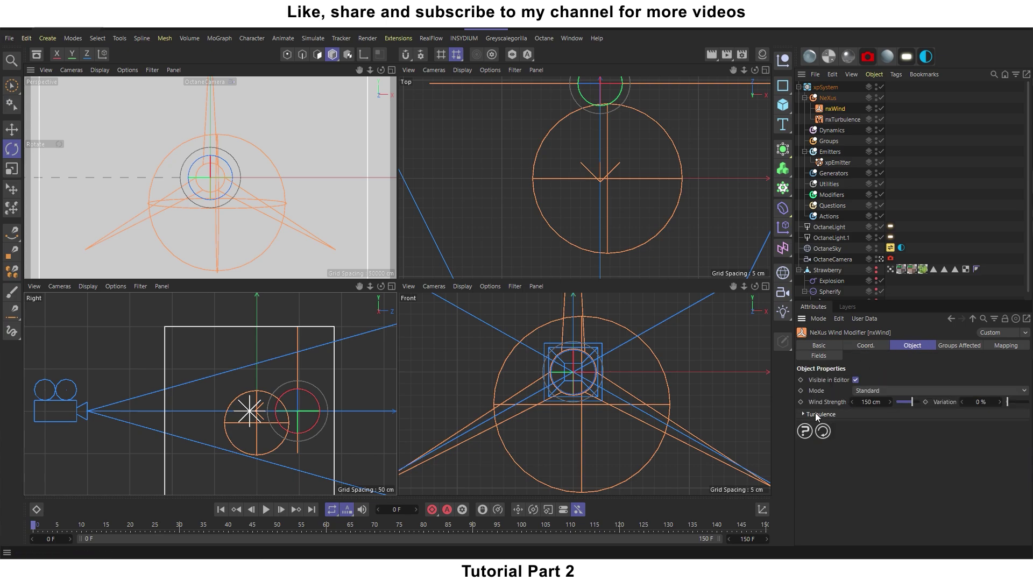
left_click(866, 403)
type("200")
key("Return")
left_click(981, 402)
type("25")
key("Return")
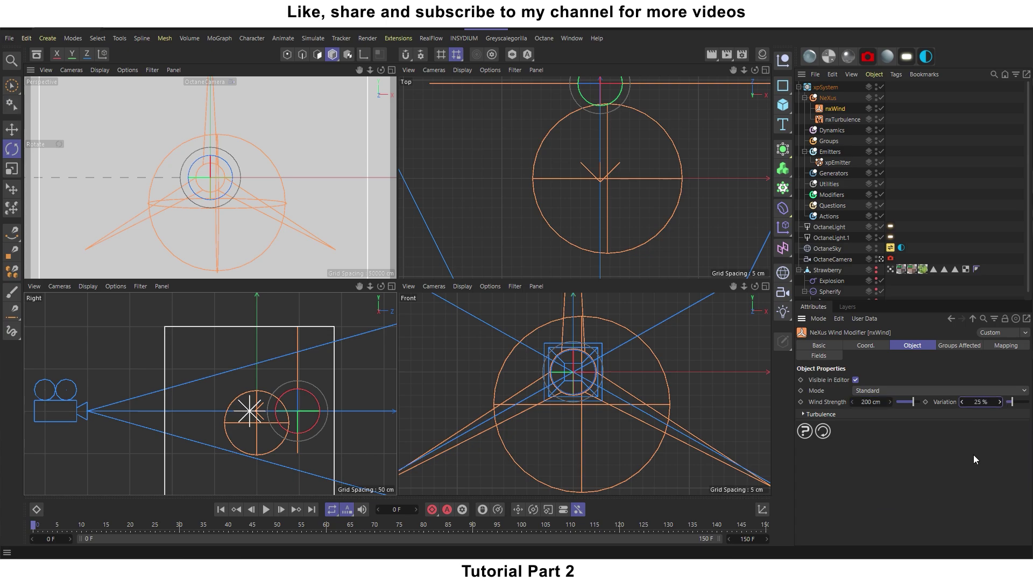
left_click(267, 510)
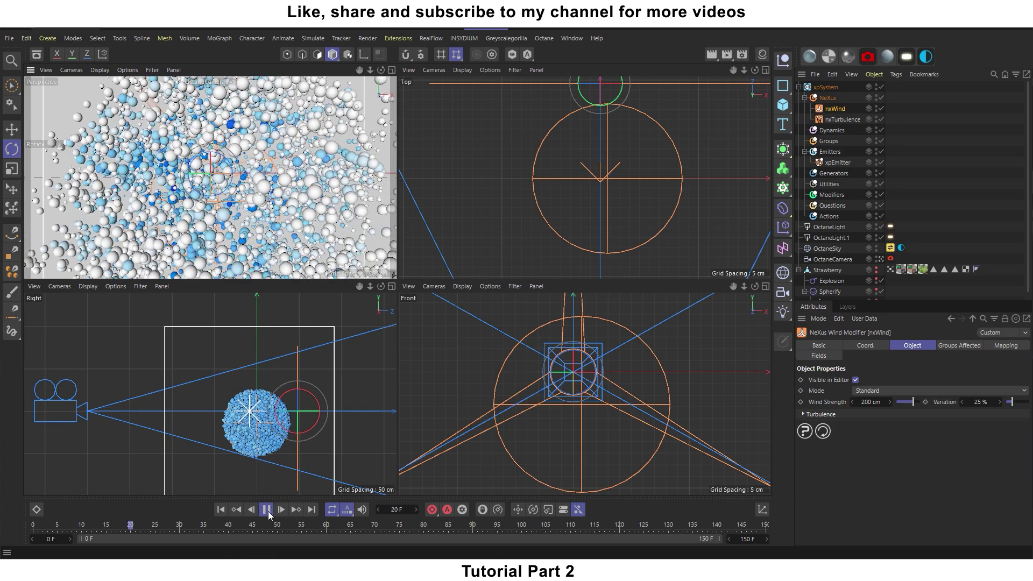
Rewind, change Wind Strength to 220 cm and Variation to 35 %, and replay from the start.
left_click(267, 511)
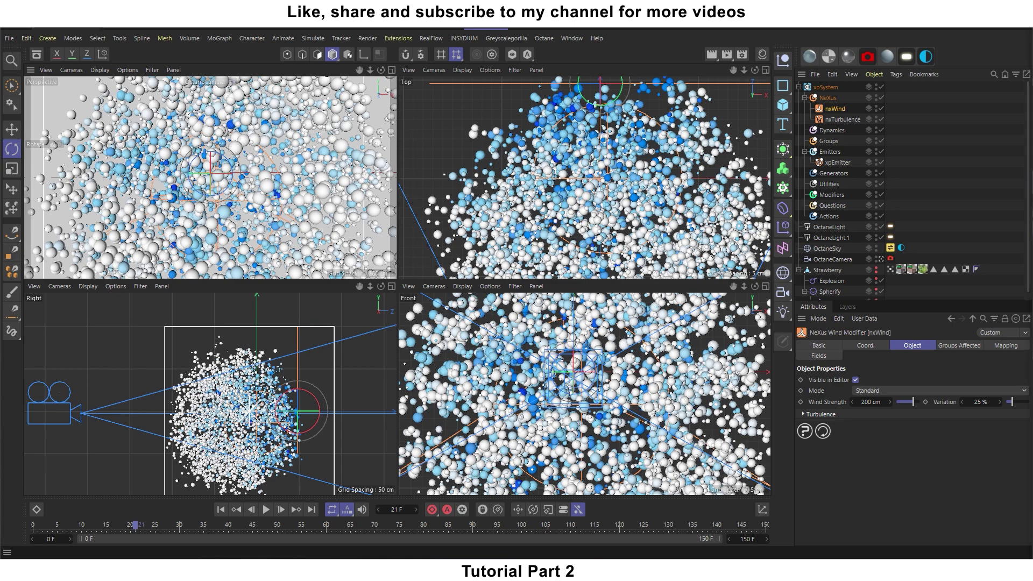
left_click(223, 509)
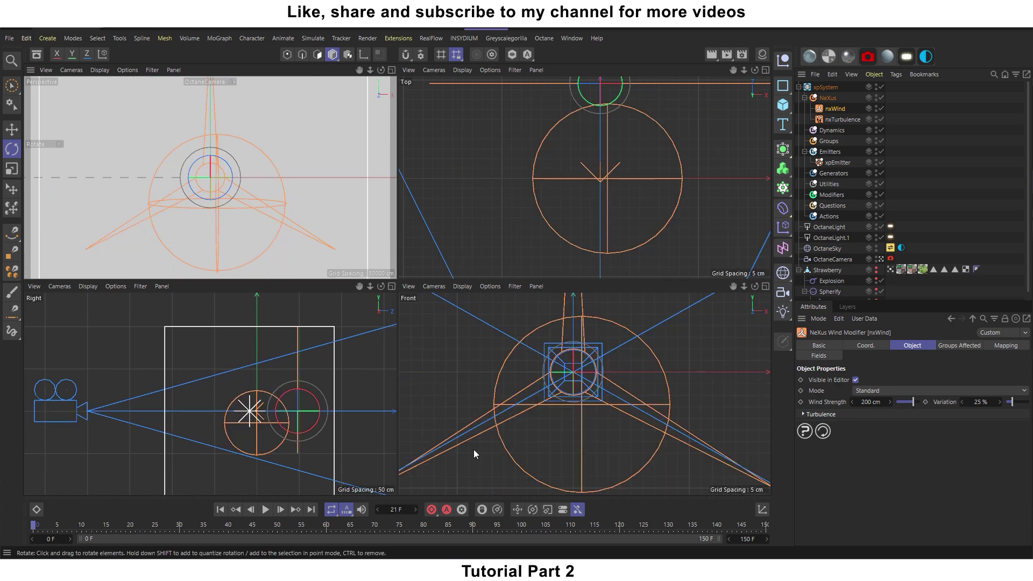
left_click(857, 401)
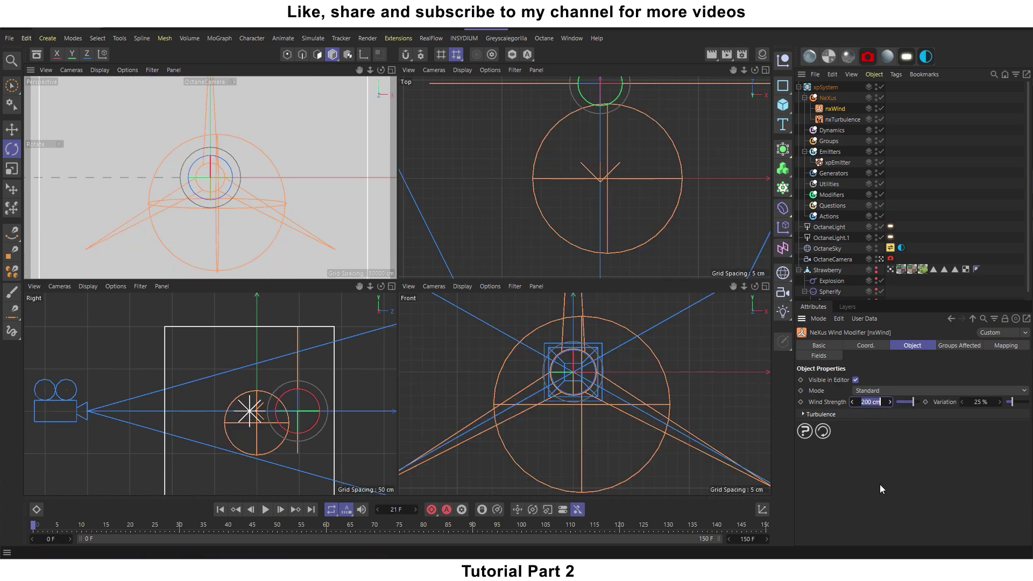
type("220")
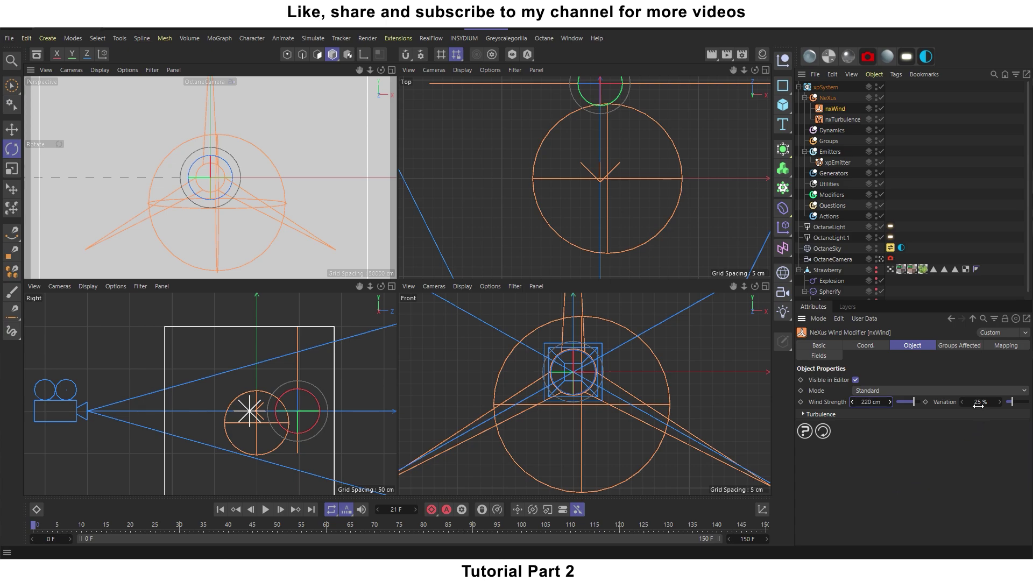
key("Tab")
type("35")
key("Return")
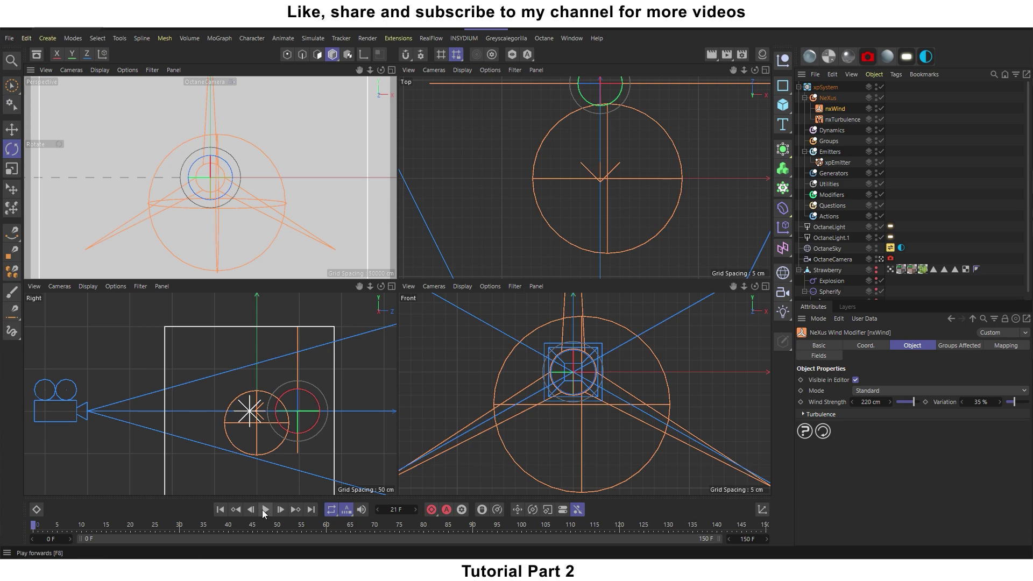
left_click(266, 510)
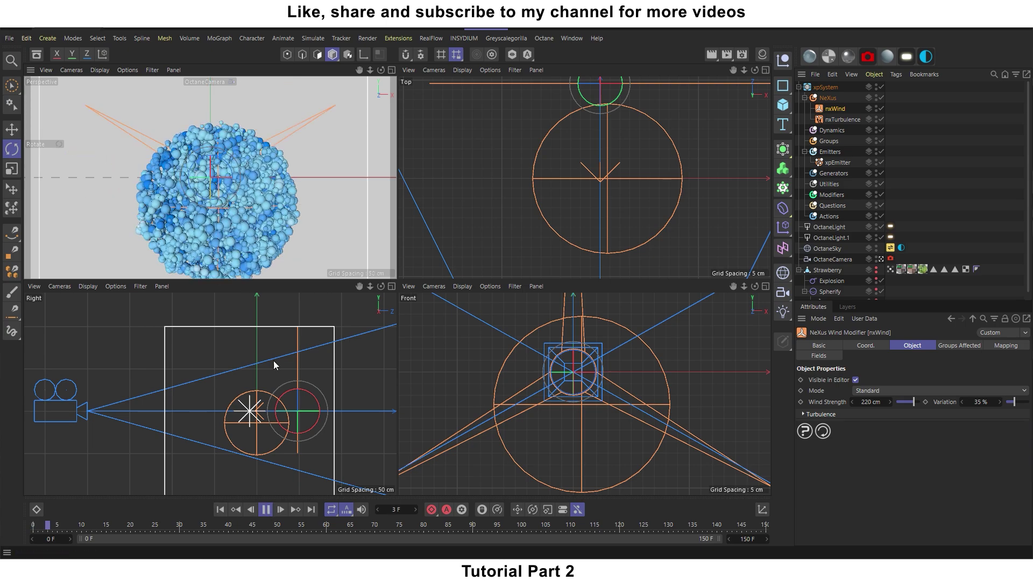
Pause at frame 5, then zoom and orbit the perspective view into the bubble cluster.
left_click(265, 509)
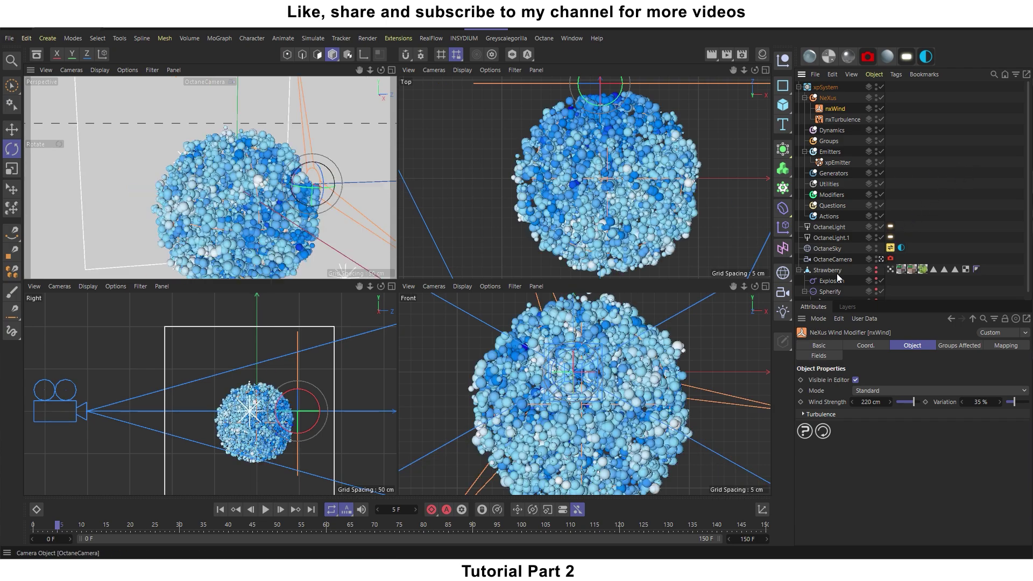
scroll(259, 198, "up", 5)
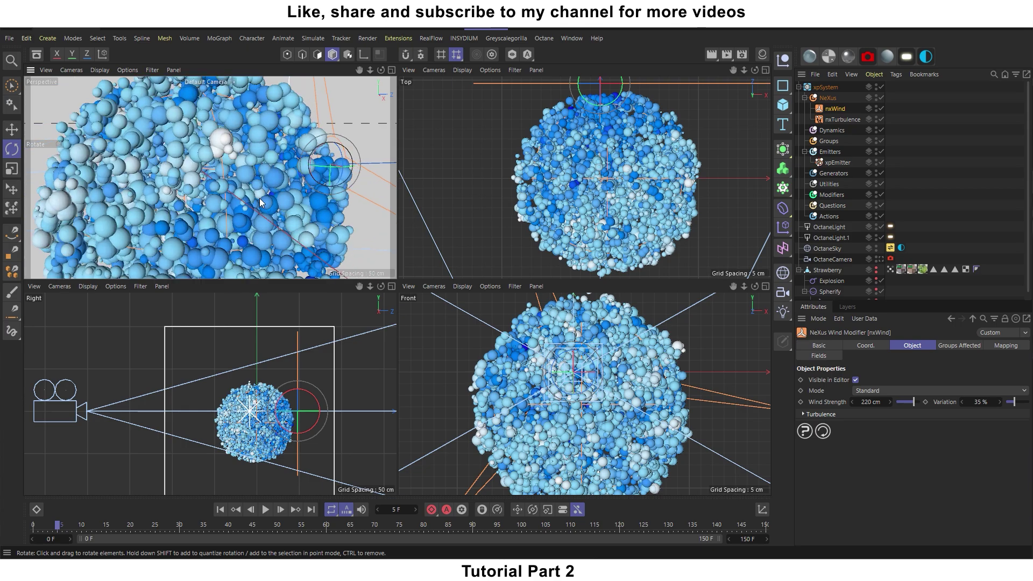
scroll(232, 169, "up", 4)
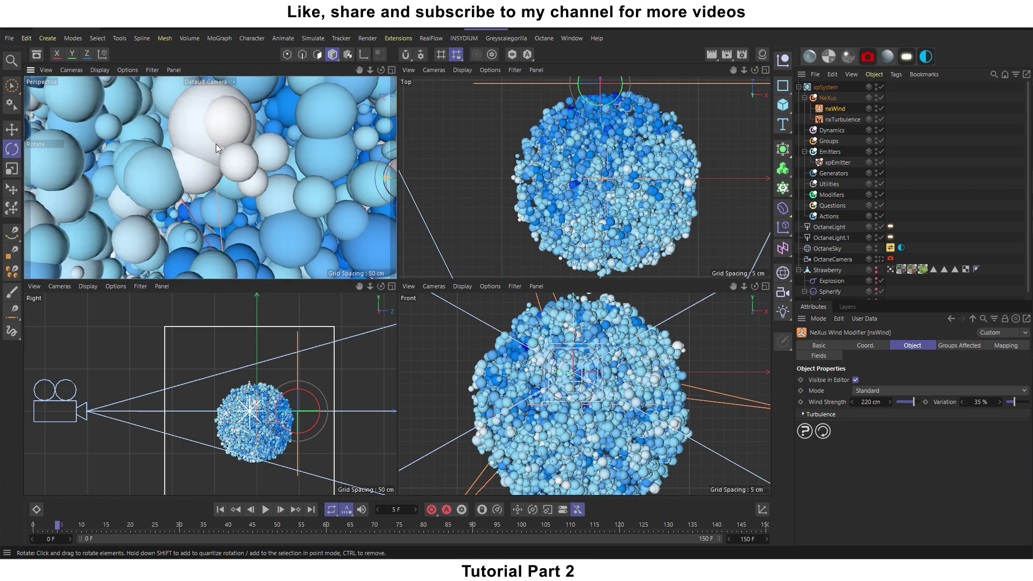
left_click_drag(202, 169, 227, 225, "alt")
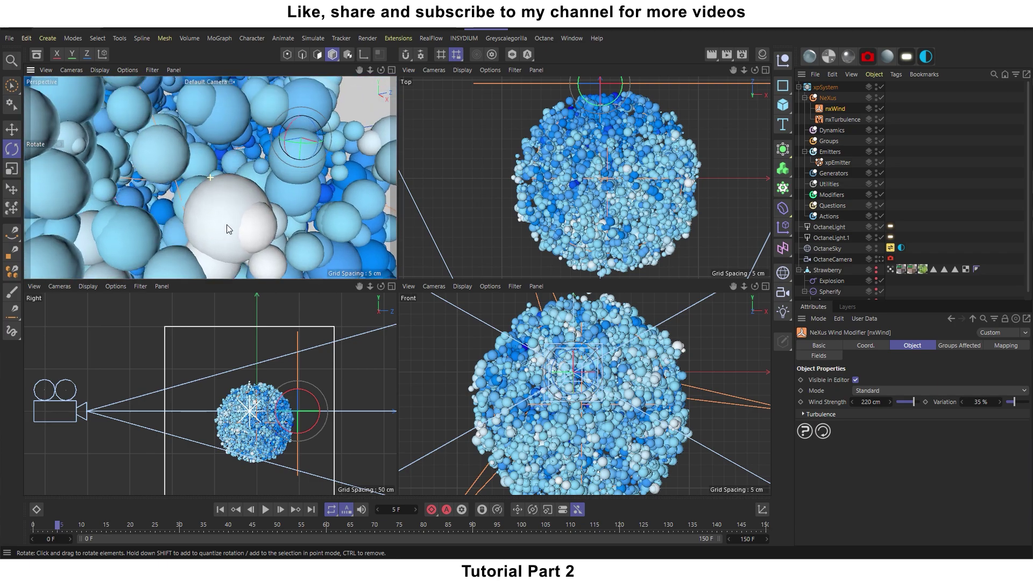
scroll(203, 186, "down", 2)
left_click_drag(205, 186, 216, 206, "alt")
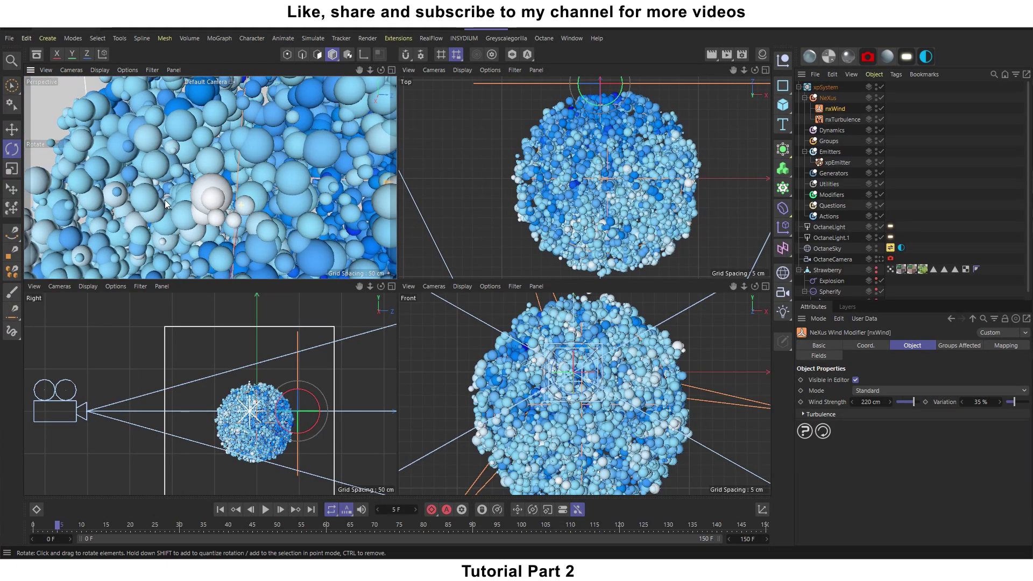
Add nxPush under NeXus with Particle Radius distance mode and 100 % Strength.
left_click(827, 97)
left_click(1022, 394)
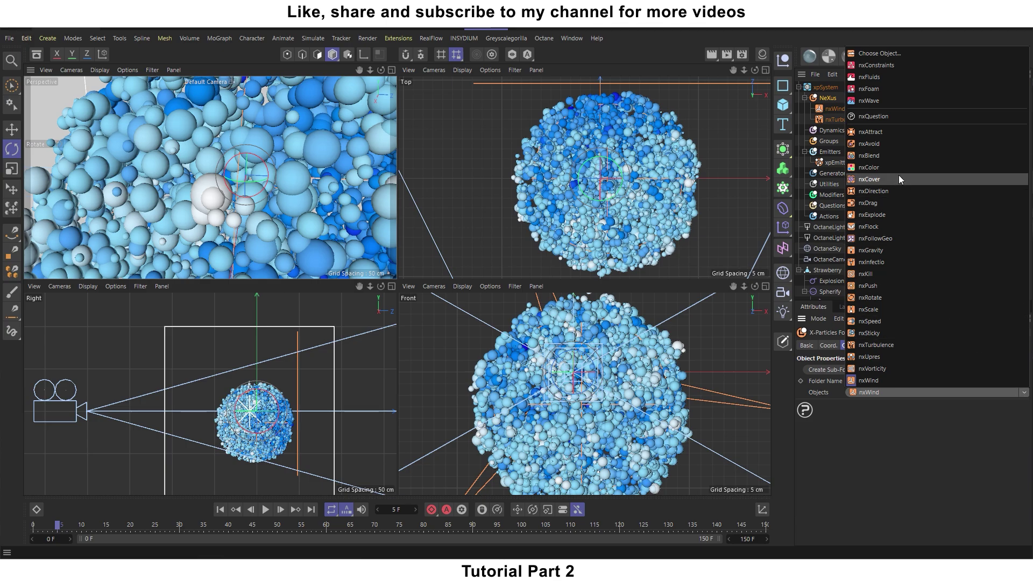
left_click(873, 288)
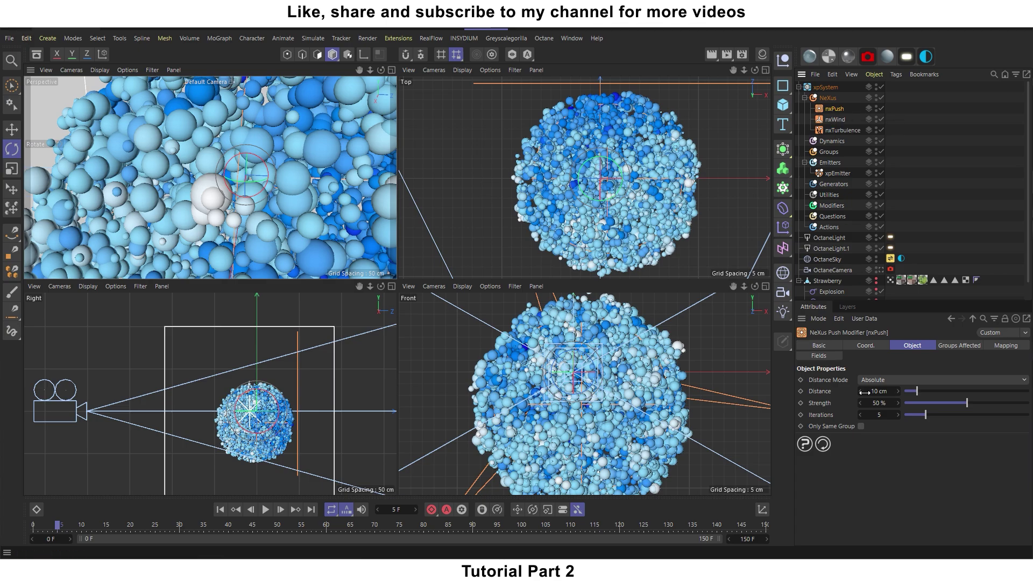
left_click(896, 379)
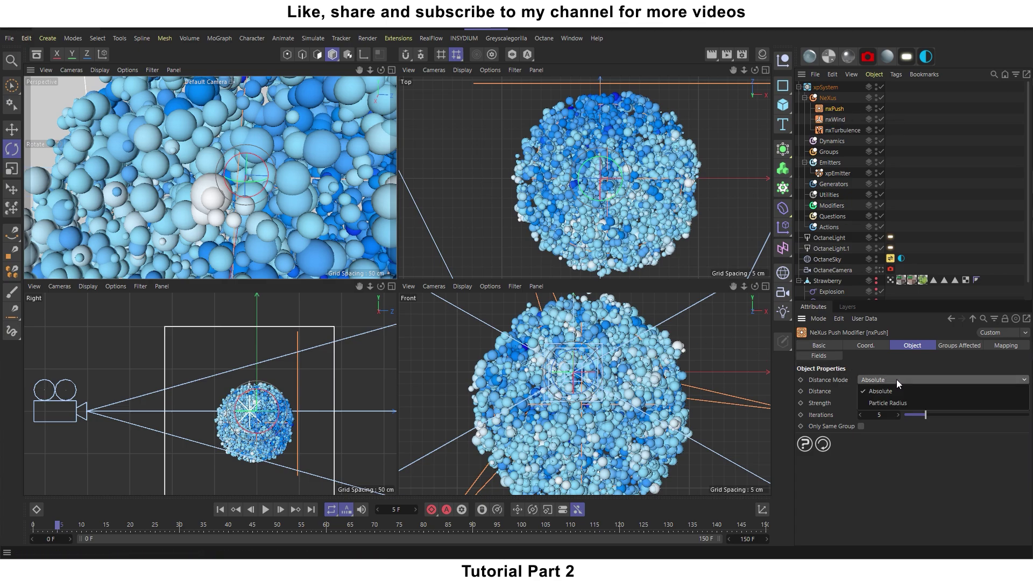
left_click(888, 402)
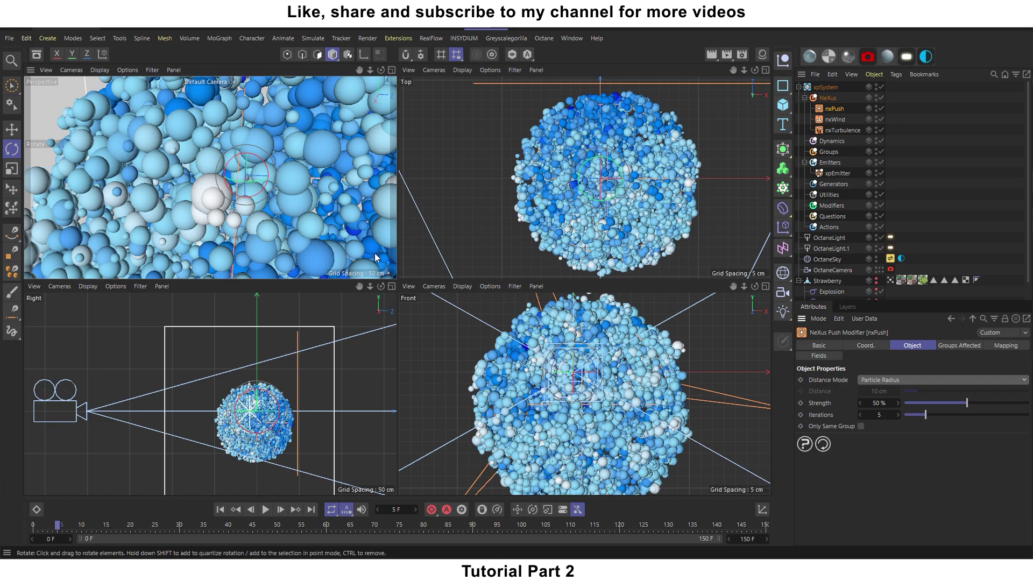
left_click(880, 379)
left_click(879, 404)
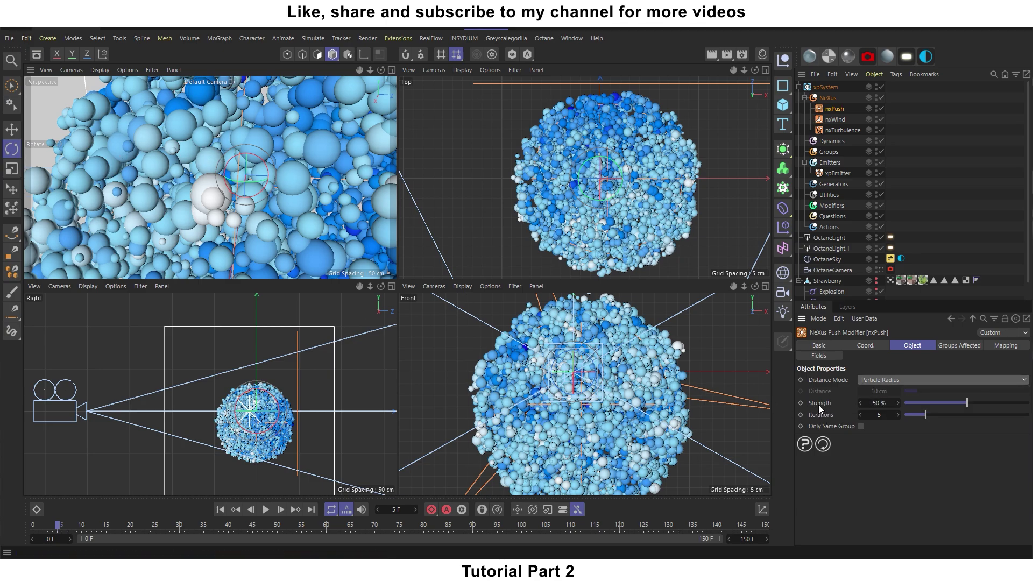
left_click_drag(967, 402, 1028, 403)
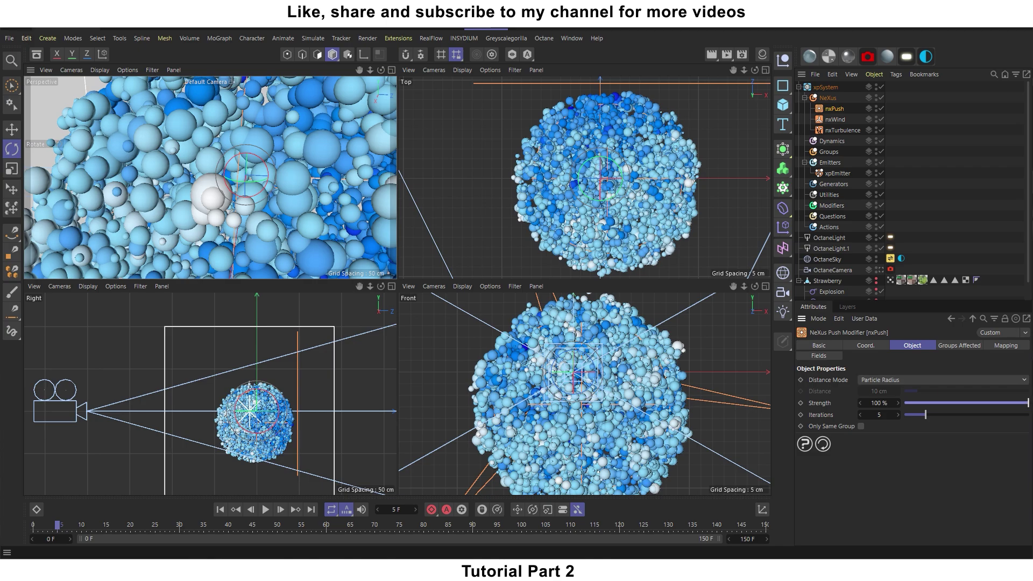
Look through the OctaneCamera and briefly replay the simulation from frame 0.
left_click(880, 270)
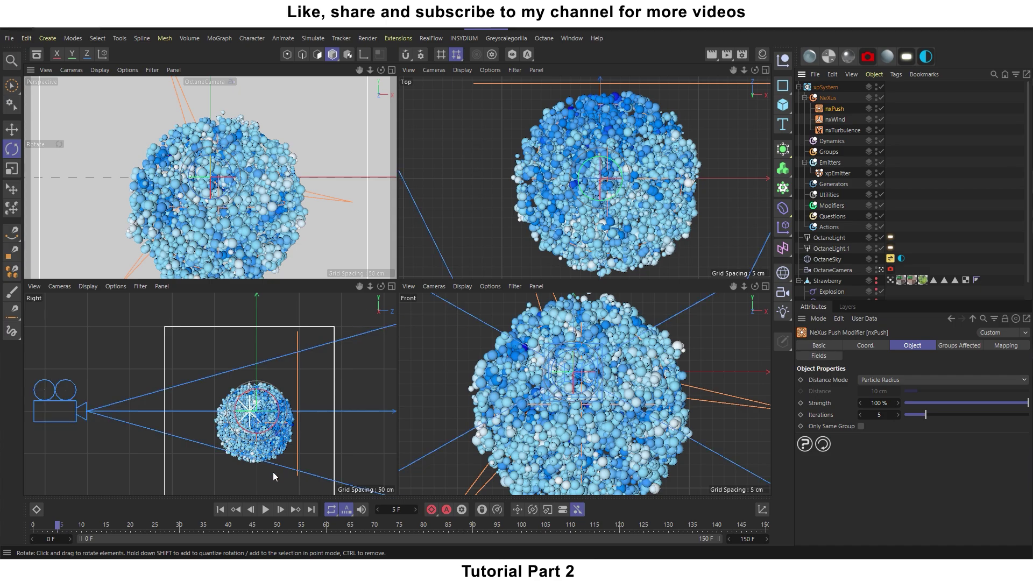
left_click(226, 509)
left_click(266, 509)
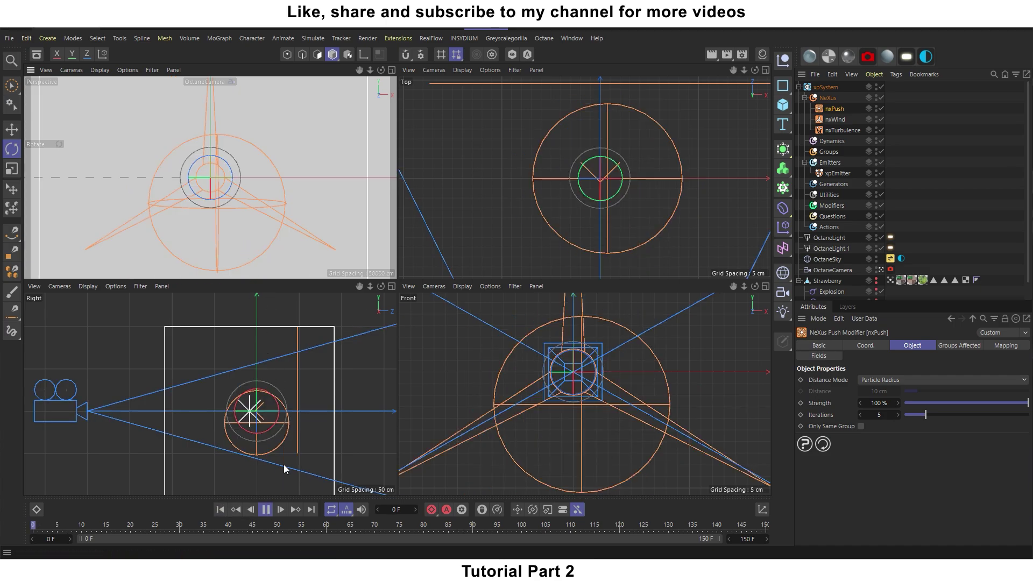
left_click(267, 509)
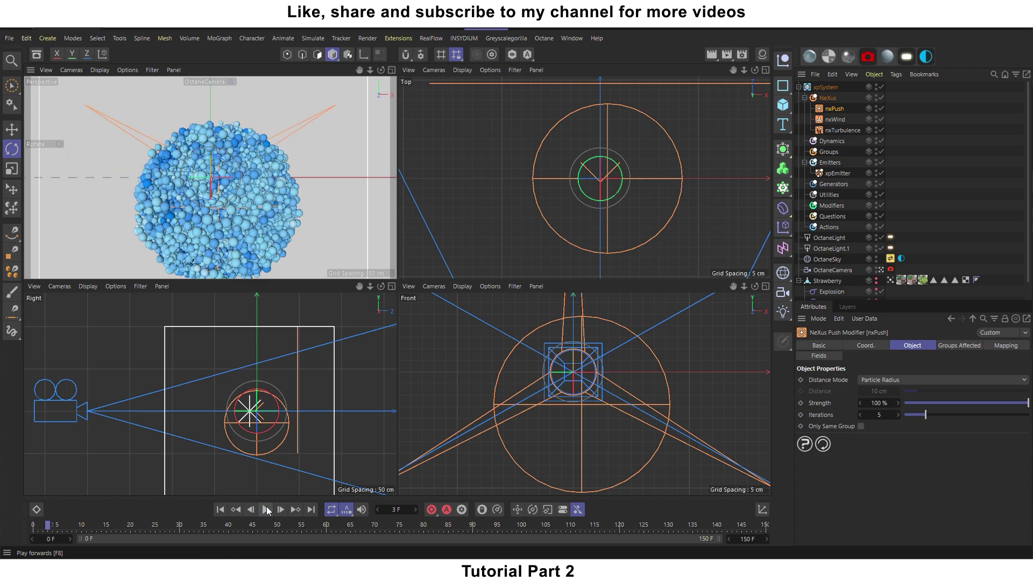
Maximize the Perspective viewport through the Octane camera and orbit around the bubble cluster.
left_click(881, 271)
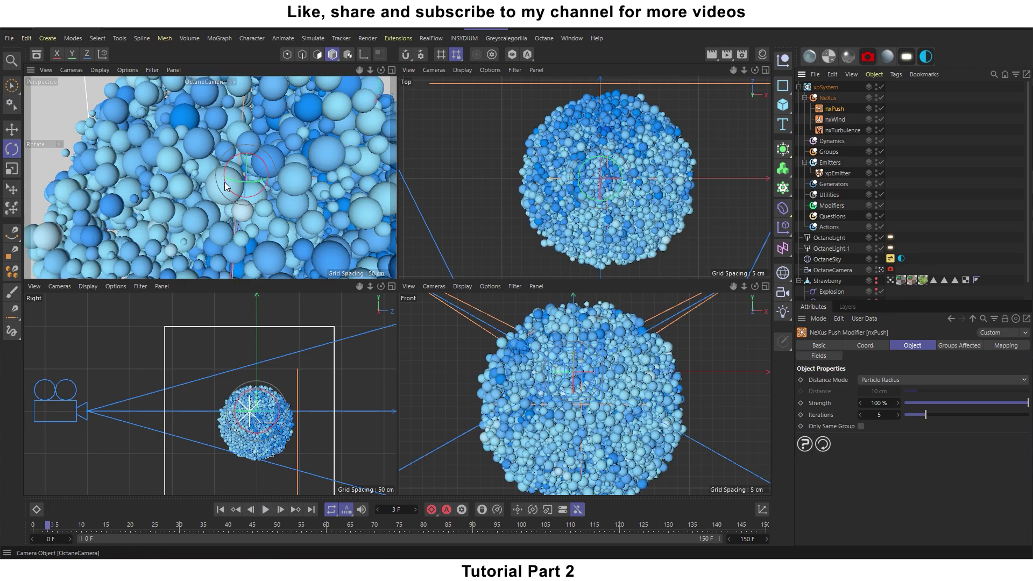
middle_click(275, 198)
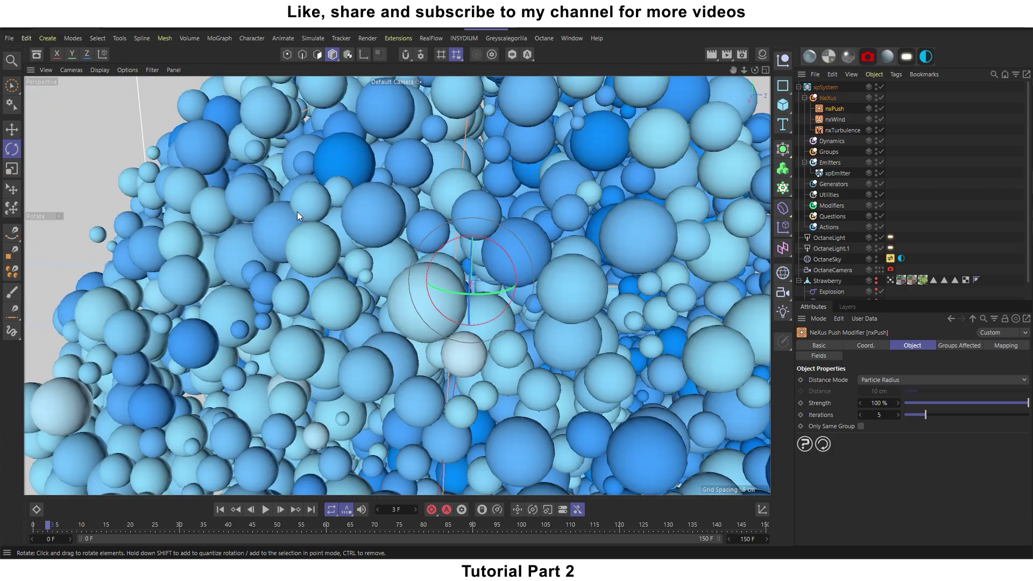
left_click_drag(298, 215, 299, 259, "alt")
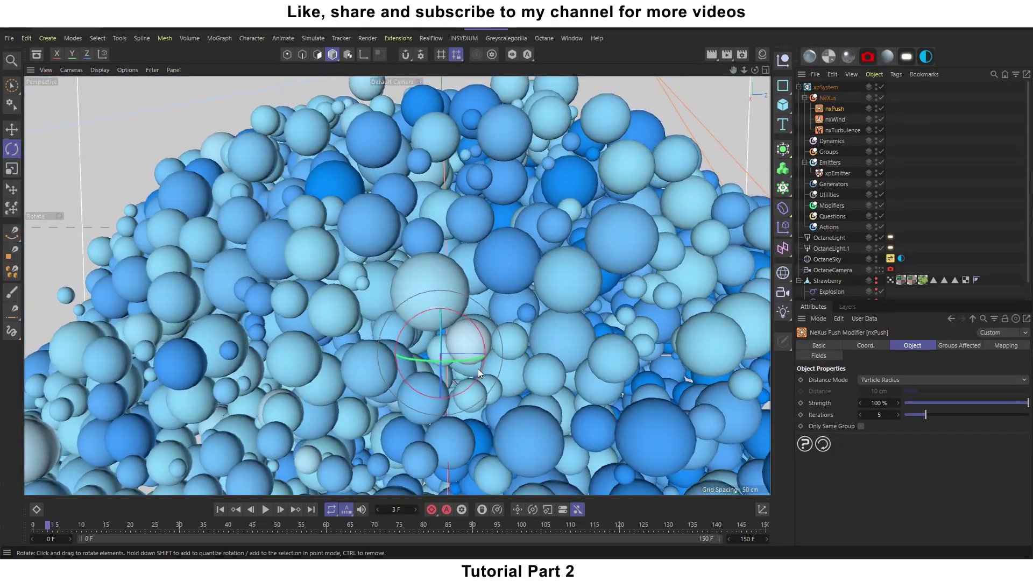
left_click_drag(477, 369, 425, 323, "alt")
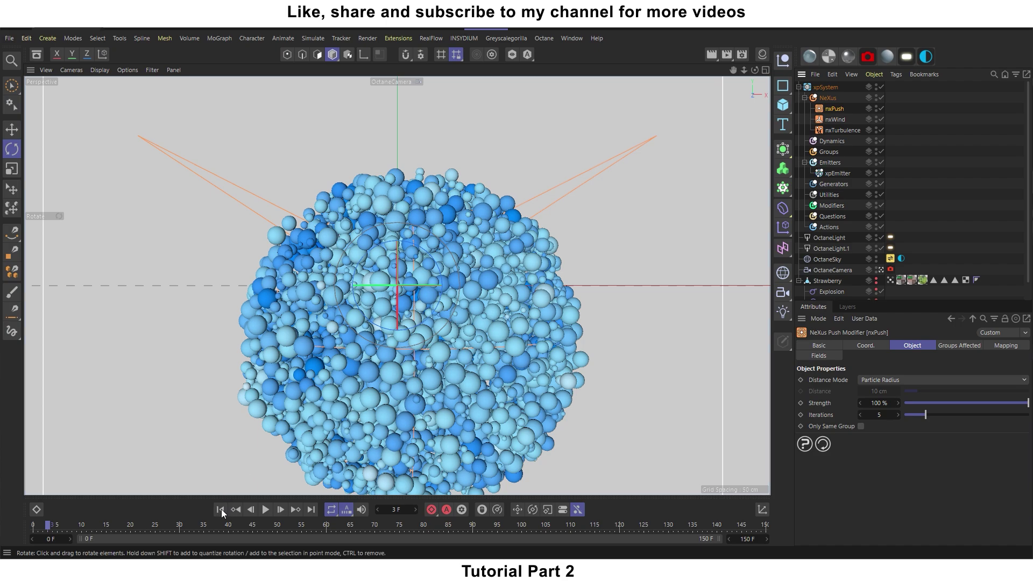
Play the simulation to about frame 25, stop it, and select the xpEmitter.
left_click(220, 509)
left_click(266, 509)
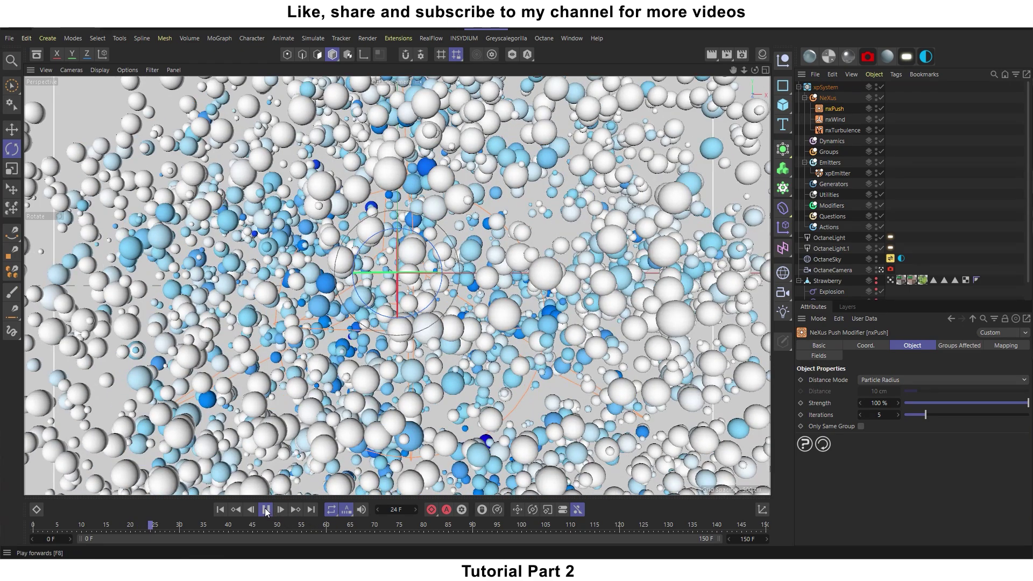
left_click(266, 510)
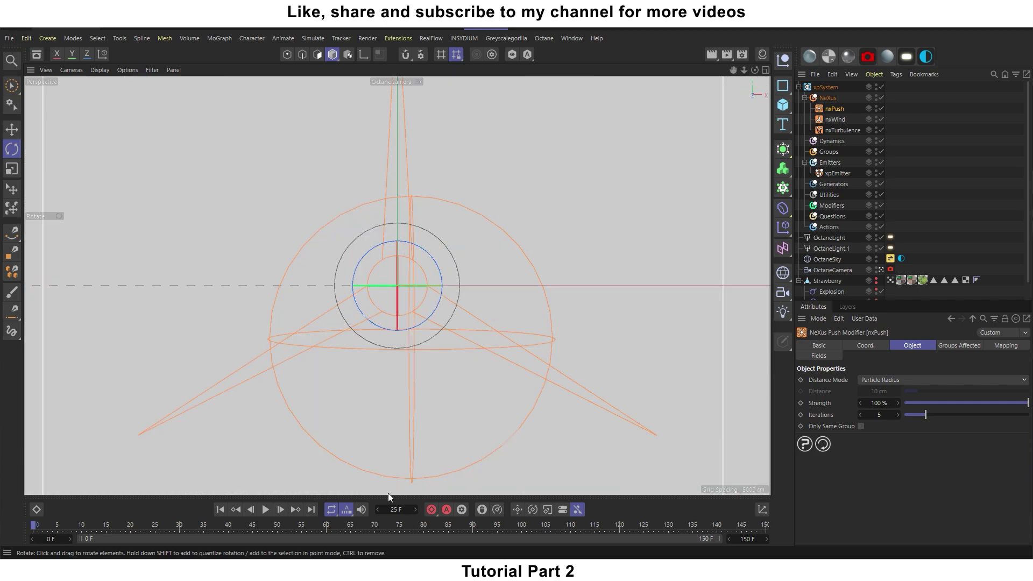
left_click(834, 173)
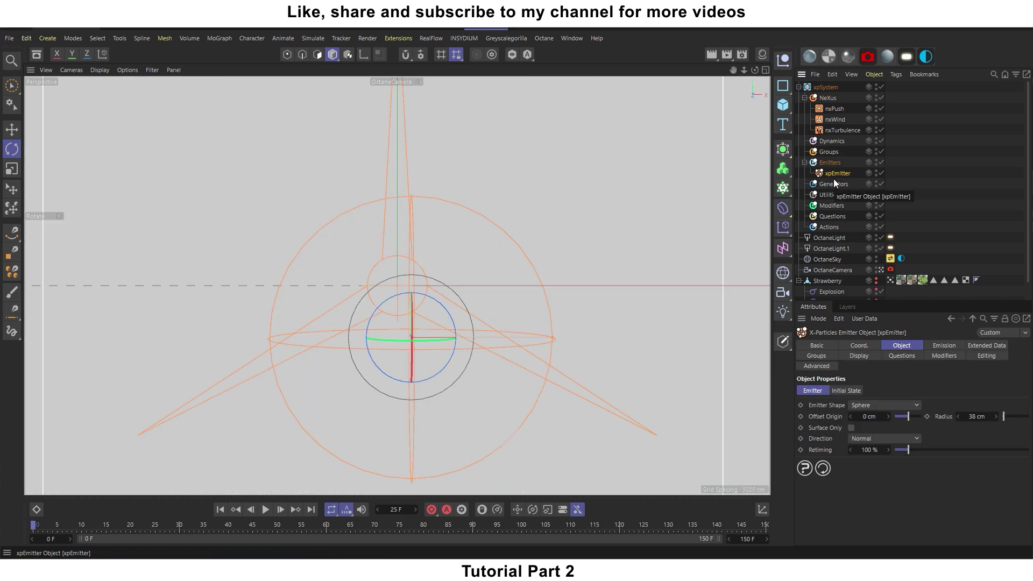
Add an xpCache under Utilities with its cache folder set to F:\Youtube.
left_click(829, 194)
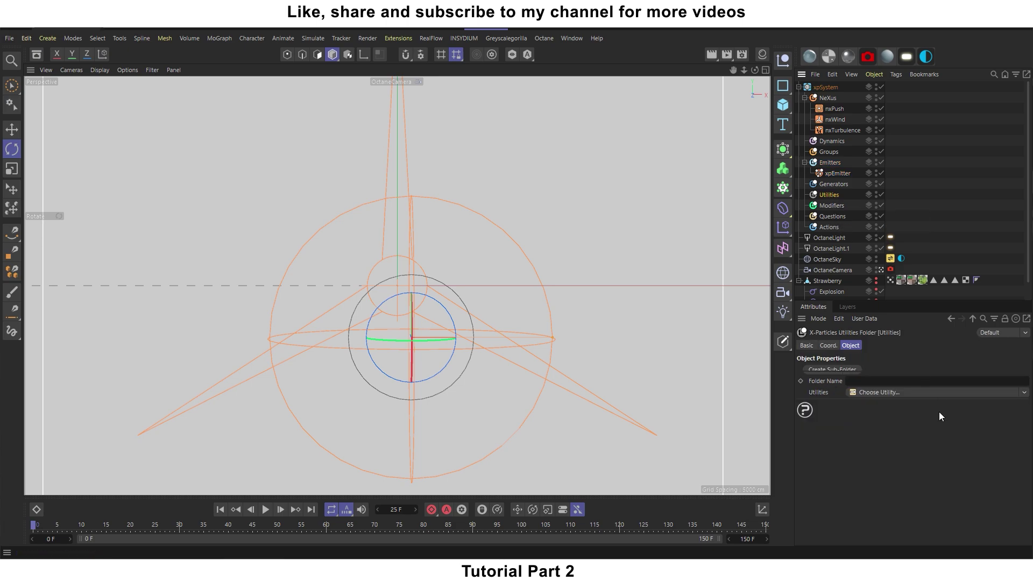
left_click(1024, 393)
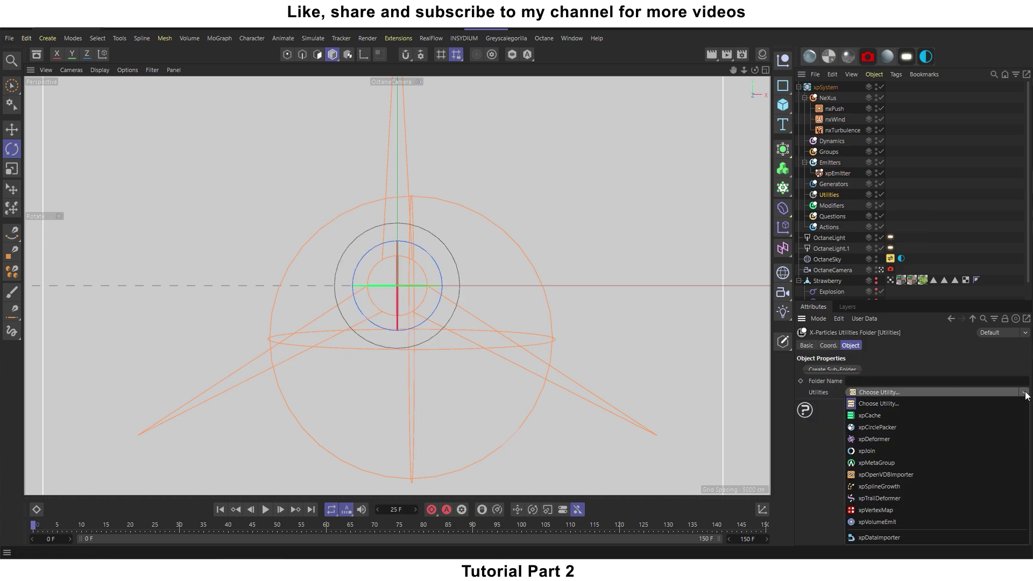
left_click(912, 414)
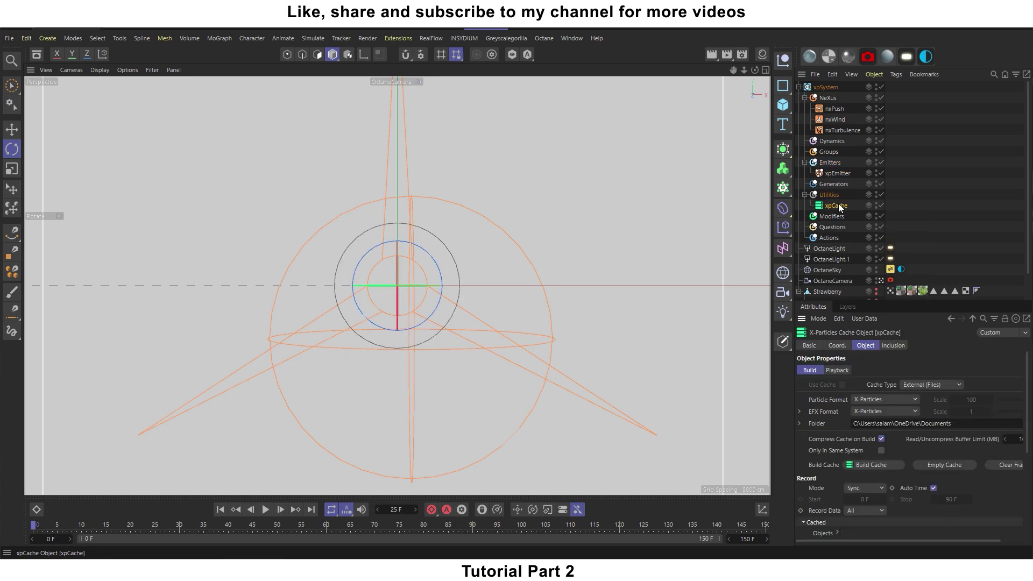
left_click_drag(905, 541, 970, 531)
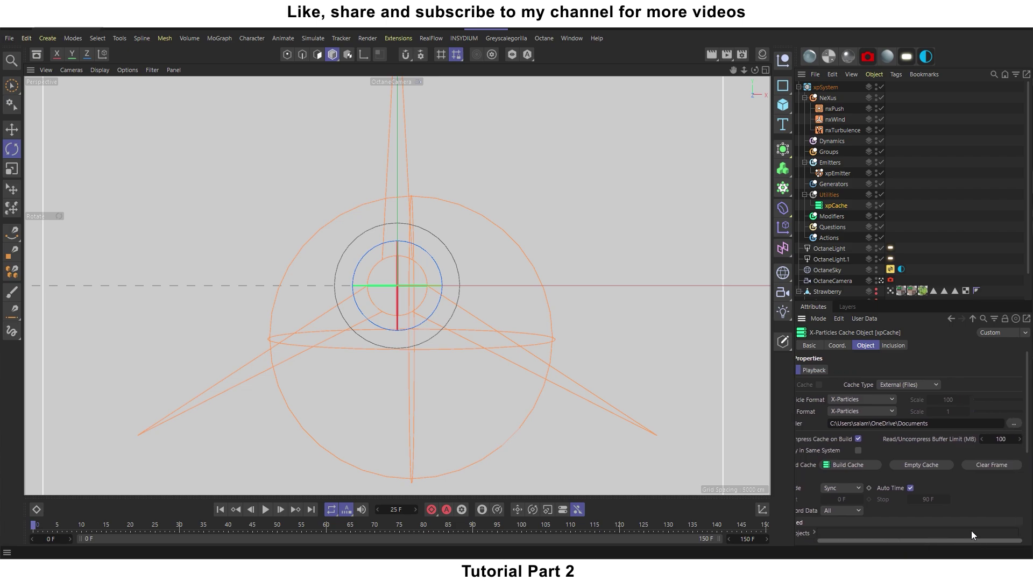
left_click(1013, 423)
left_click(656, 455)
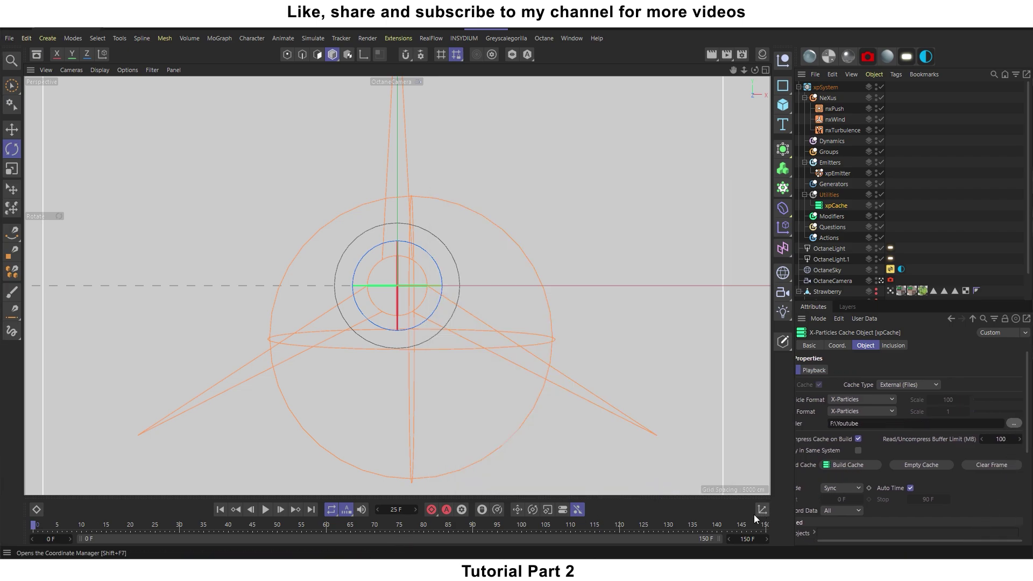
Set the scene end frame to 120 and build the particle cache.
left_click(747, 539)
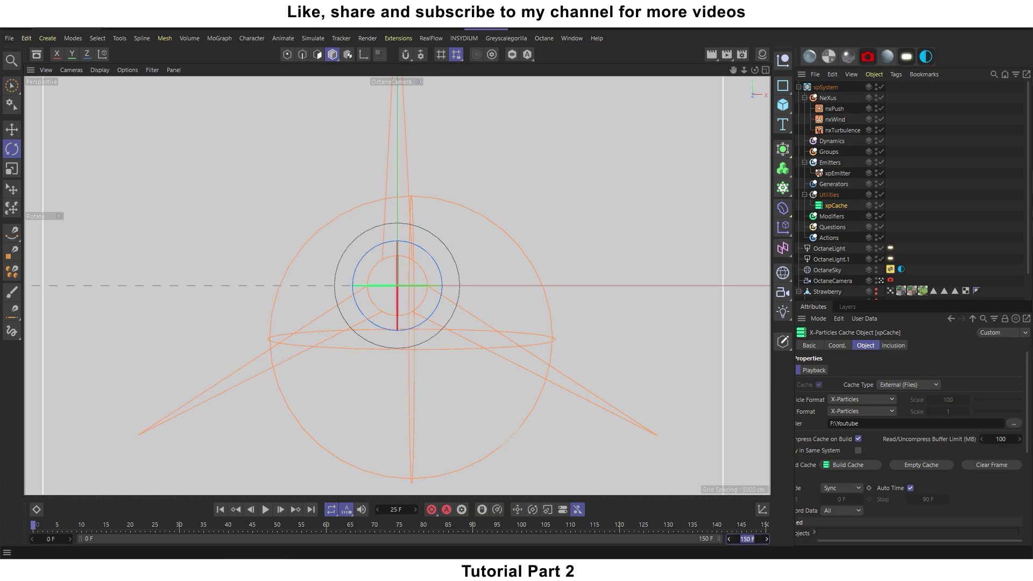
type("120")
key("Return")
left_click(860, 463)
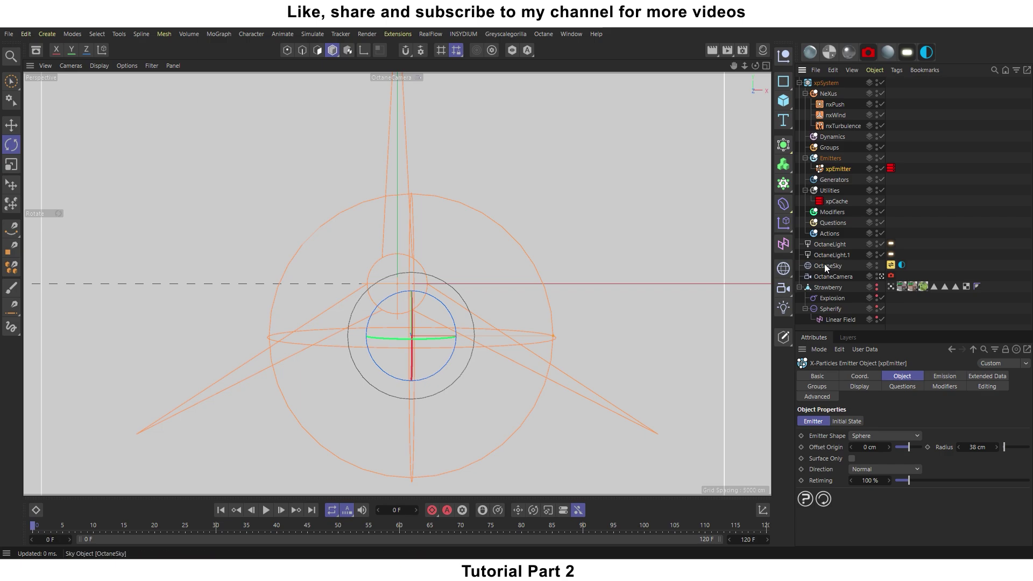
left_click(836, 201)
left_click(266, 510)
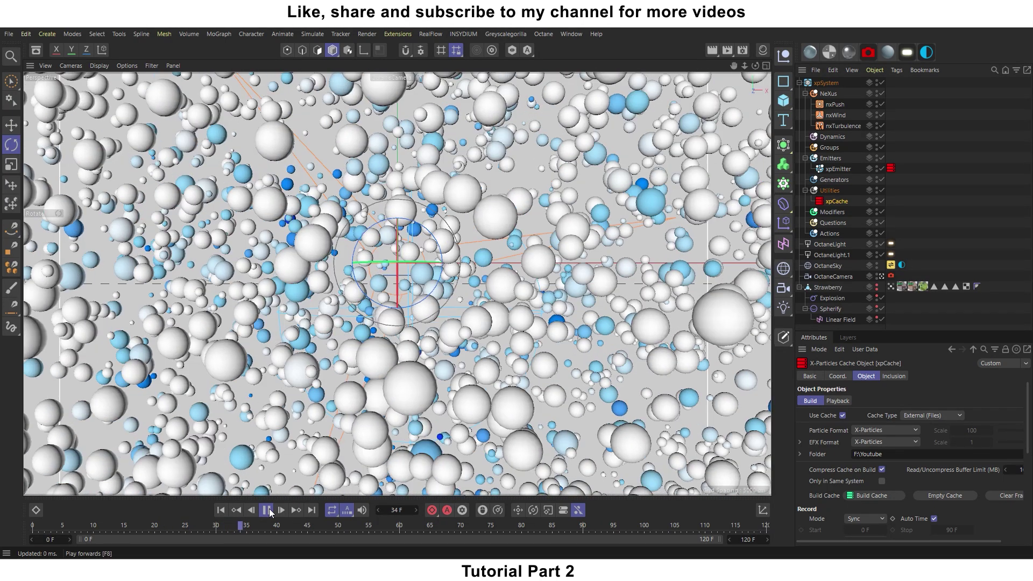
left_click(267, 511)
key("shift+f")
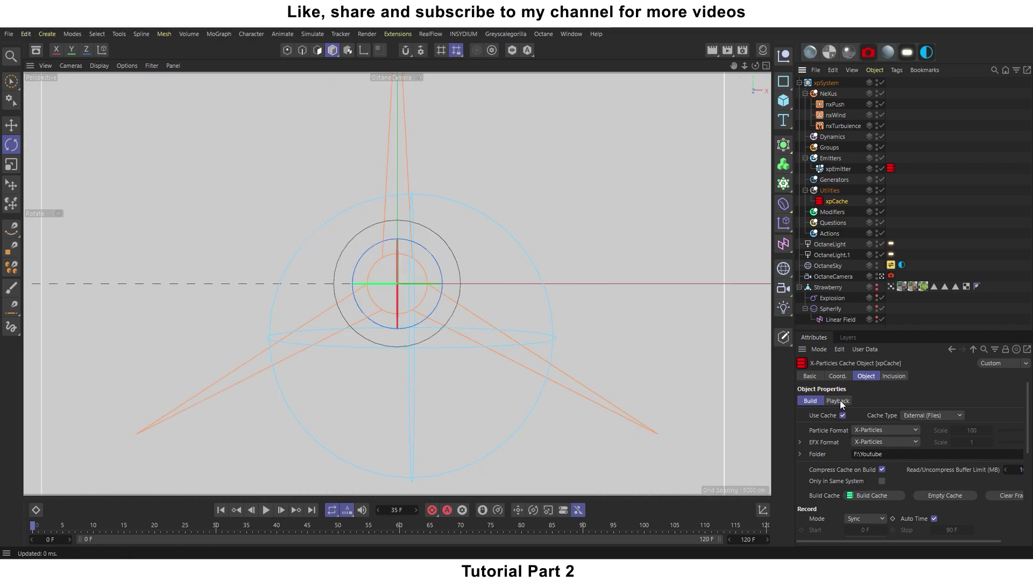
Set xpCache Playback Retiming to Frame and key Frame at 0 on frame 0.
left_click(838, 401)
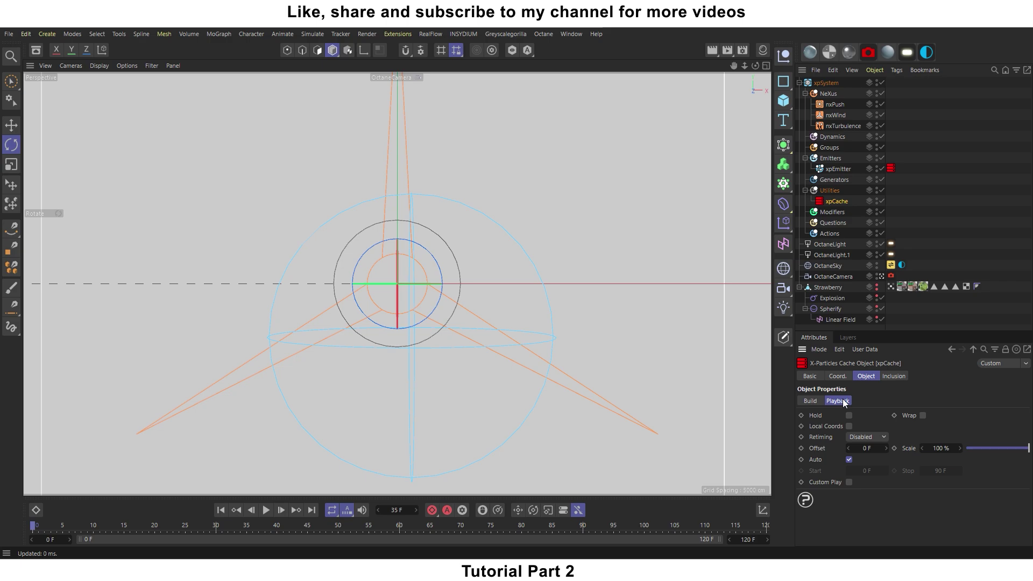
left_click(880, 437)
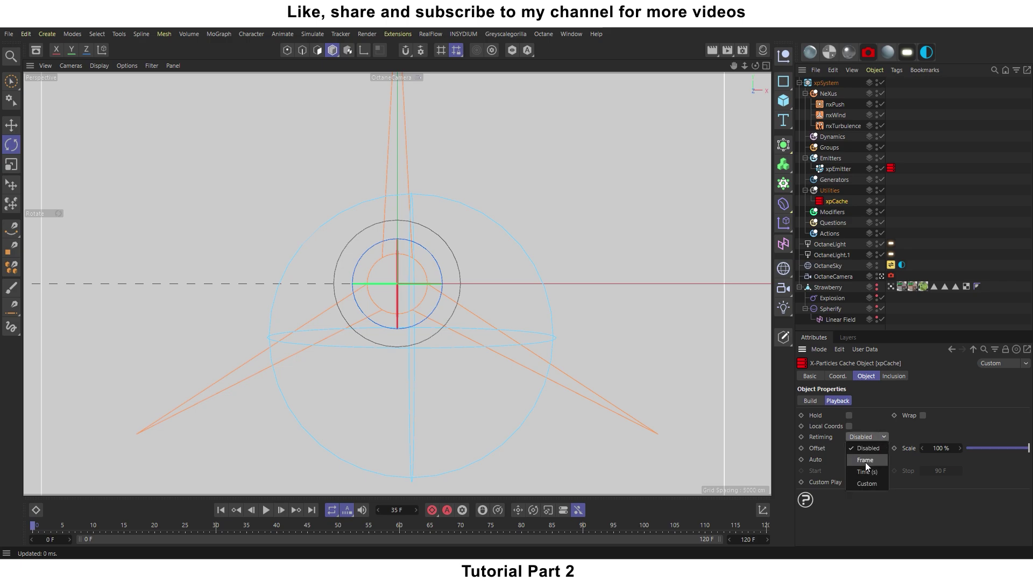
left_click(865, 461)
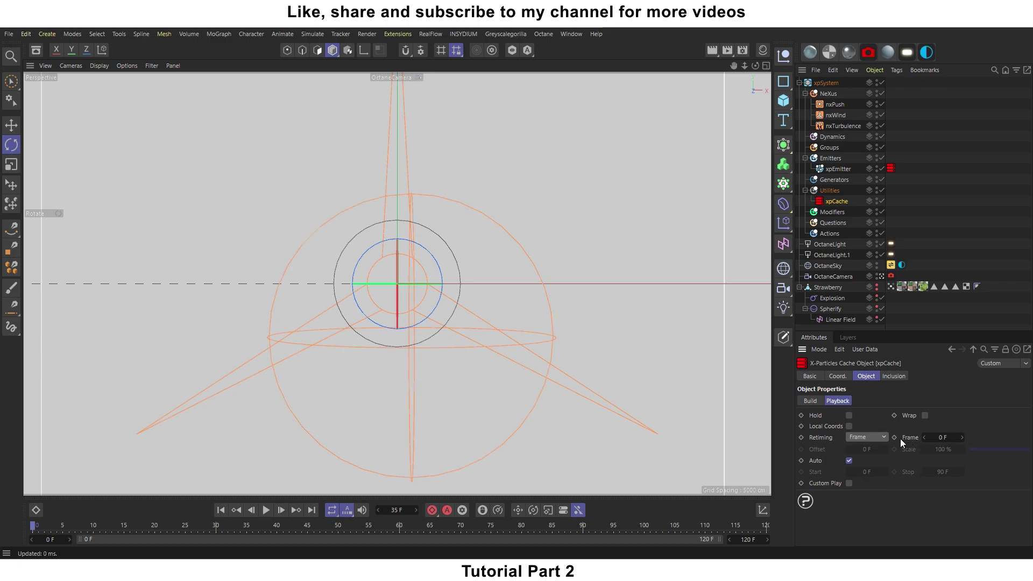
left_click(894, 437)
Key the cache Frame at 120 on the last frame, then check frame 54.
key("shift+g")
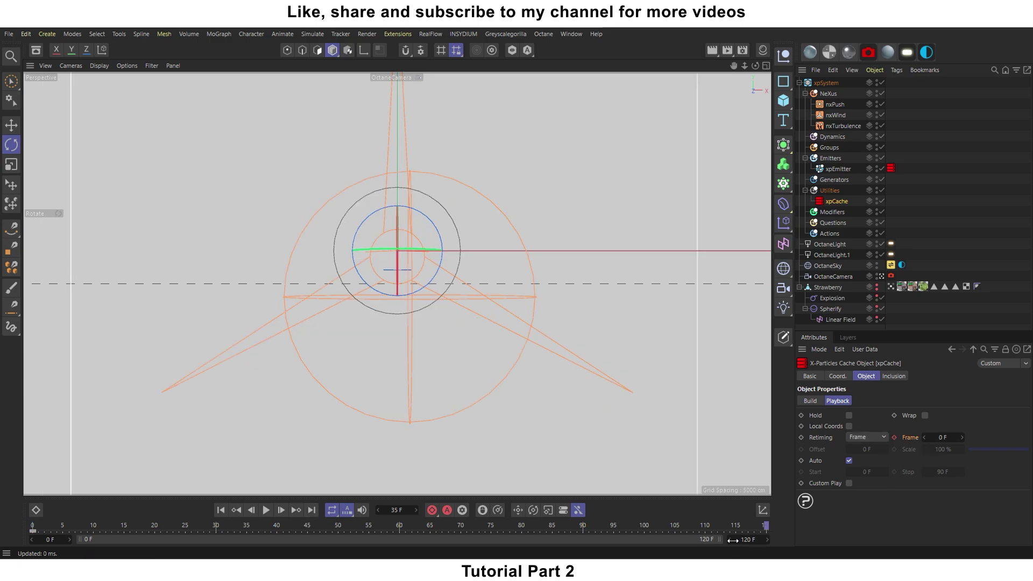
left_click(953, 439)
type("120")
left_click(894, 438)
left_click_drag(767, 530, 760, 527)
left_click(362, 527)
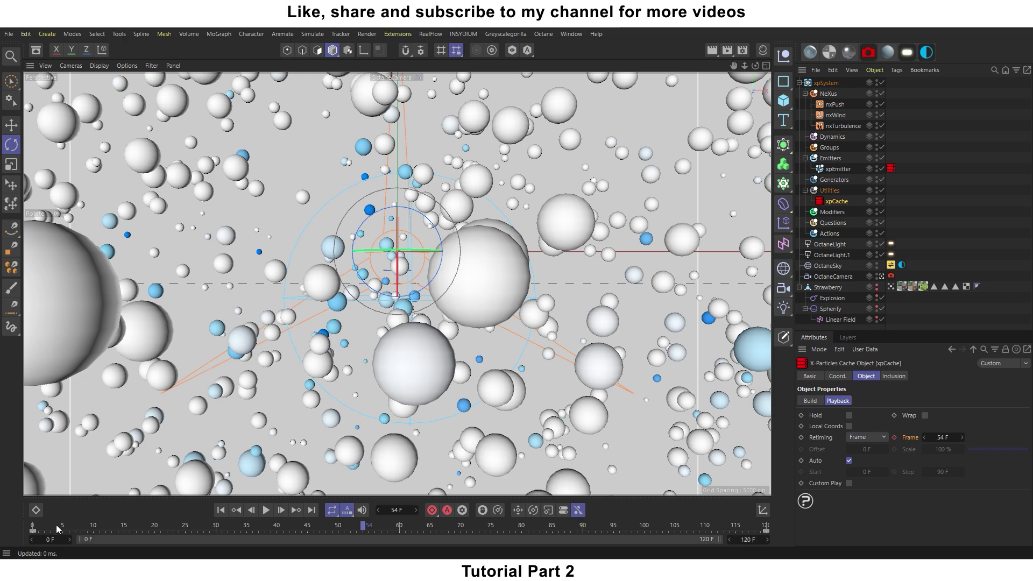
At frame 20, set the xpCache Frame value to 30 and keyframe it.
left_click(155, 530)
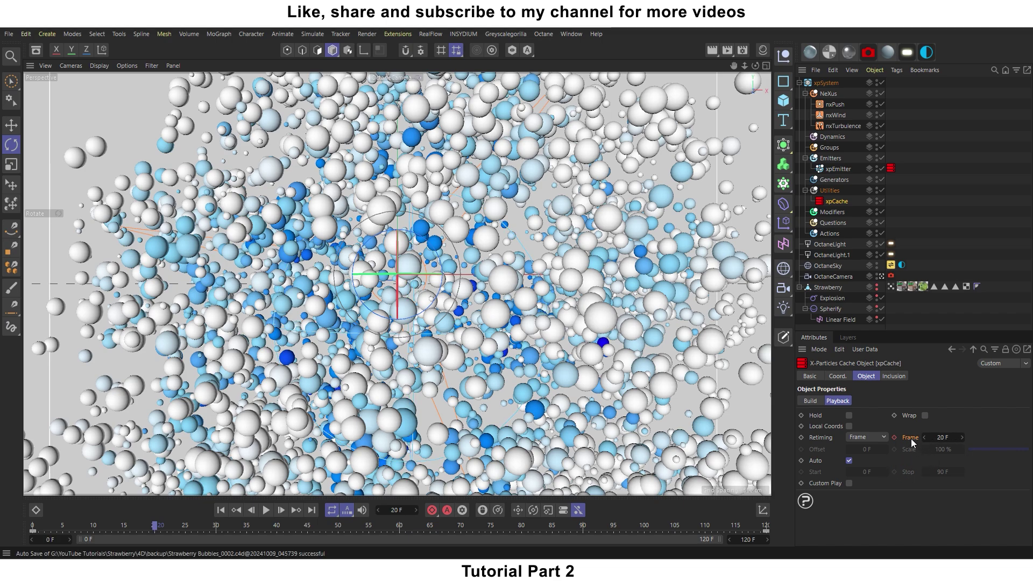
left_click(944, 437)
double_click(942, 436)
type("30")
key("Return")
left_click(893, 437)
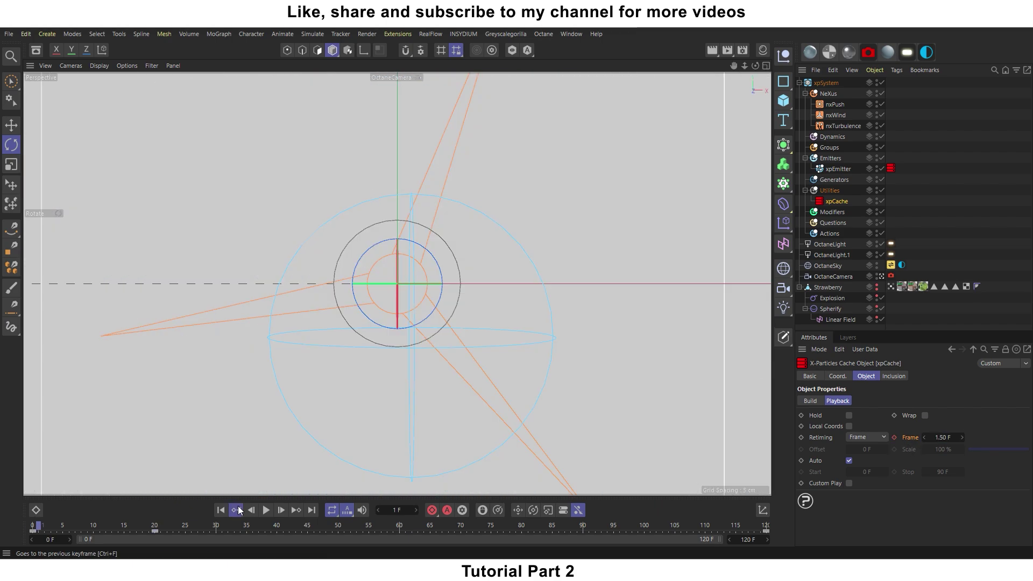
Rewind and play the retimed cache, then inspect frame 100.
key("shift+f")
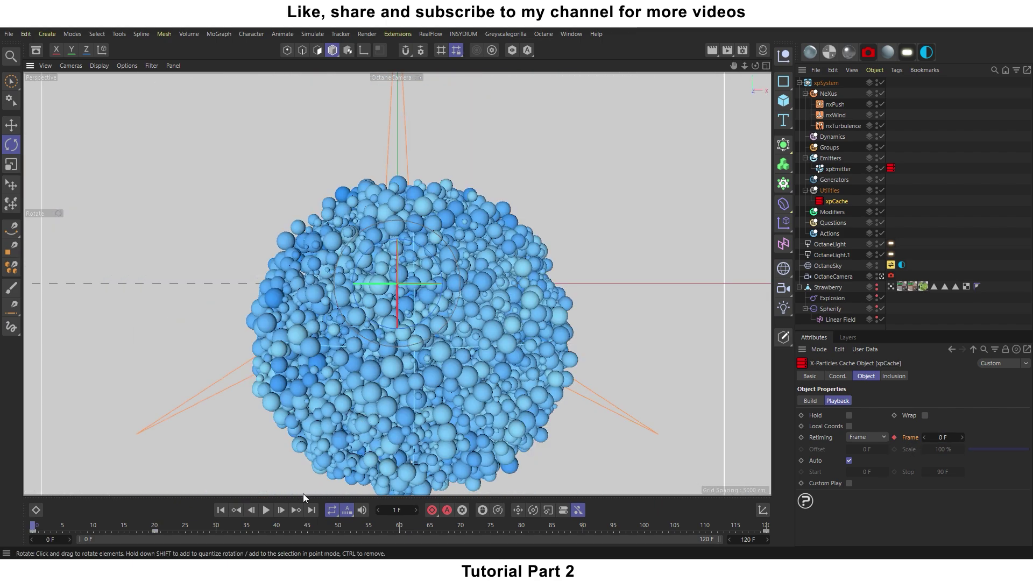
left_click(266, 510)
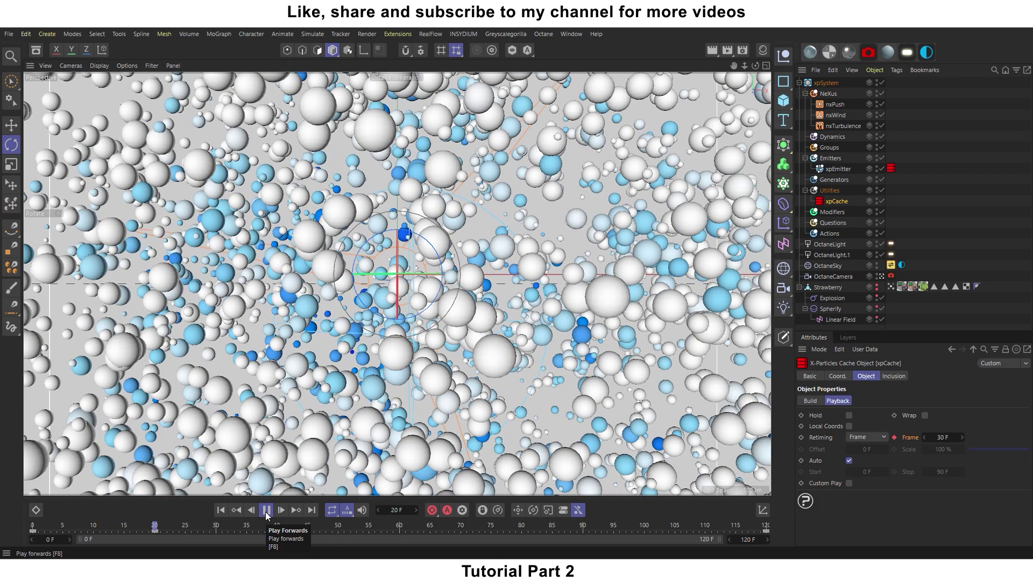
left_click(643, 527)
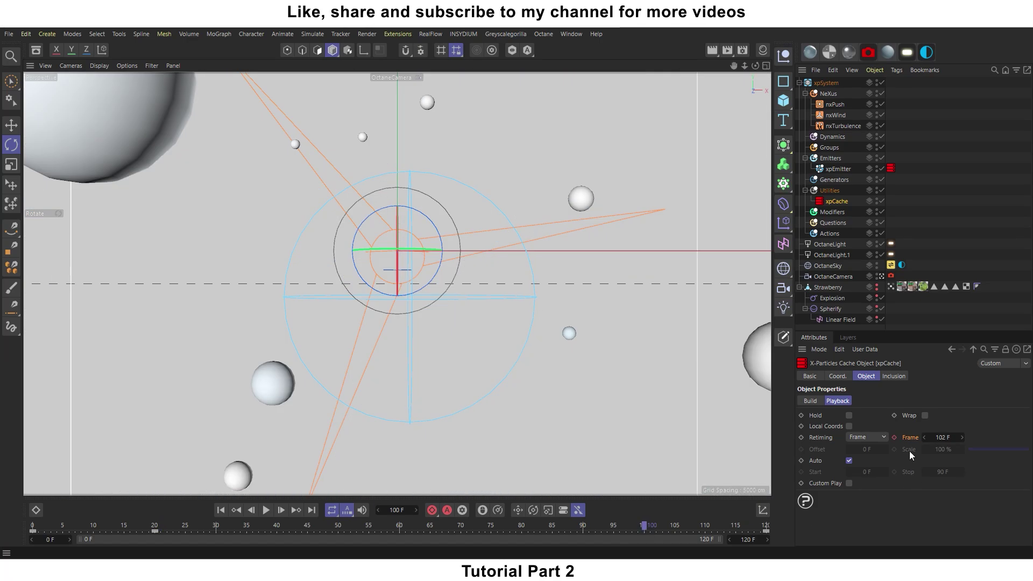
Key Frame at frame 100 and slide the first two keys to frames 60 and 80.
left_click(894, 437)
left_click_drag(173, 531, 34, 534, "ctrl")
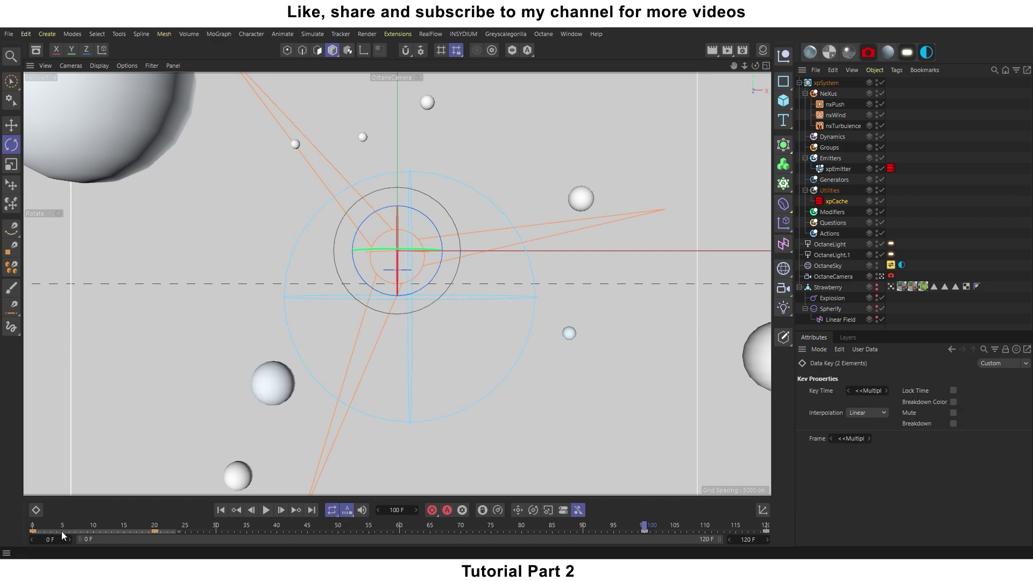
left_click_drag(138, 532, 400, 532)
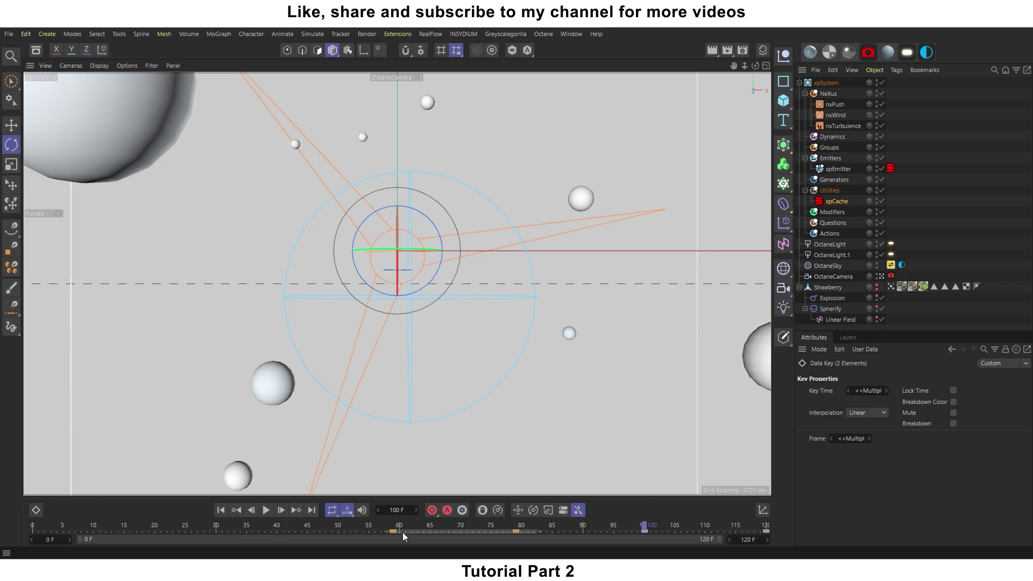
left_click_drag(403, 531, 402, 531)
Set the animation end frame to 150 and shift the later keys two frames right.
left_click(752, 540)
type("150")
key("Return")
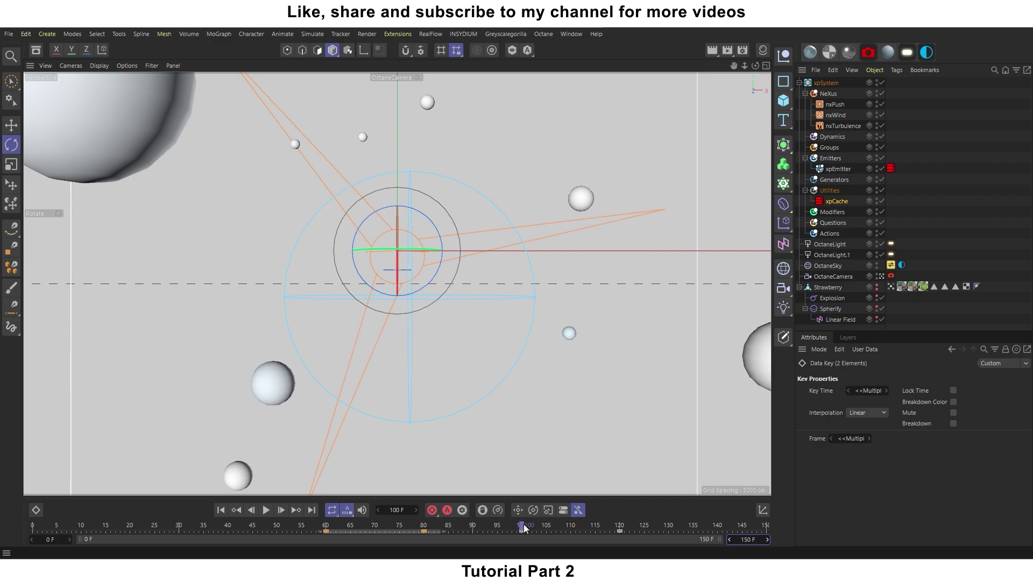
left_click_drag(509, 531, 634, 535)
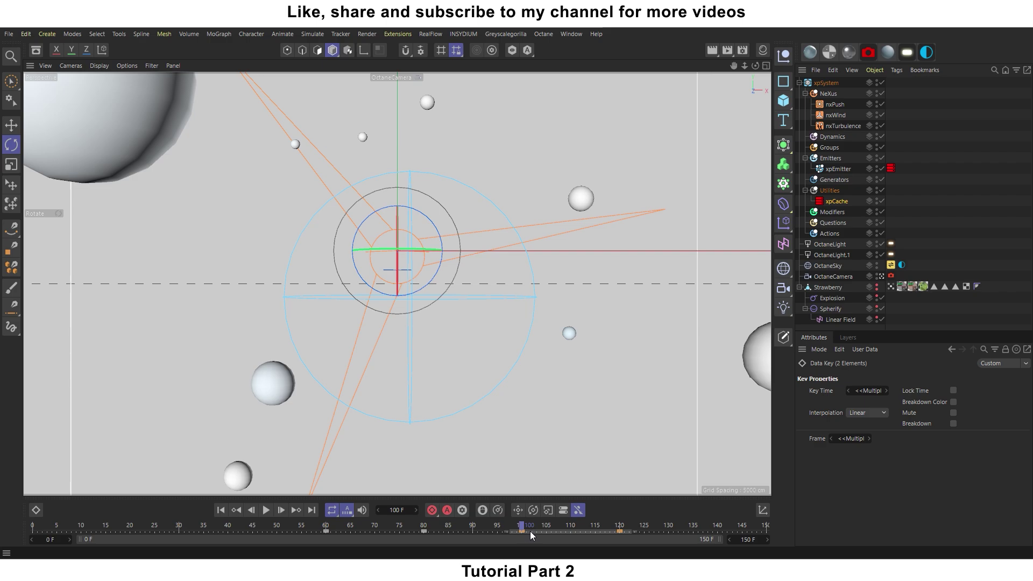
left_click_drag(546, 533, 623, 532)
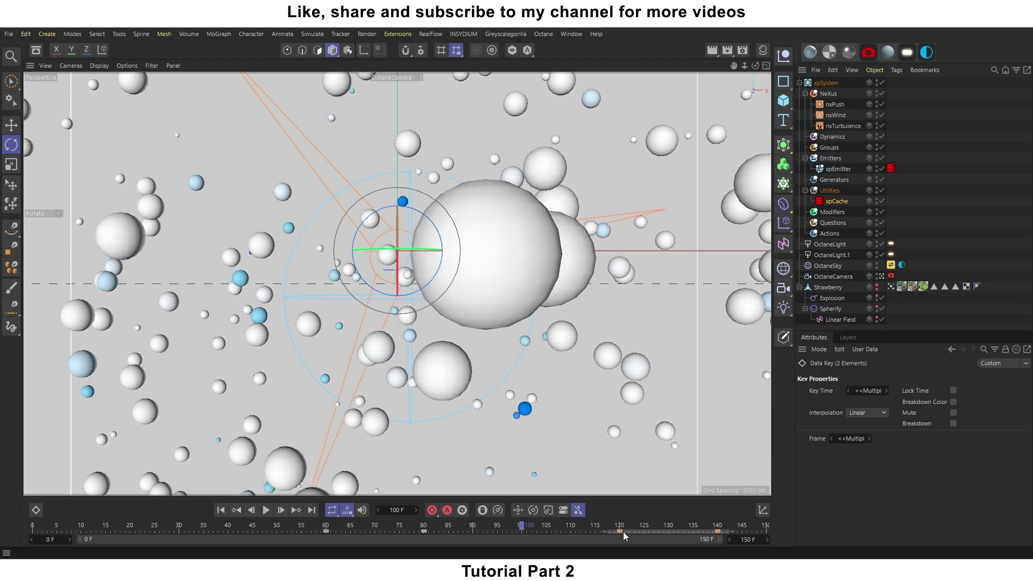
Set the xpCache playback Frame value to 40 F.
left_click(837, 202)
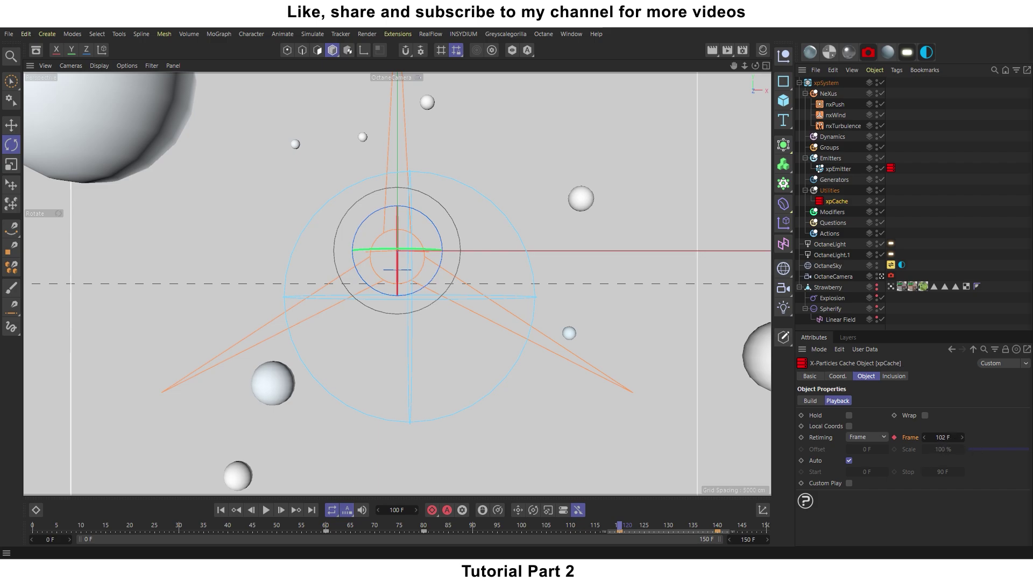
left_click(938, 437)
type("40")
key("Return")
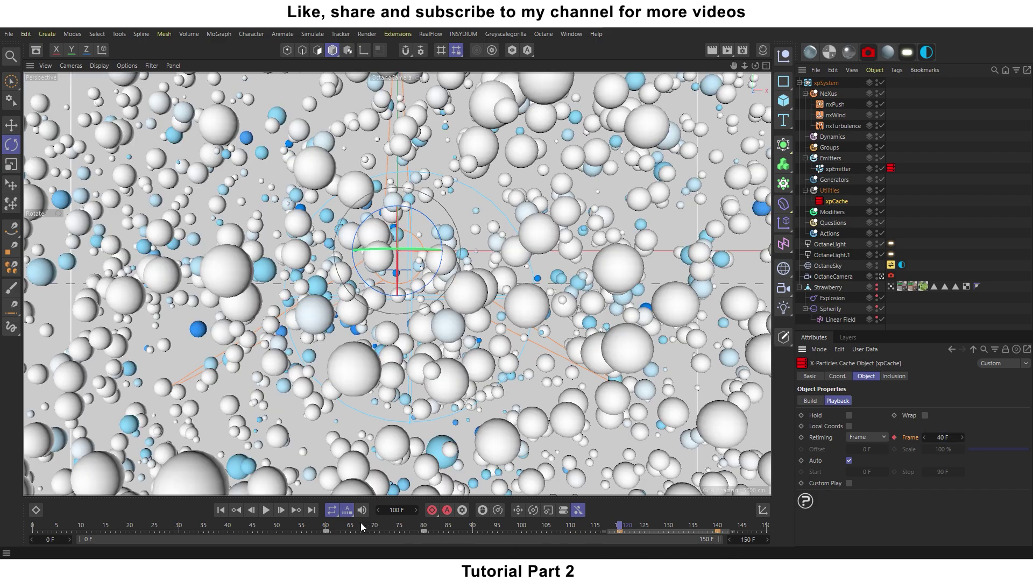
Step to the keys at frames 60 and 80 and raise the cache Frame to 40 F.
left_click(329, 525)
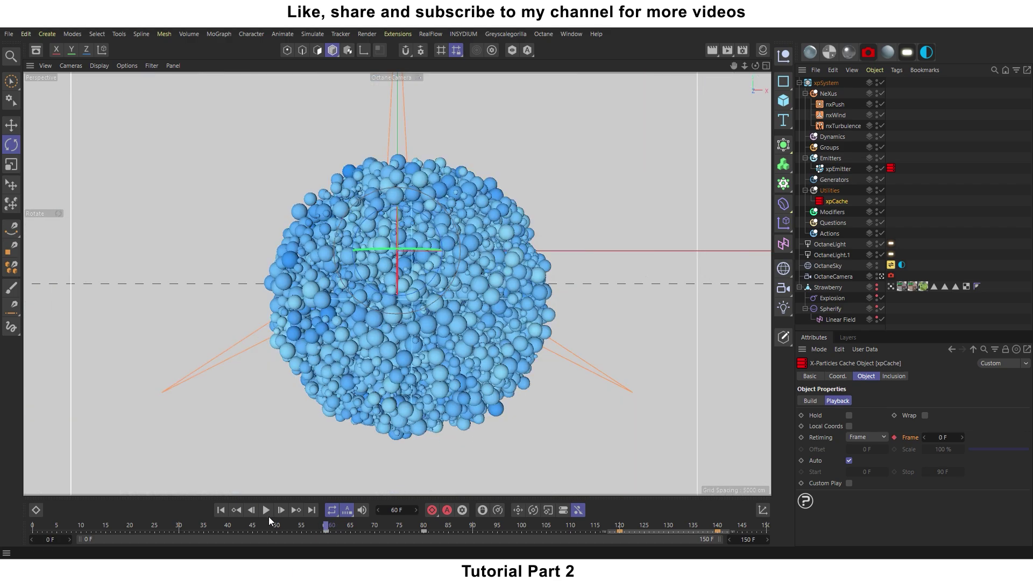
left_click(239, 509)
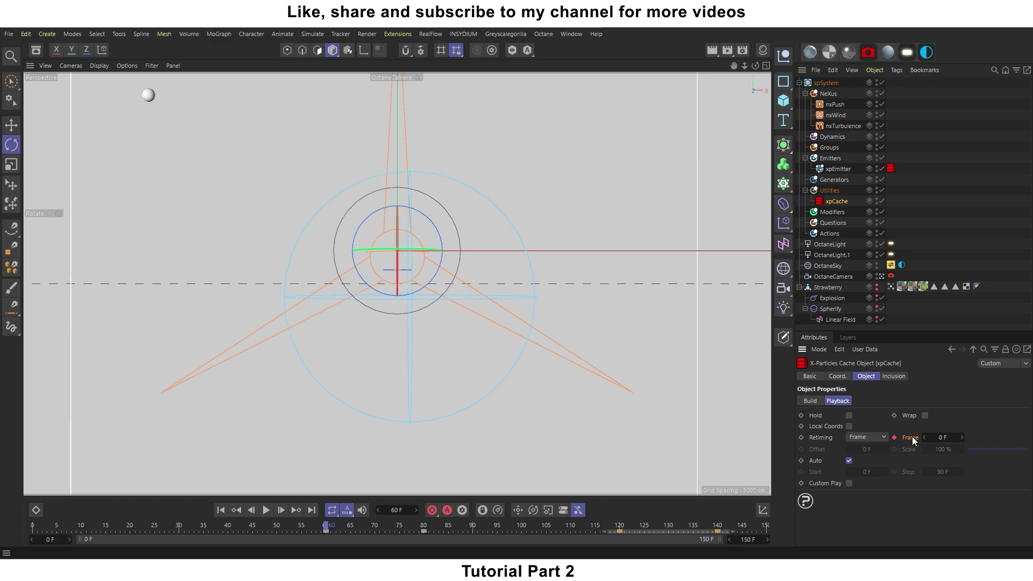
left_click(296, 510)
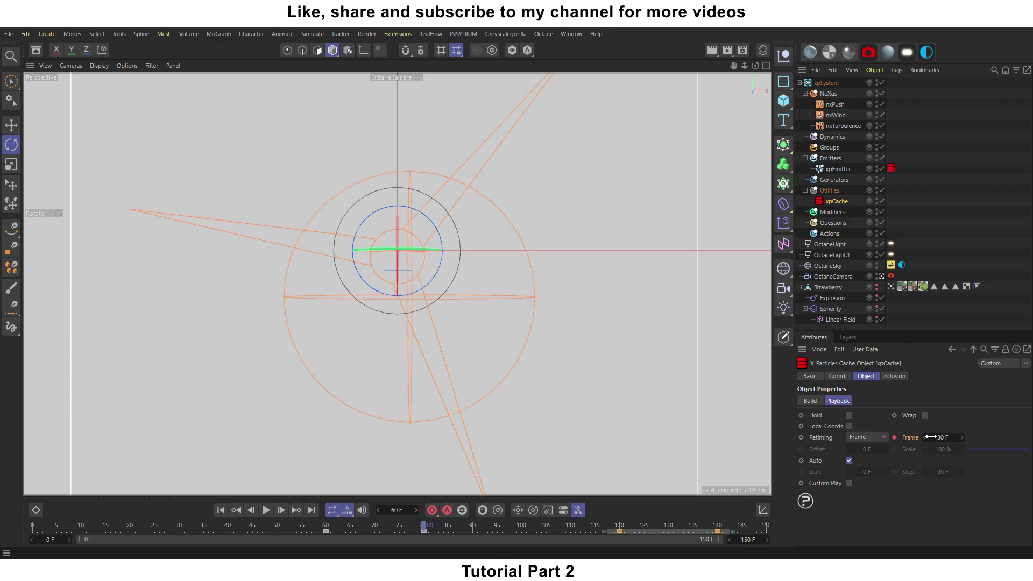
left_click_drag(947, 439, 962, 438)
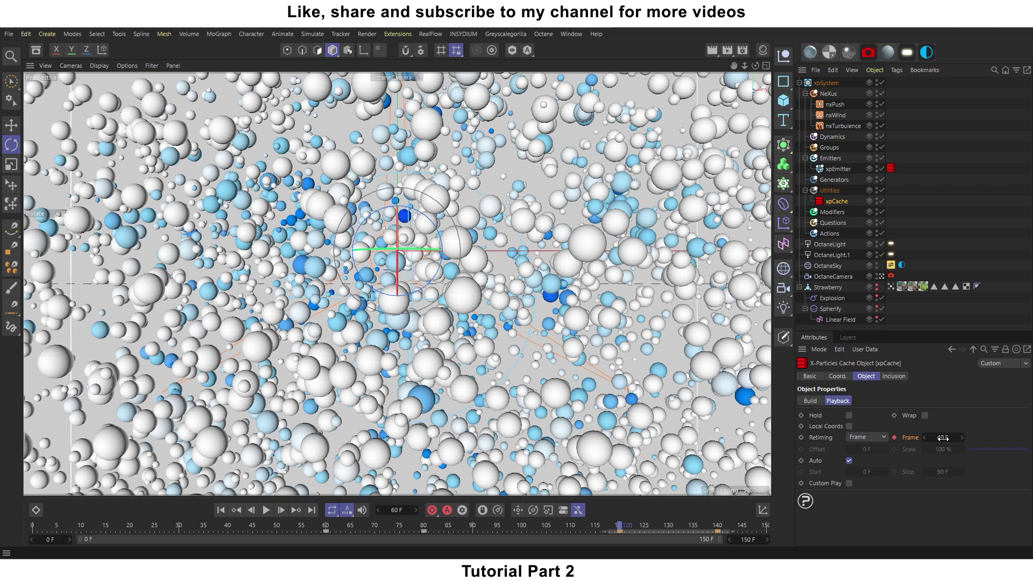
left_click(222, 509)
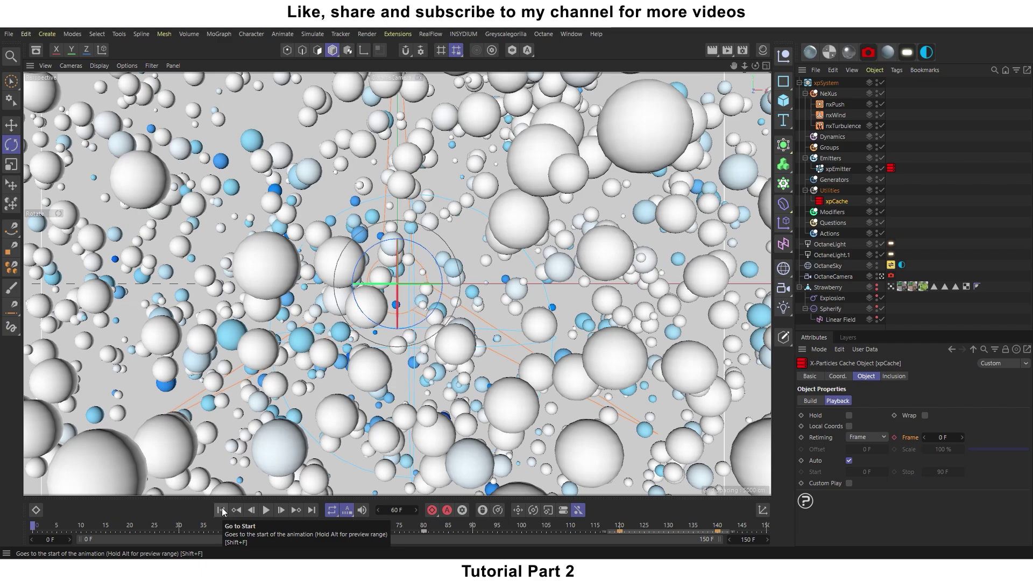
left_click(852, 288)
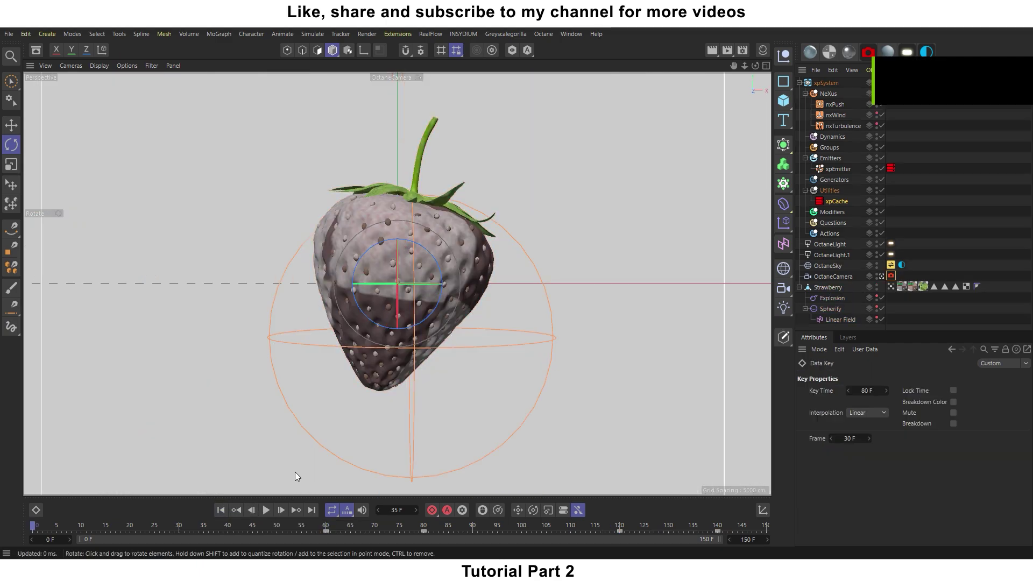
key("F8")
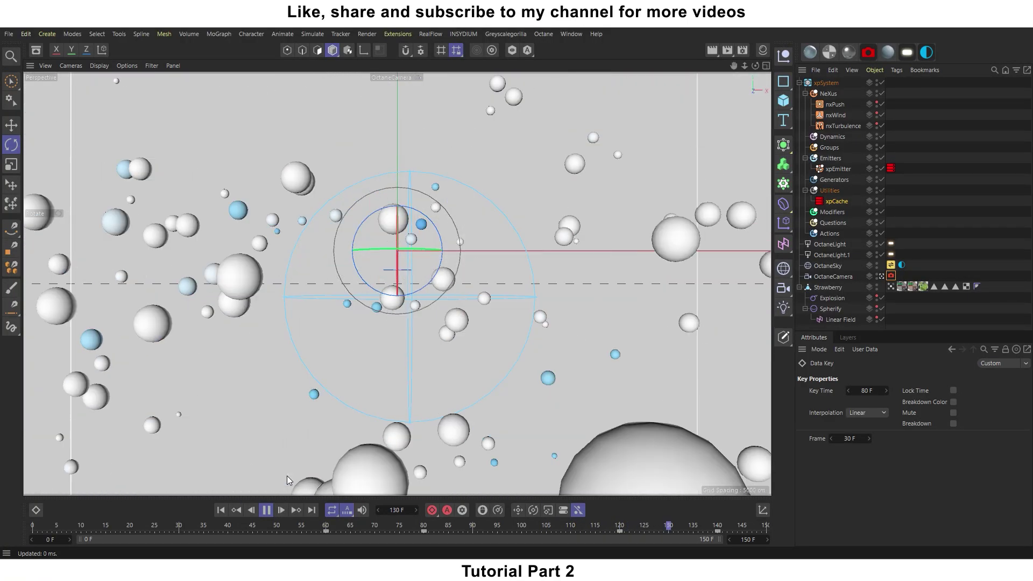
Stop playback and add an Octane ObjectTag to xpEmitter from the C4doctane Tags menu.
left_click(267, 511)
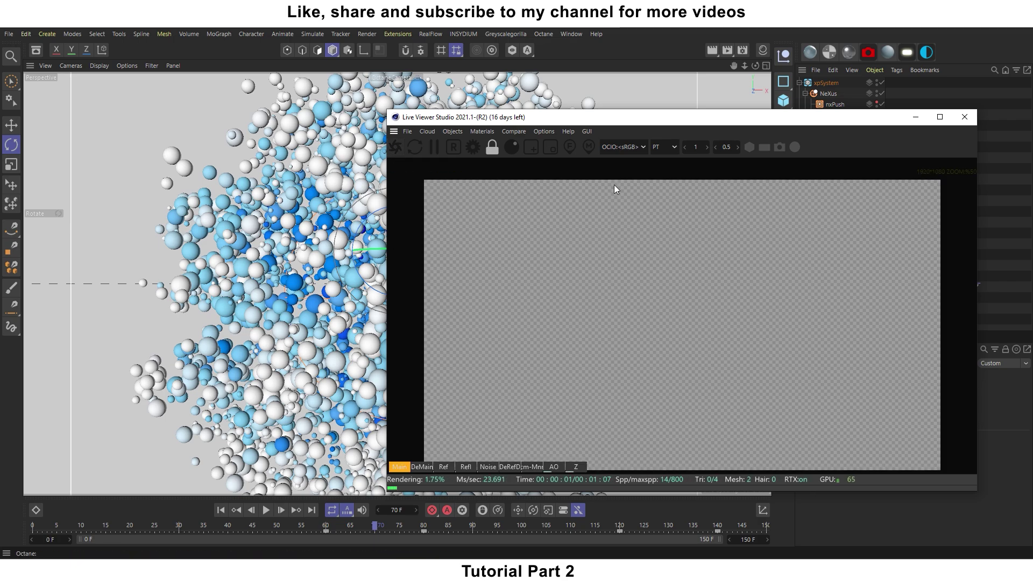
left_click_drag(656, 121, 336, 191)
right_click(832, 168)
mouse_move(886, 47)
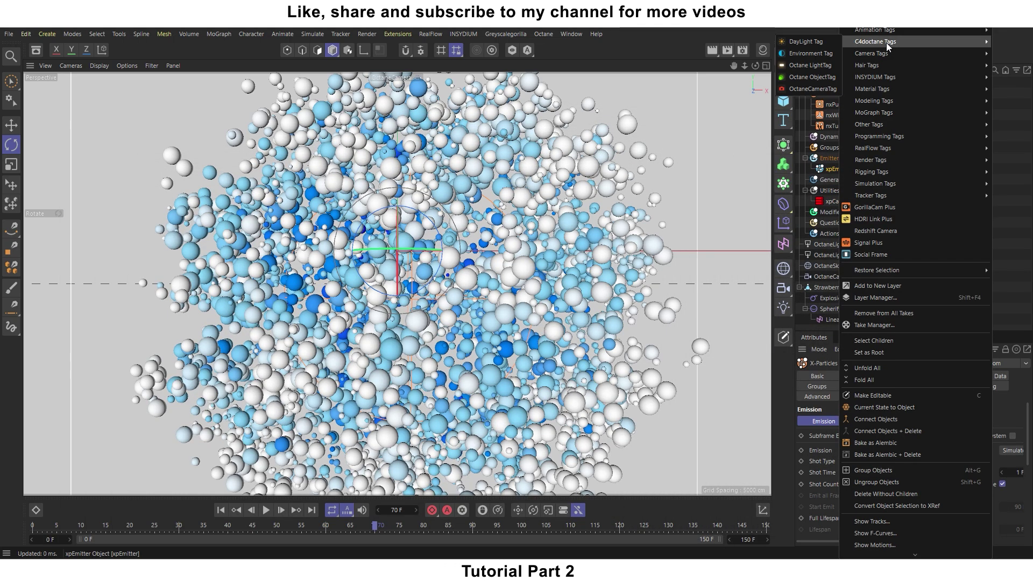
left_click(811, 77)
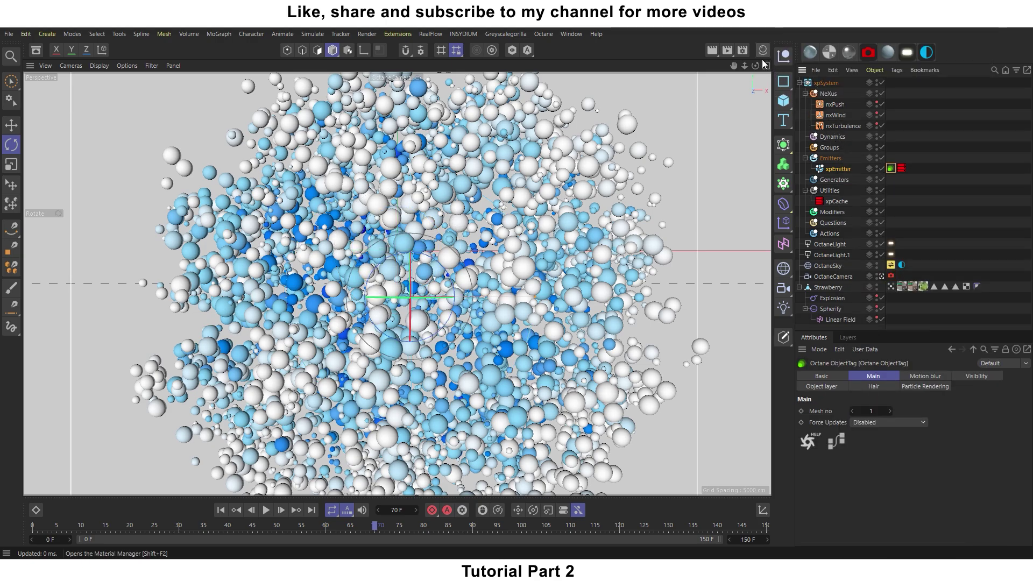
Add a Sphere primitive and show the Material Manager beside the viewport.
left_click(786, 101)
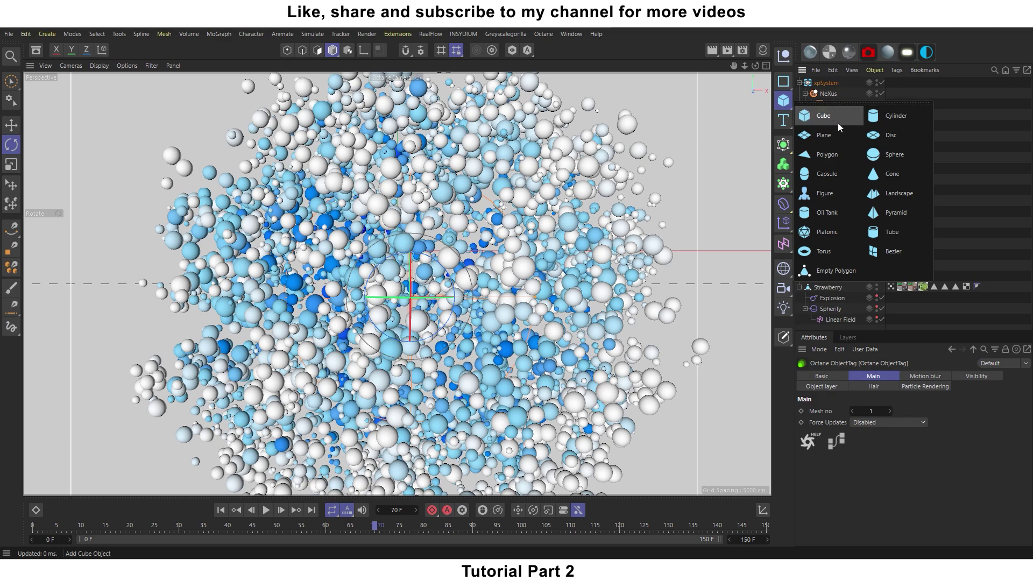
left_click(879, 156)
left_click(764, 53)
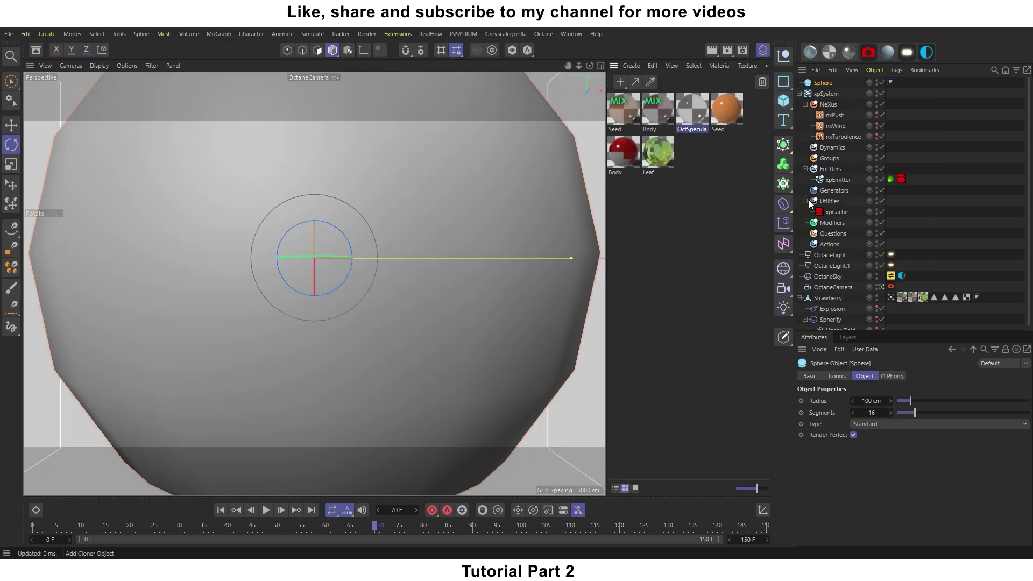
Set the sphere radius to 0.7 cm and move it down in the scene.
left_click(872, 401)
type("0.")
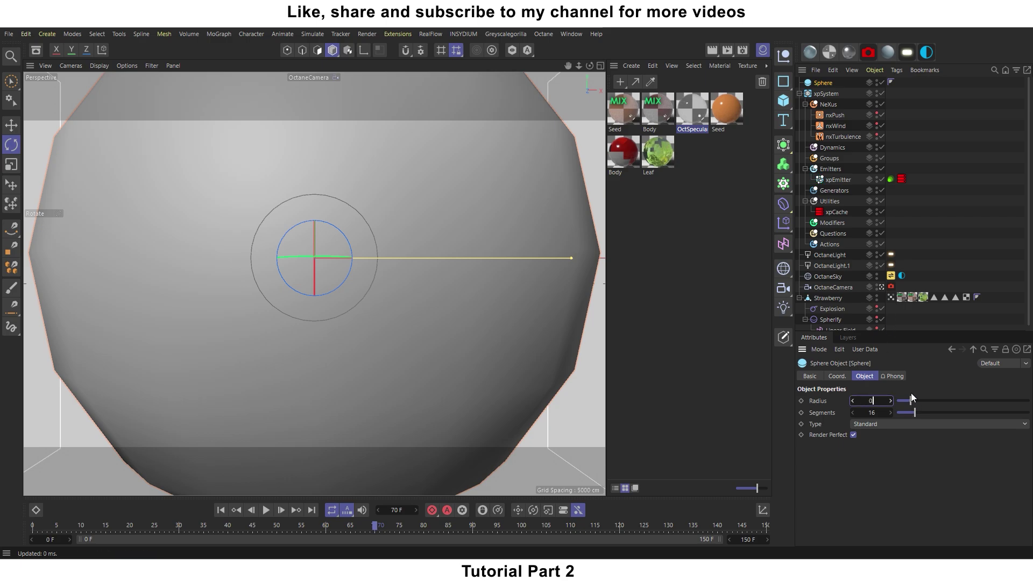
type("7")
key("Return")
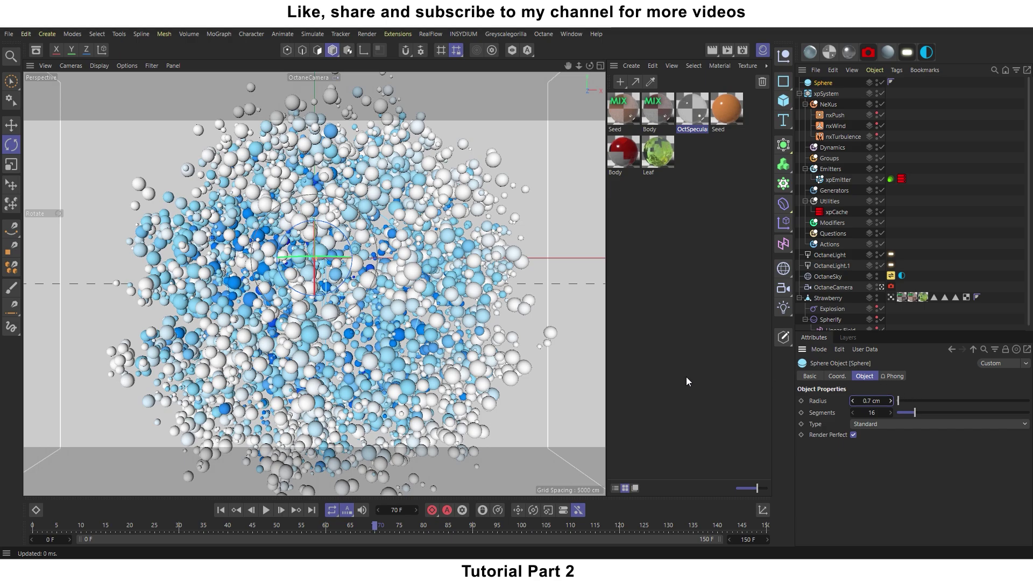
left_click(11, 125)
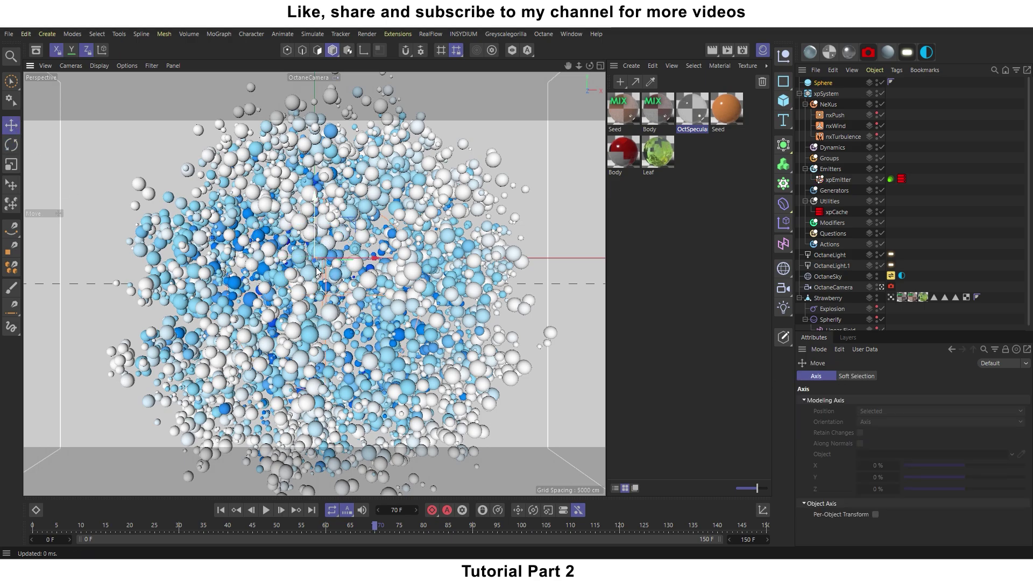
left_click_drag(316, 270, 342, 466)
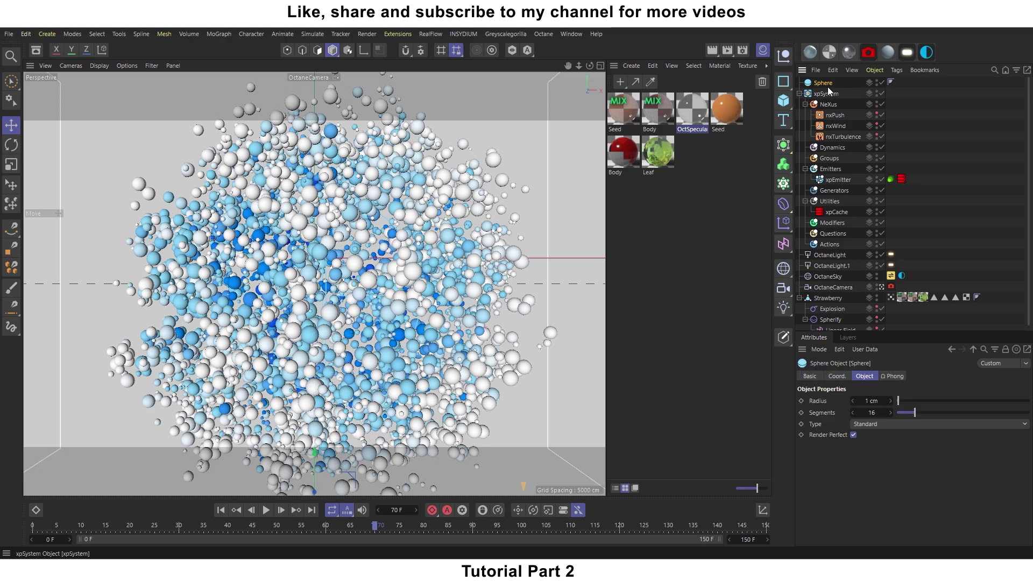
Create an Octane Specular material with Common > Fake shadows enabled, and begin renaming it.
left_click(829, 54)
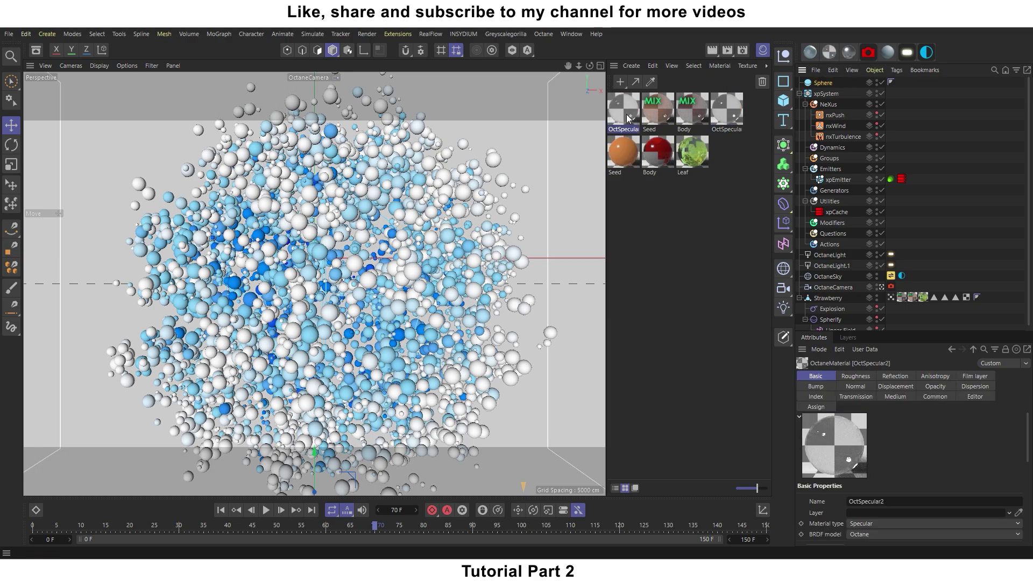
double_click(624, 110)
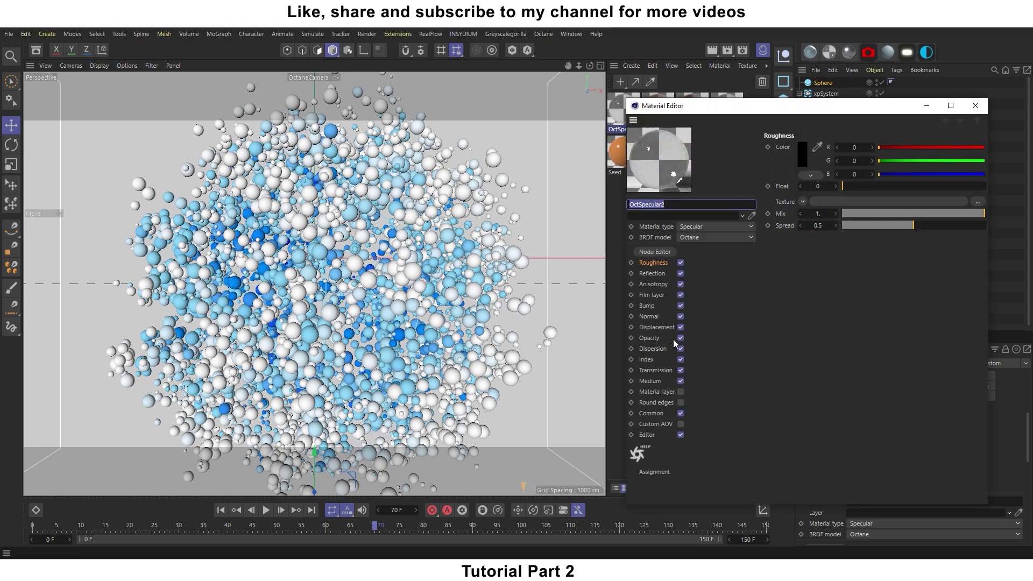
left_click(652, 414)
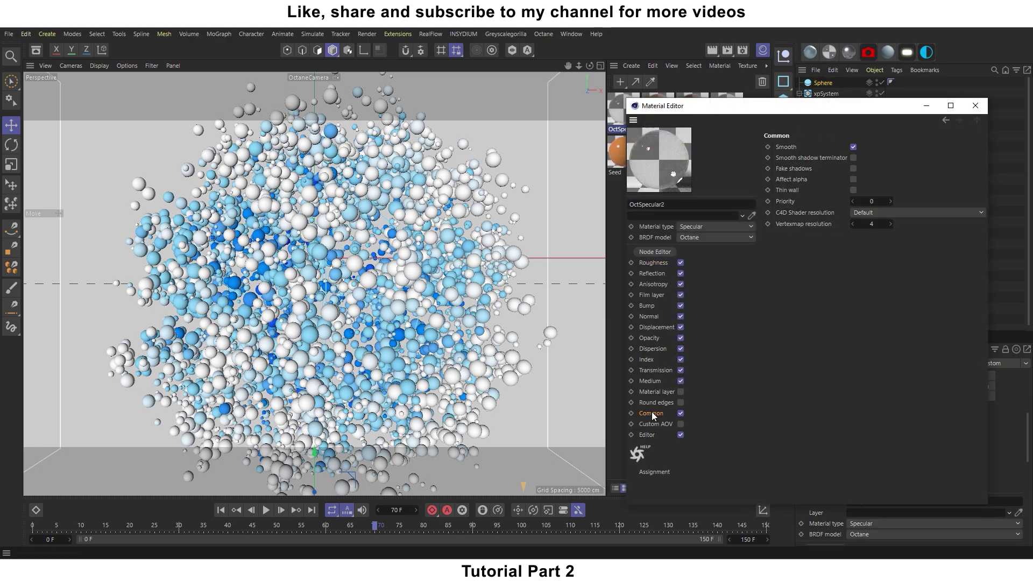
left_click(852, 168)
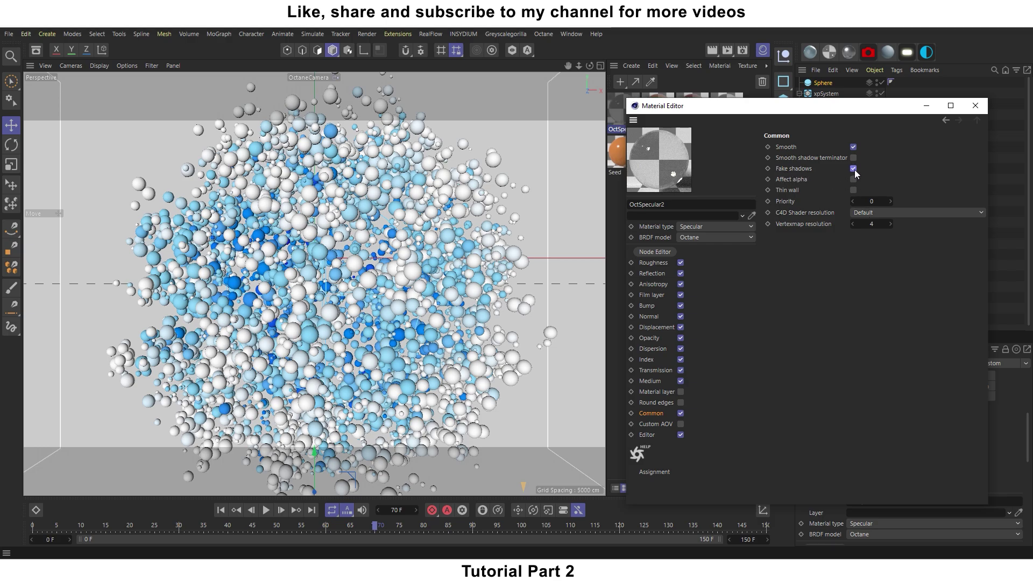
left_click(975, 108)
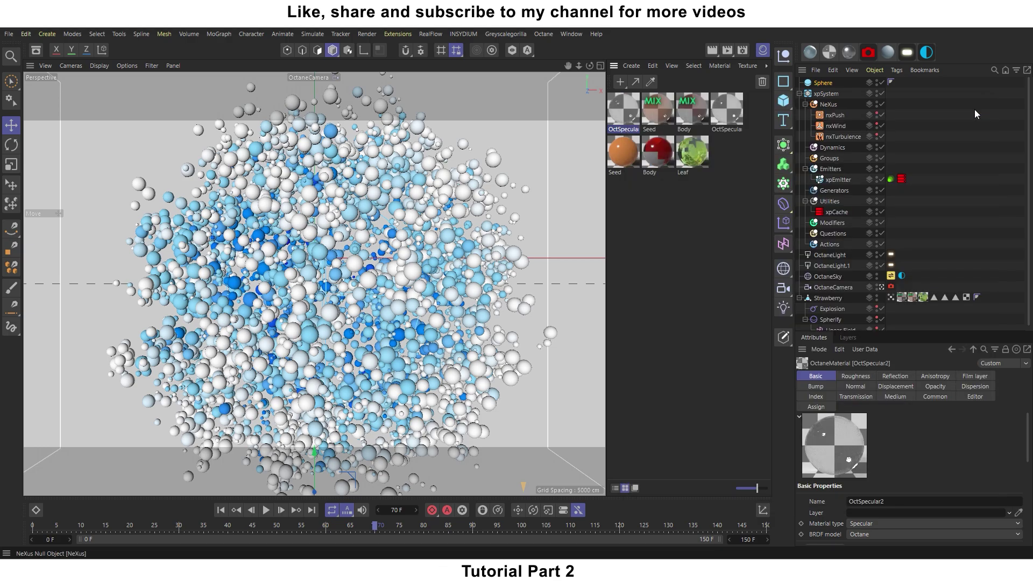
double_click(627, 113)
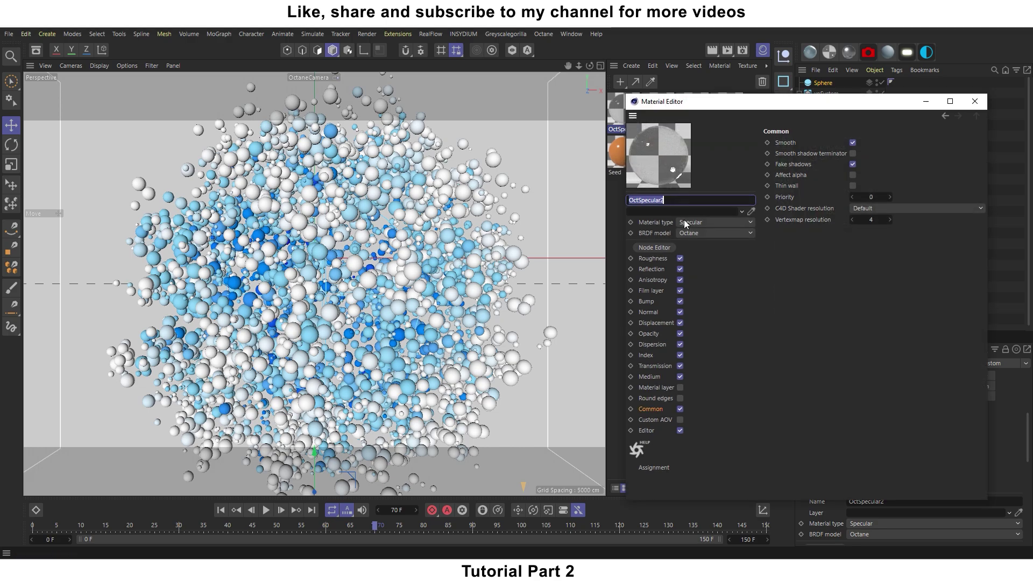
type("F")
Close the material editor and apply the Particles material to the Sphere.
left_click(975, 102)
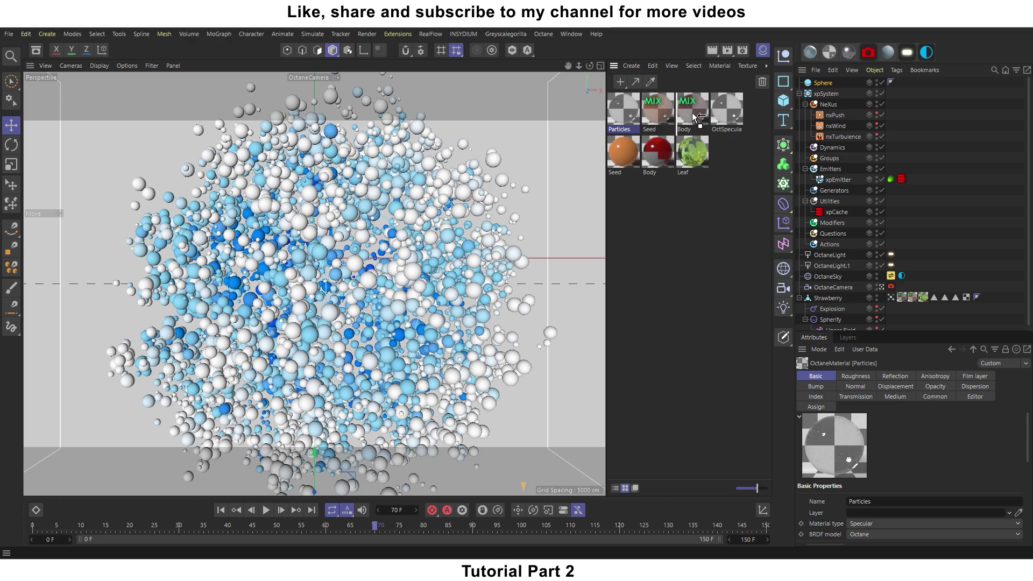
left_click_drag(698, 115, 821, 85)
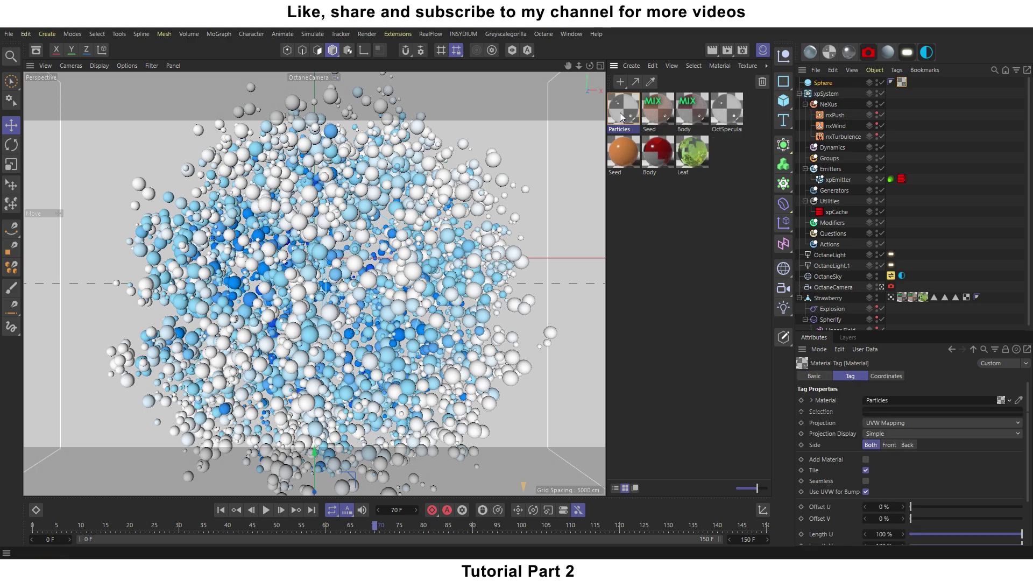
left_click(825, 85)
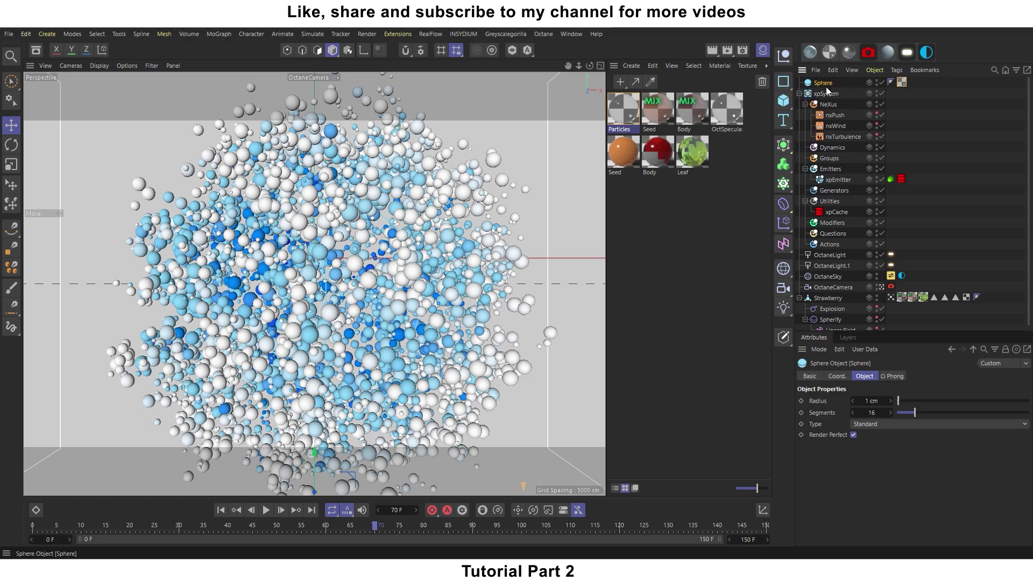
Set xpEmitter's Octane ObjectTag Particle Rendering mode to Geometry.
left_click(890, 179)
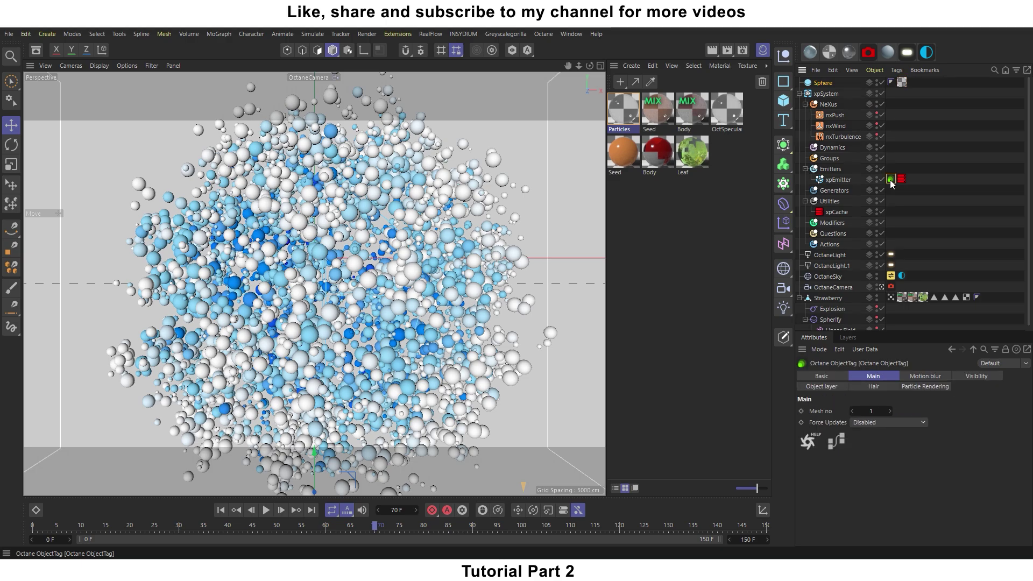
left_click(925, 386)
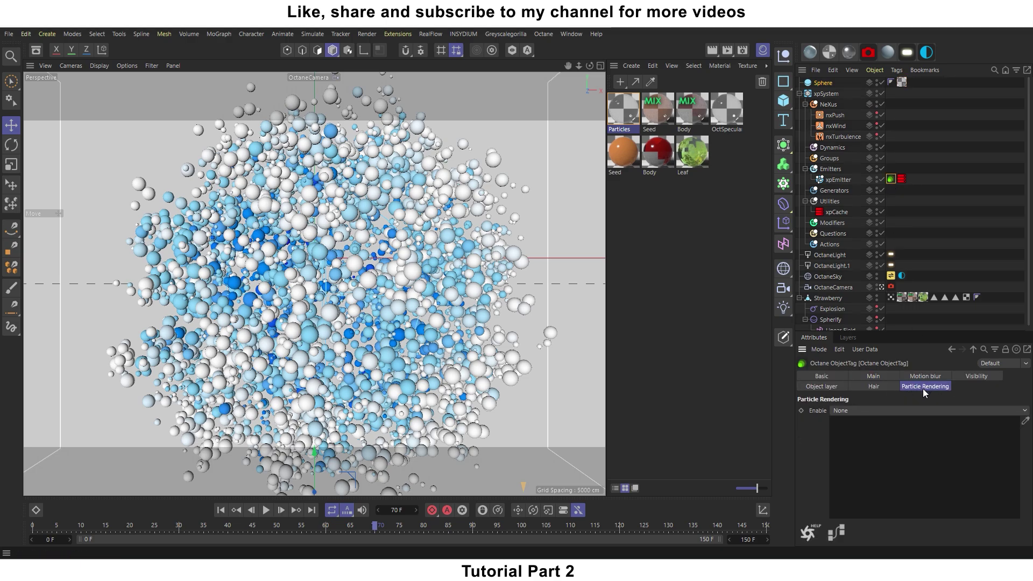
left_click(1024, 411)
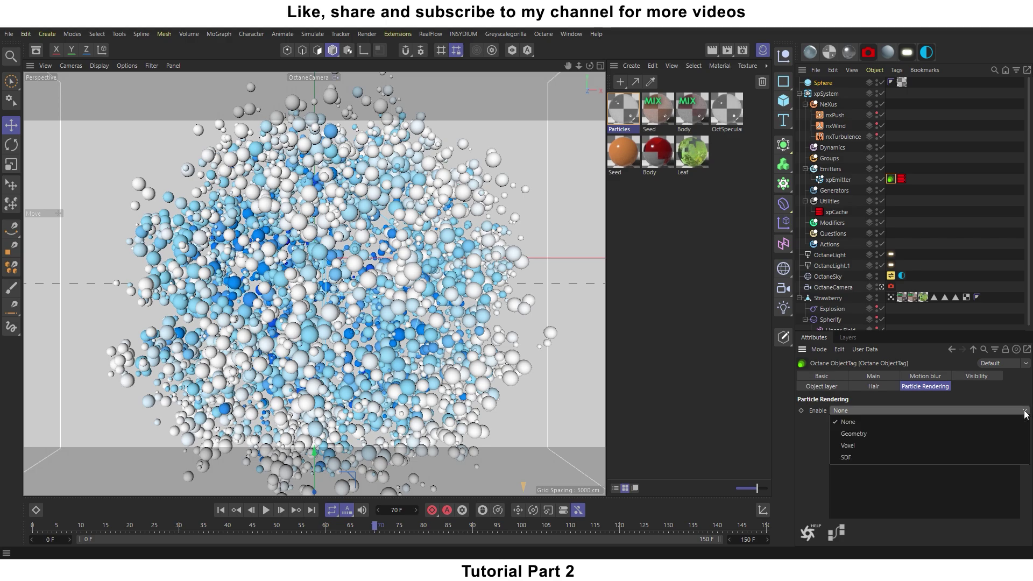
left_click(861, 435)
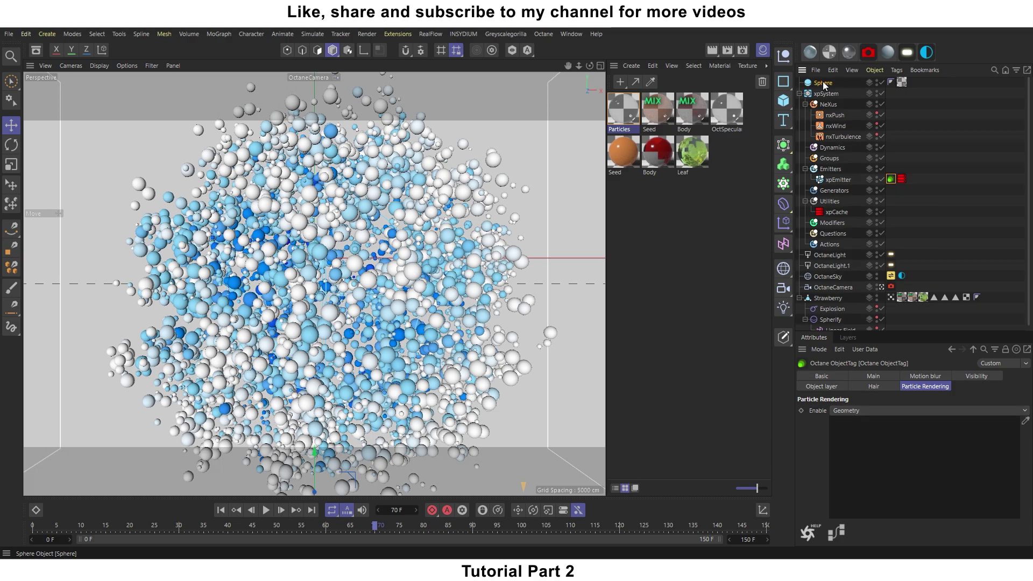
Drop the Sphere into the Particle Rendering Geometry list and move the Live Viewer left.
left_click_drag(823, 85, 851, 430)
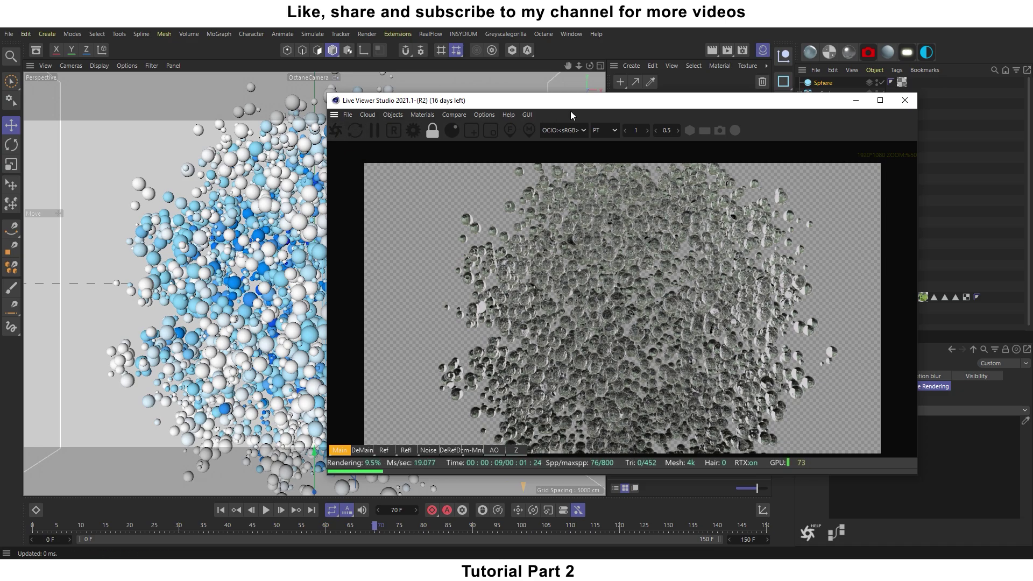
left_click_drag(570, 102, 244, 123)
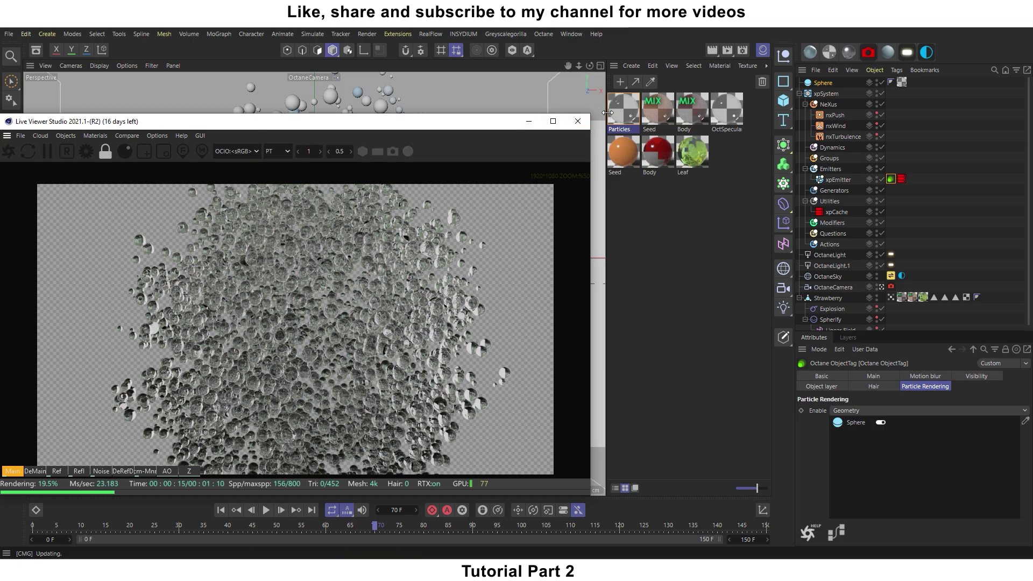
Enable Affect alpha in the Particles material's Common settings.
double_click(620, 110)
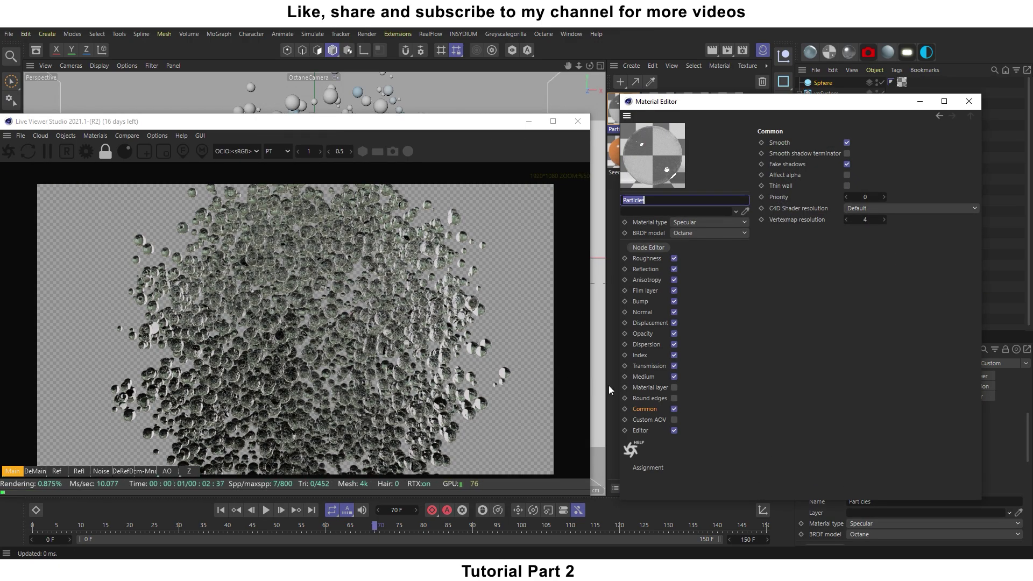
left_click(785, 175)
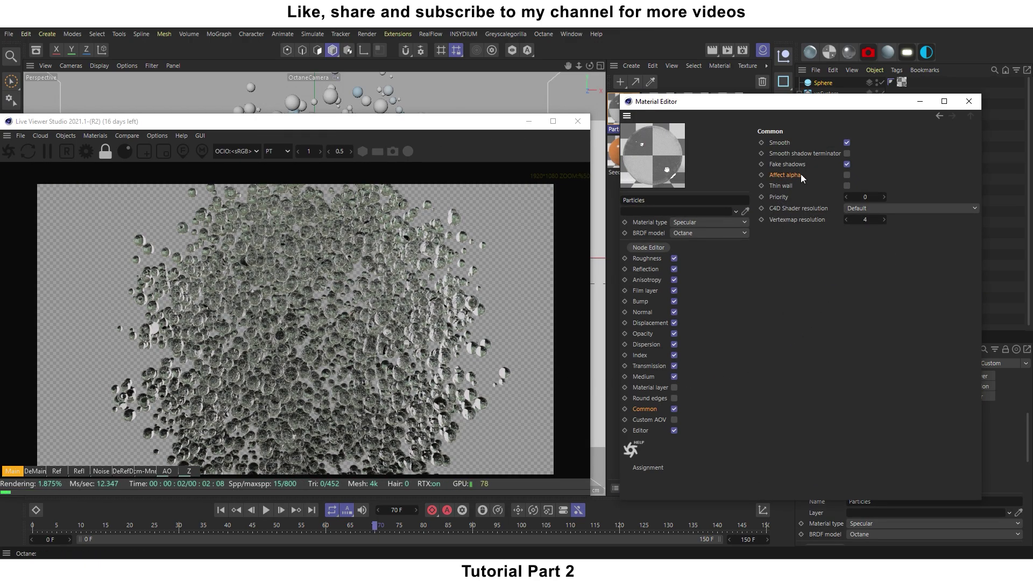
left_click(847, 175)
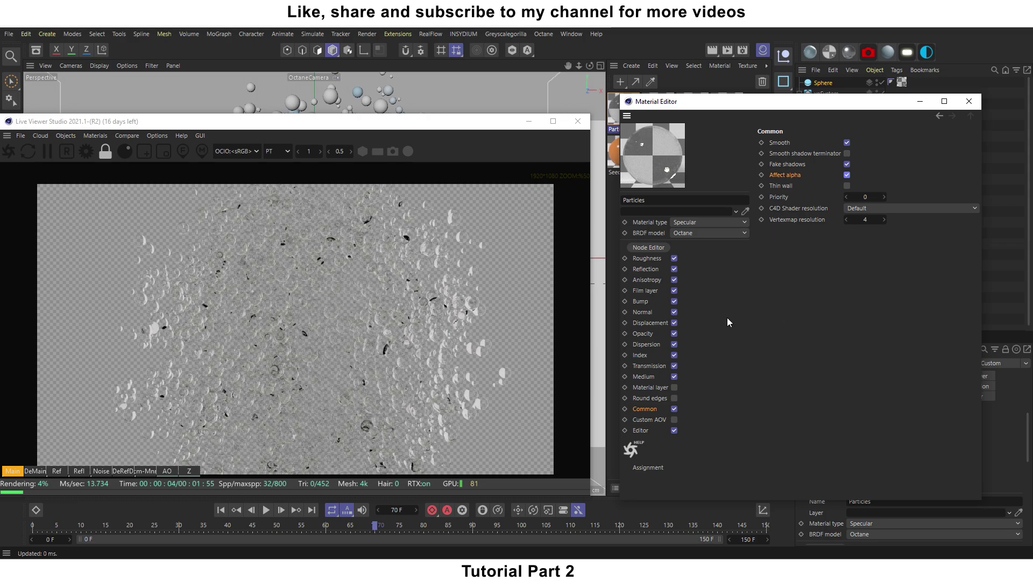
Close the Material Editor and set the Render Settings output frames From 60 To 140.
left_click(968, 101)
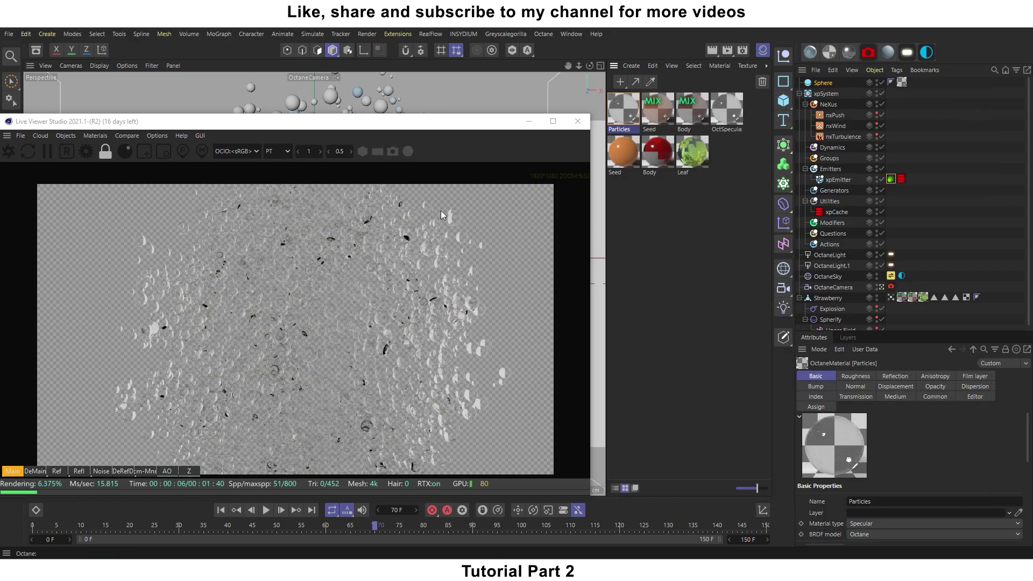
left_click_drag(426, 126, 590, 97)
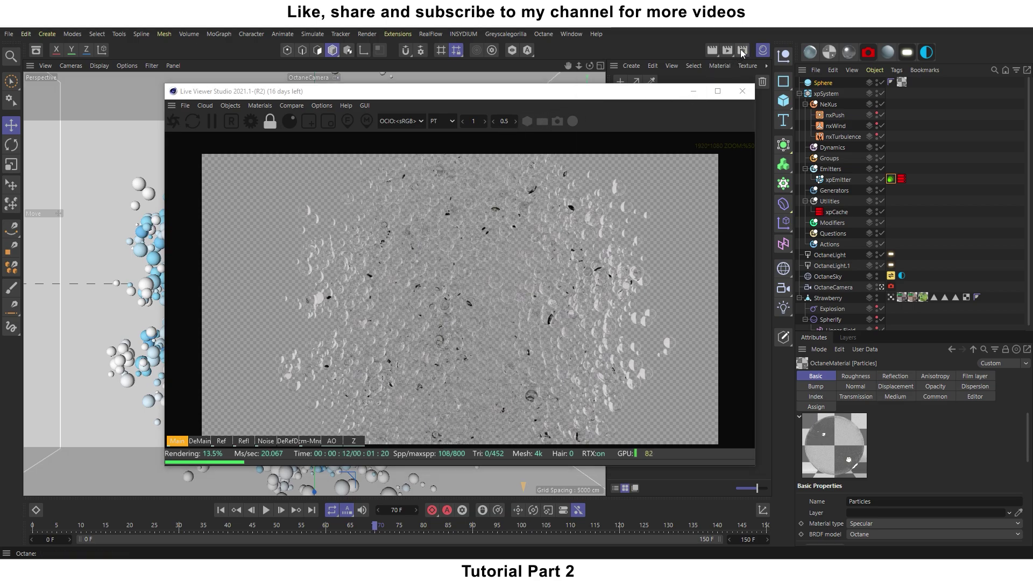
key("ctrl+b")
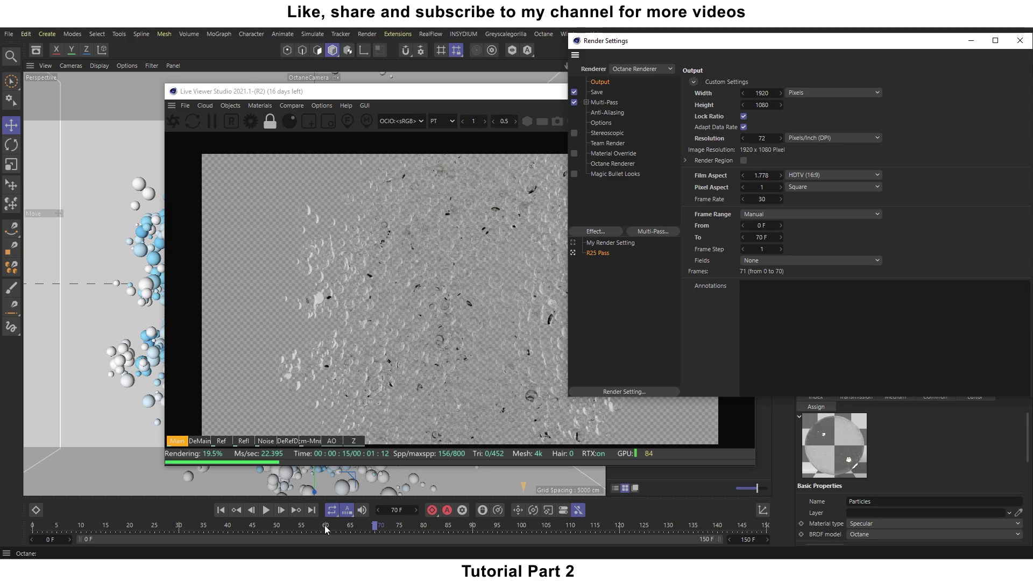
left_click(761, 225)
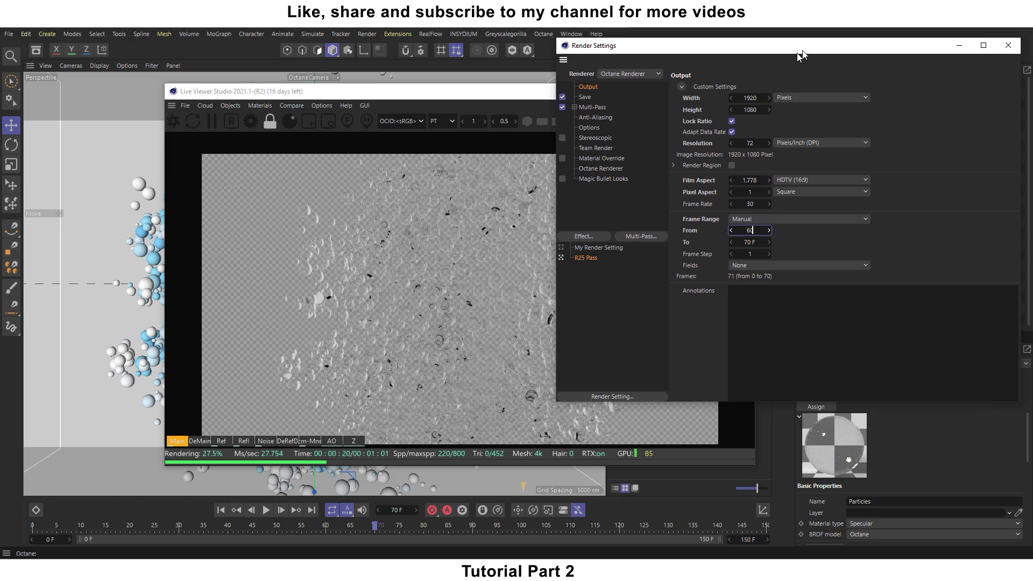
left_click_drag(801, 41, 415, 70)
left_click(837, 212)
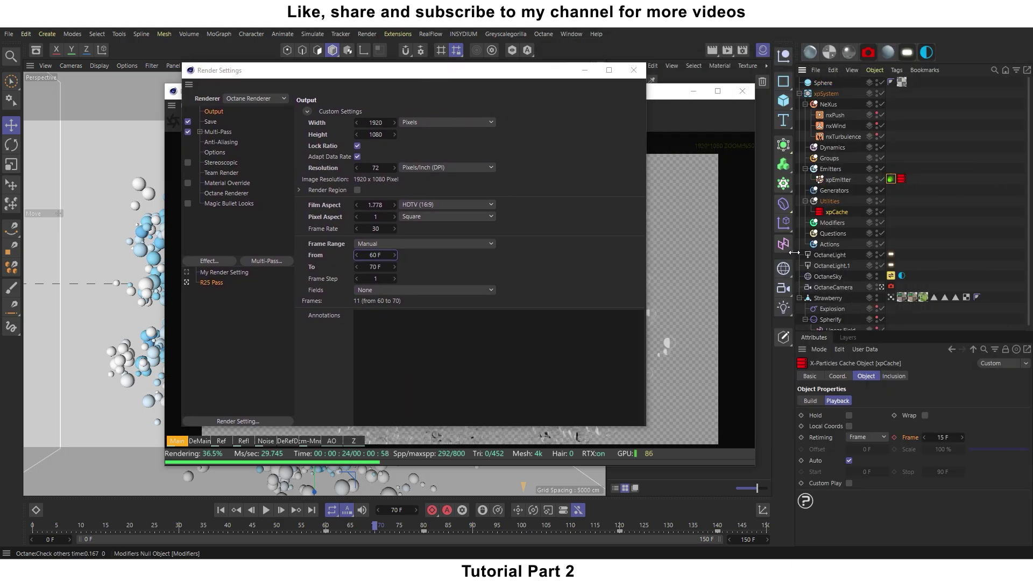
left_click(378, 271)
type("140")
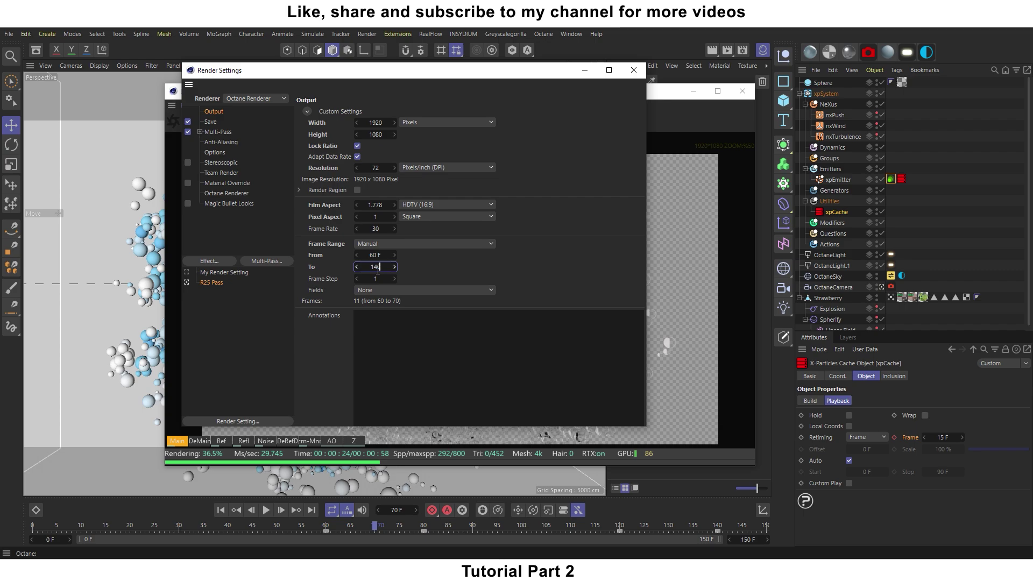
In Octane's Render AOV group, search 'refrac' in the AOV manager, add Refraction, and preview it.
left_click(209, 122)
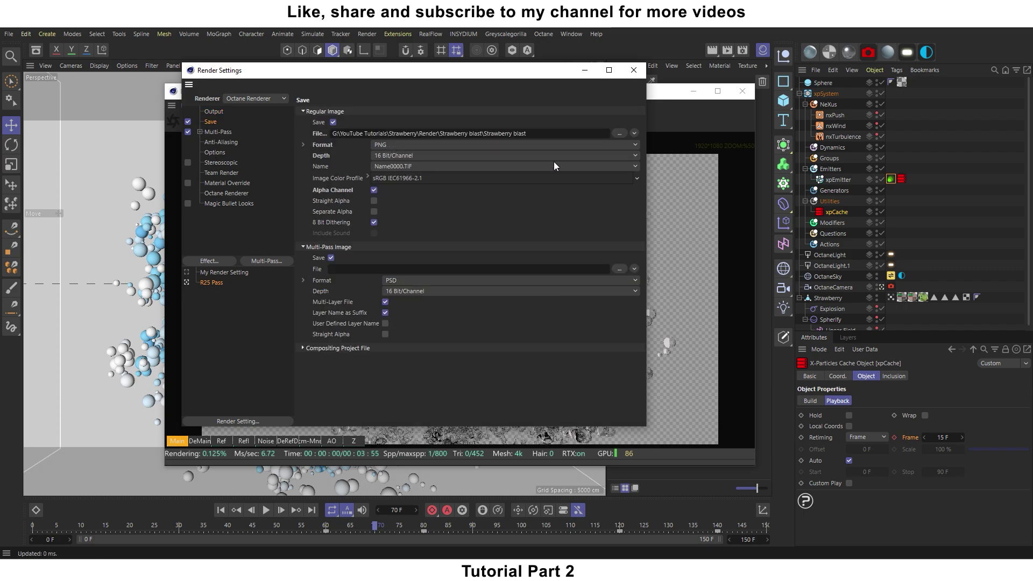
left_click(231, 192)
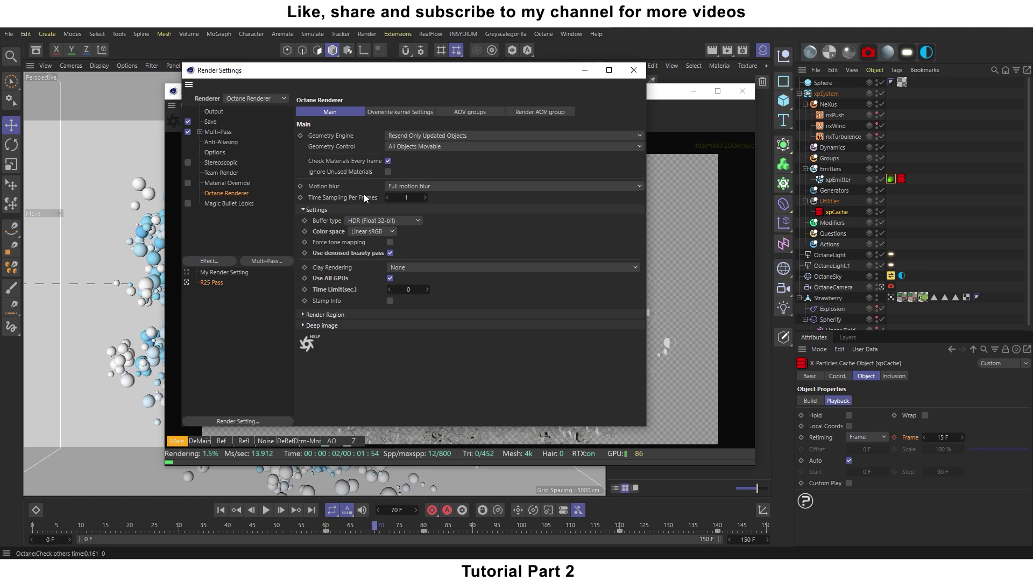
left_click(520, 113)
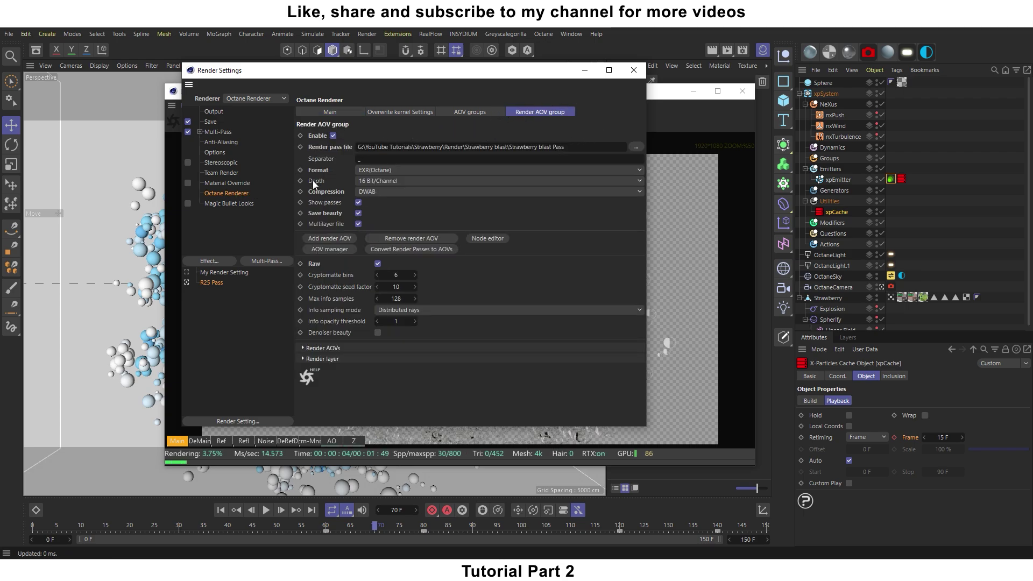
left_click(330, 248)
left_click_drag(209, 78, 366, 103)
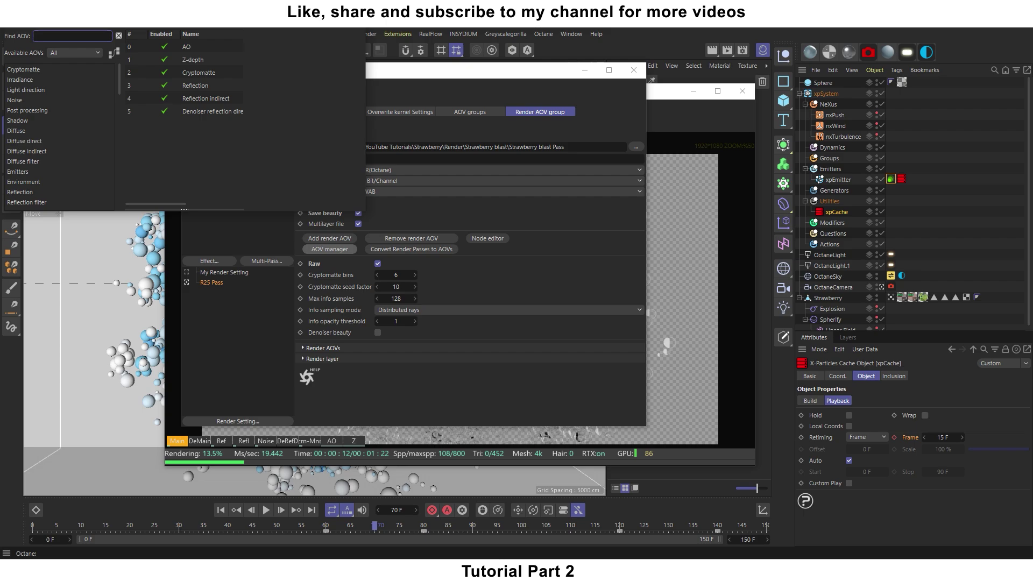
left_click_drag(214, 7, 379, 68)
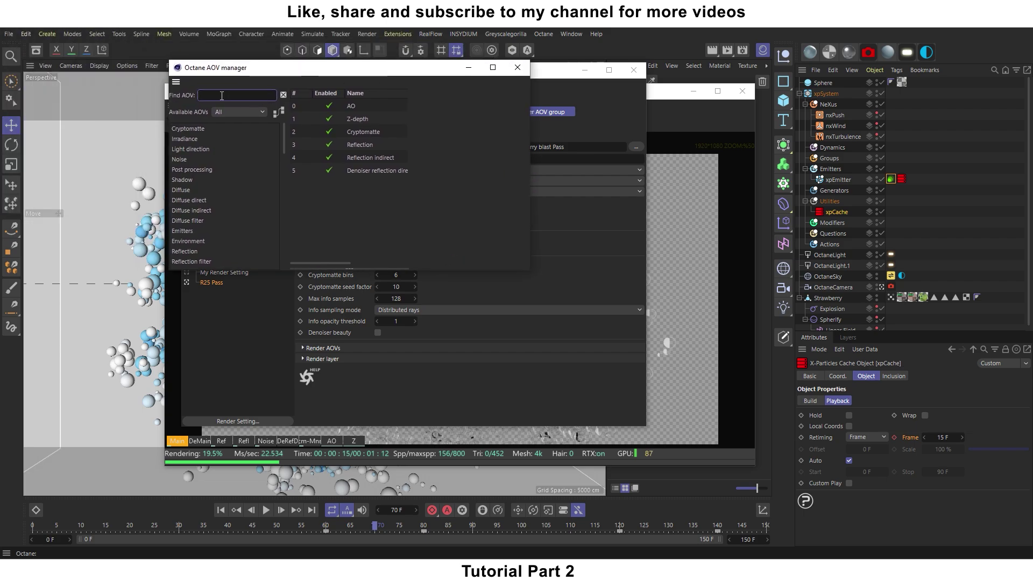
type("refra")
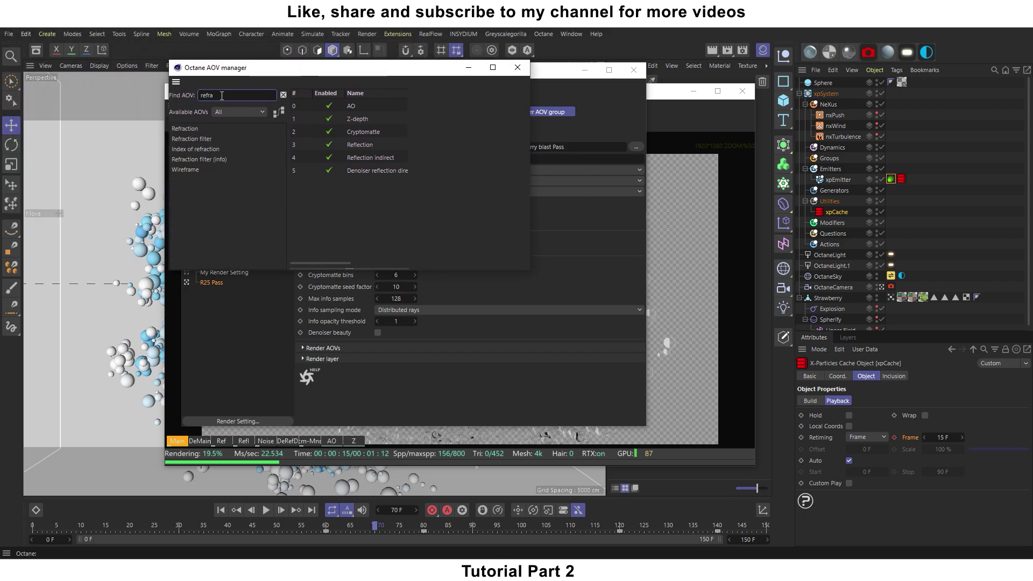
type("c")
left_click(185, 128)
left_click_drag(186, 128, 357, 185)
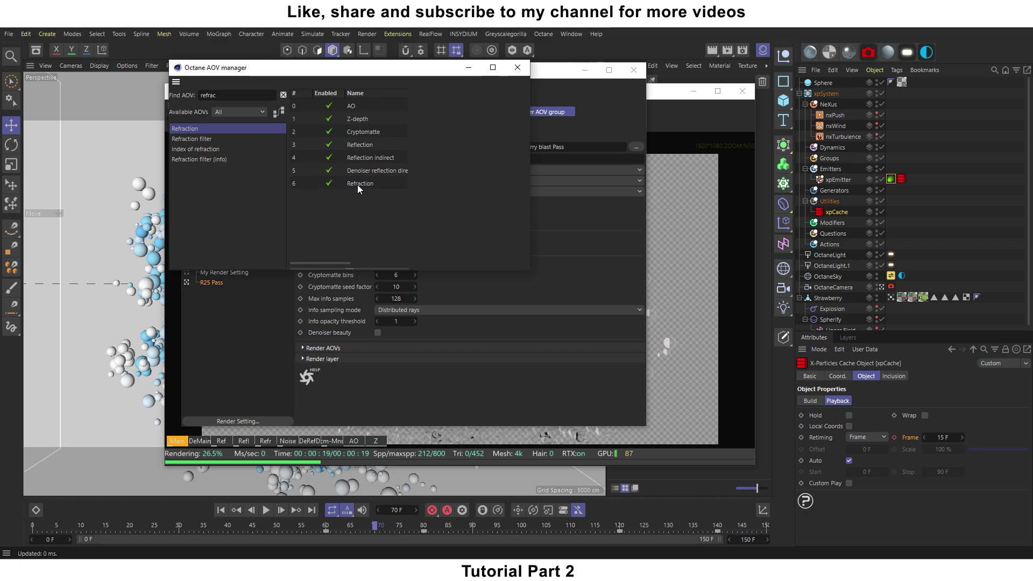
left_click(360, 183)
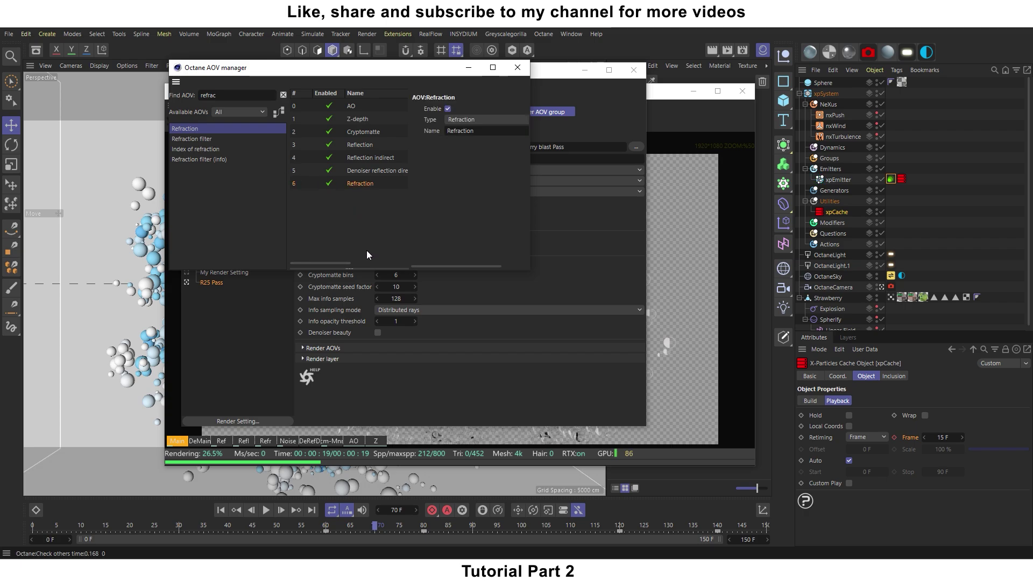
left_click(266, 440)
Render to the Picture Viewer and confirm overwriting the existing output files.
left_click(727, 50)
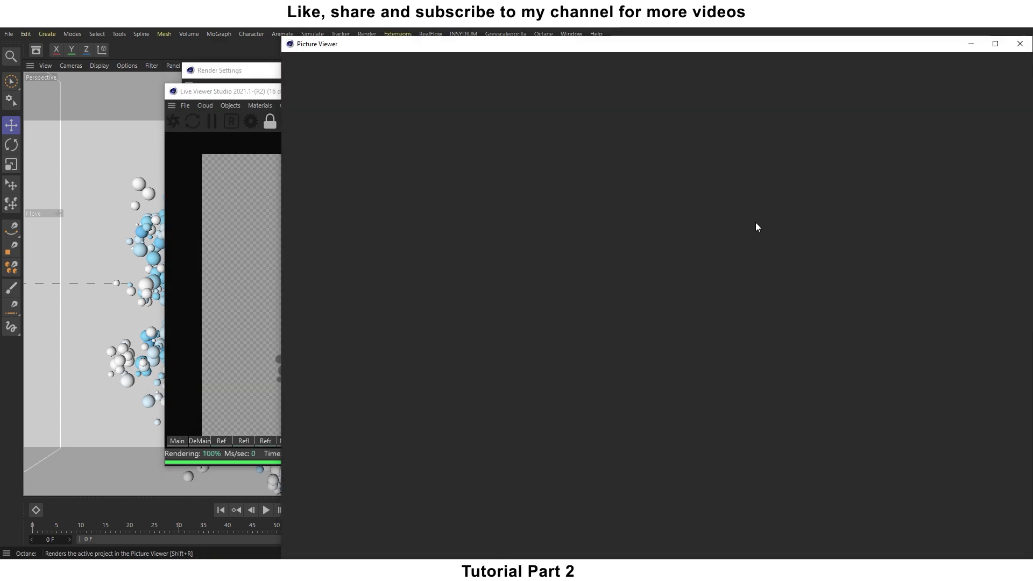
left_click(512, 325)
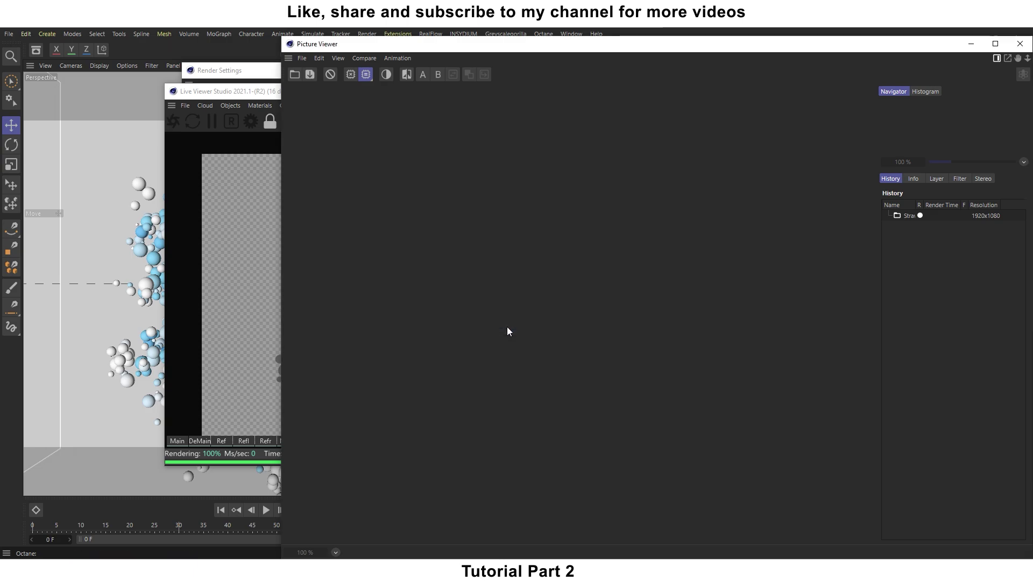